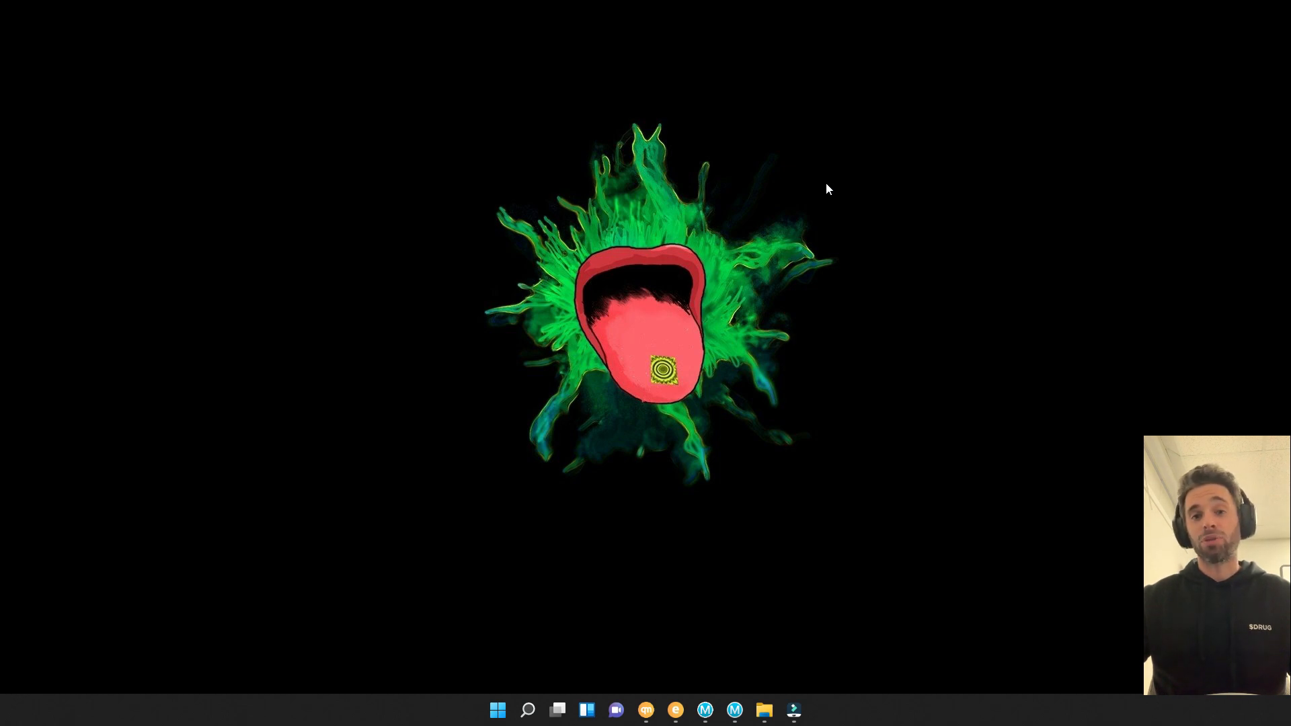
# Search the web for "protein data bank" in Chrome and open the RCSB PDB homepage from the results
pyautogui.click(527, 710)
pyautogui.click(545, 353)
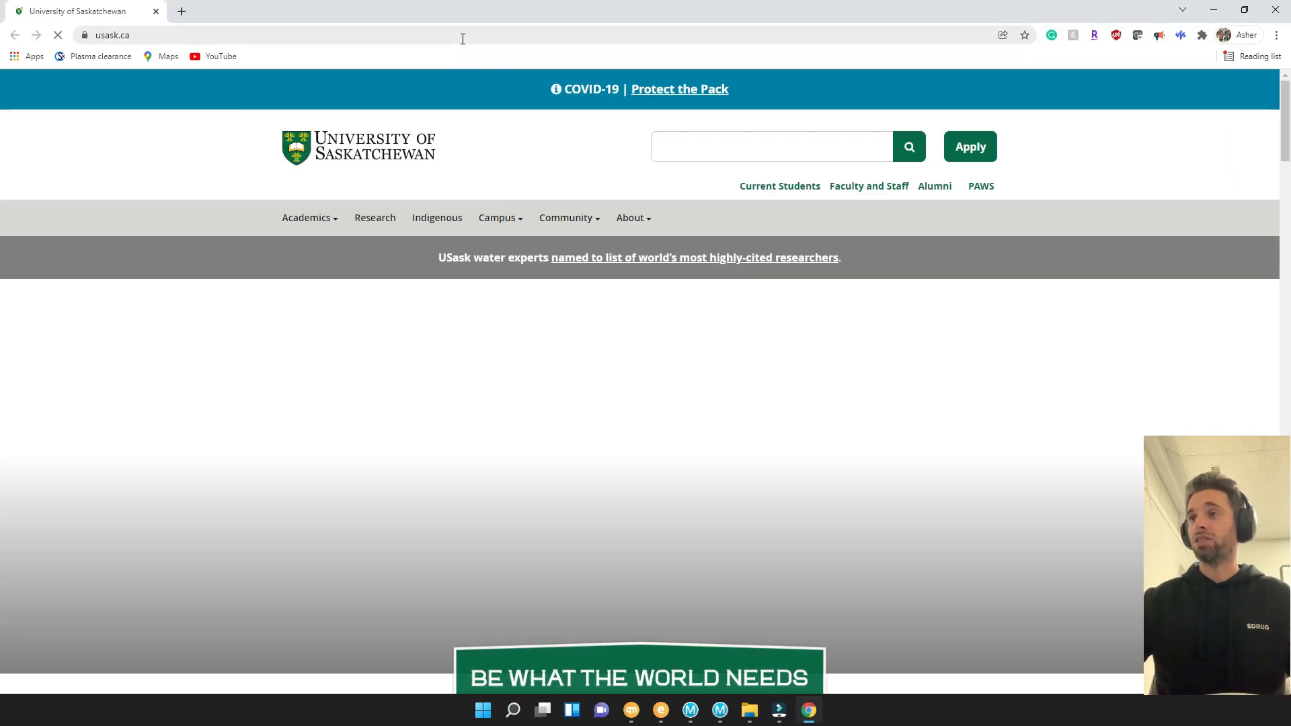
pyautogui.click(462, 38)
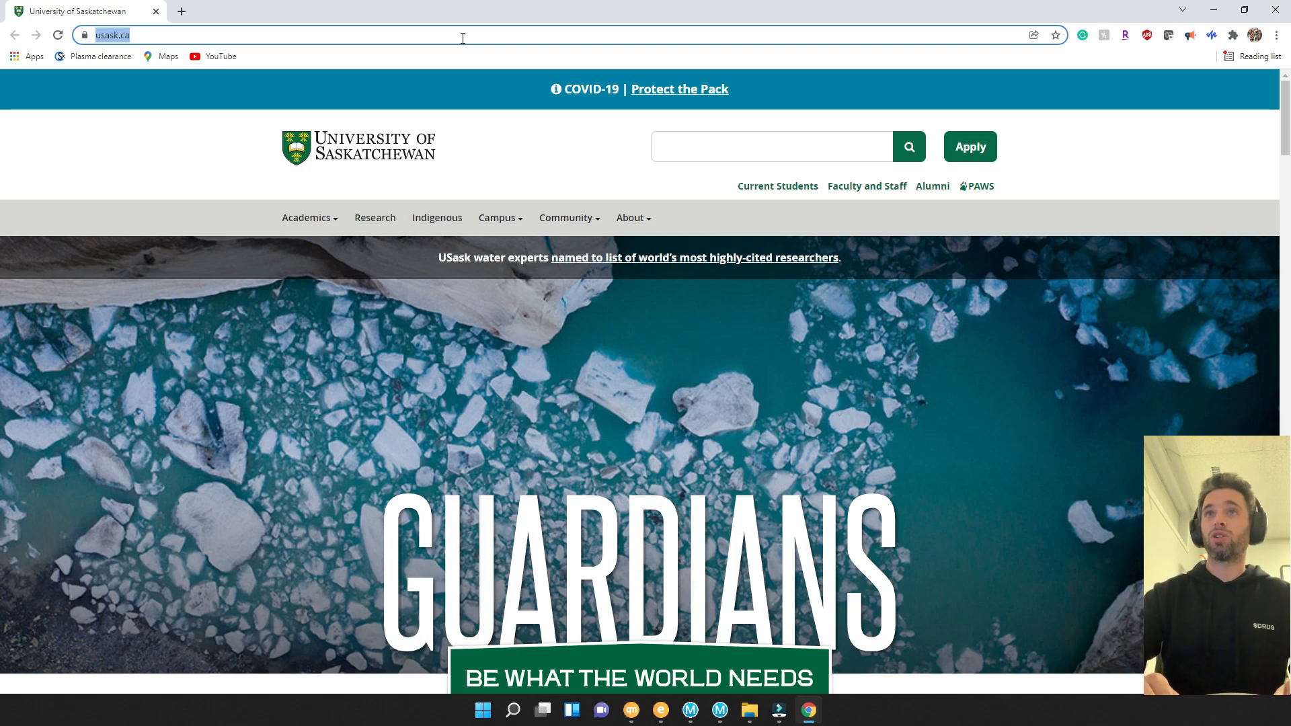
pyautogui.write('pr')
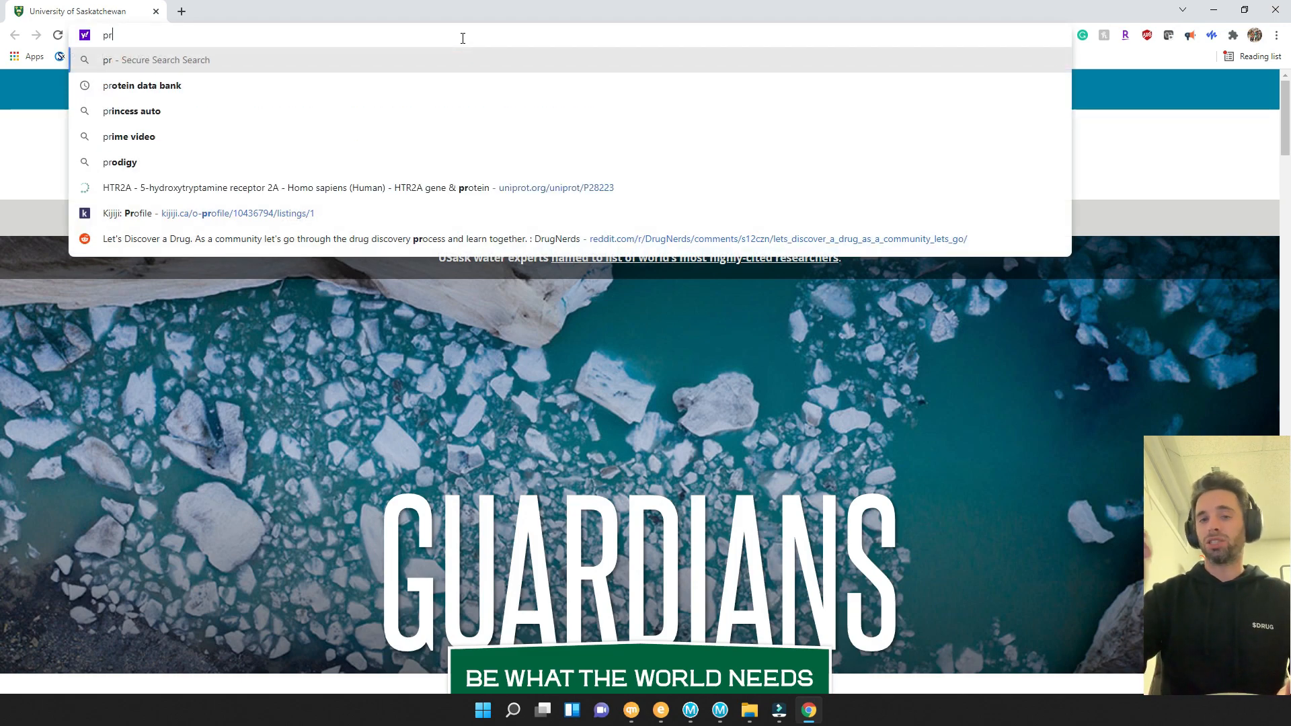
pyautogui.write('otein')
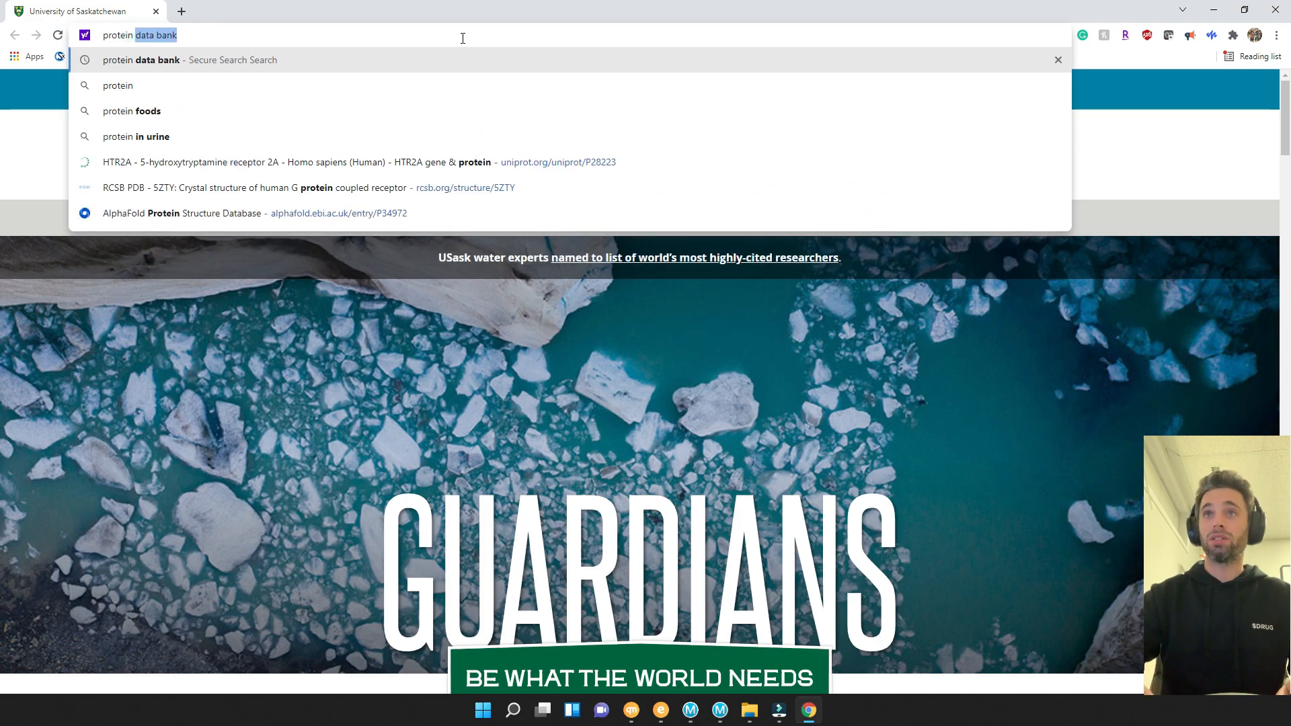
pyautogui.press('Return')
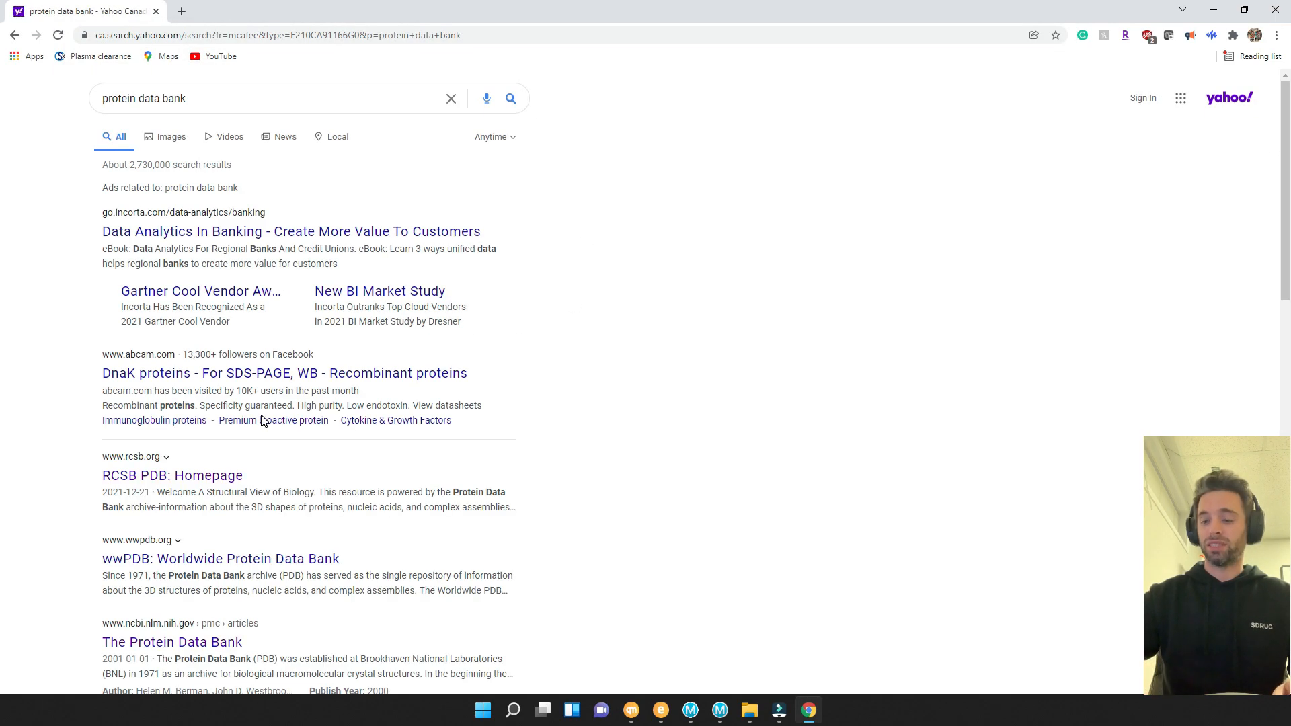
pyautogui.scroll(-2, 202, 437)
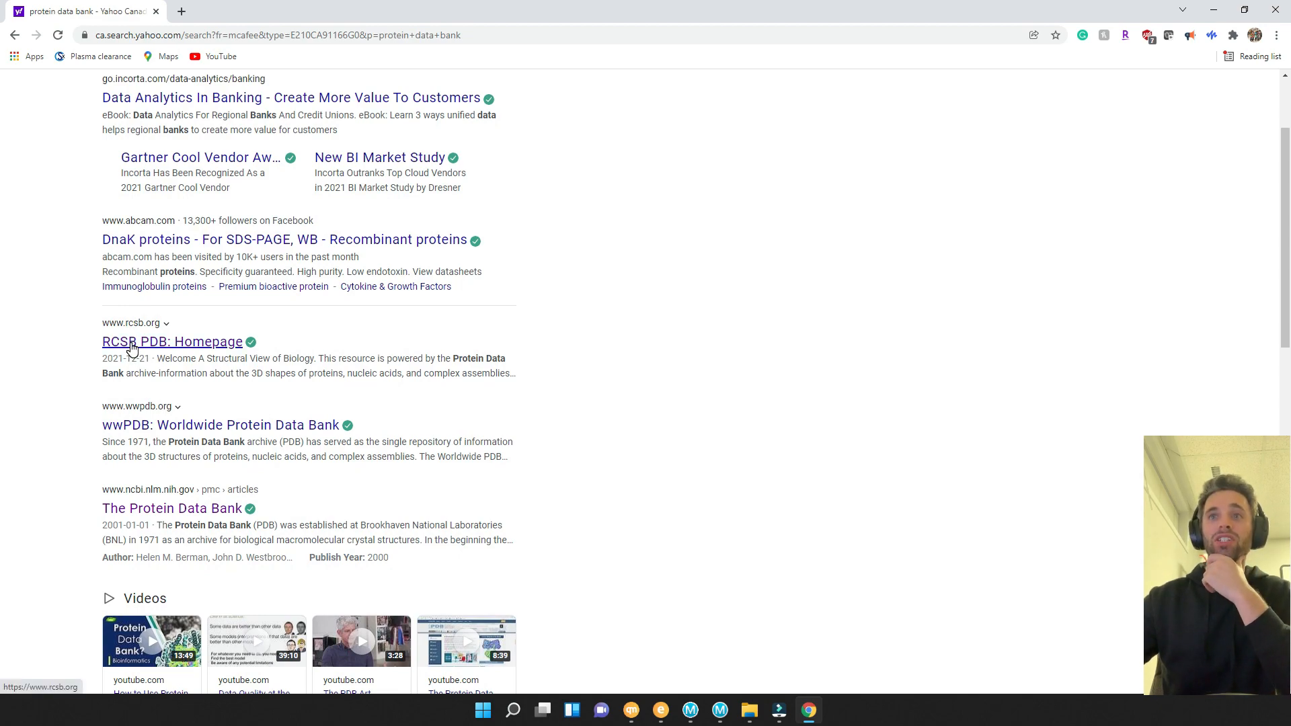
pyautogui.click(133, 347)
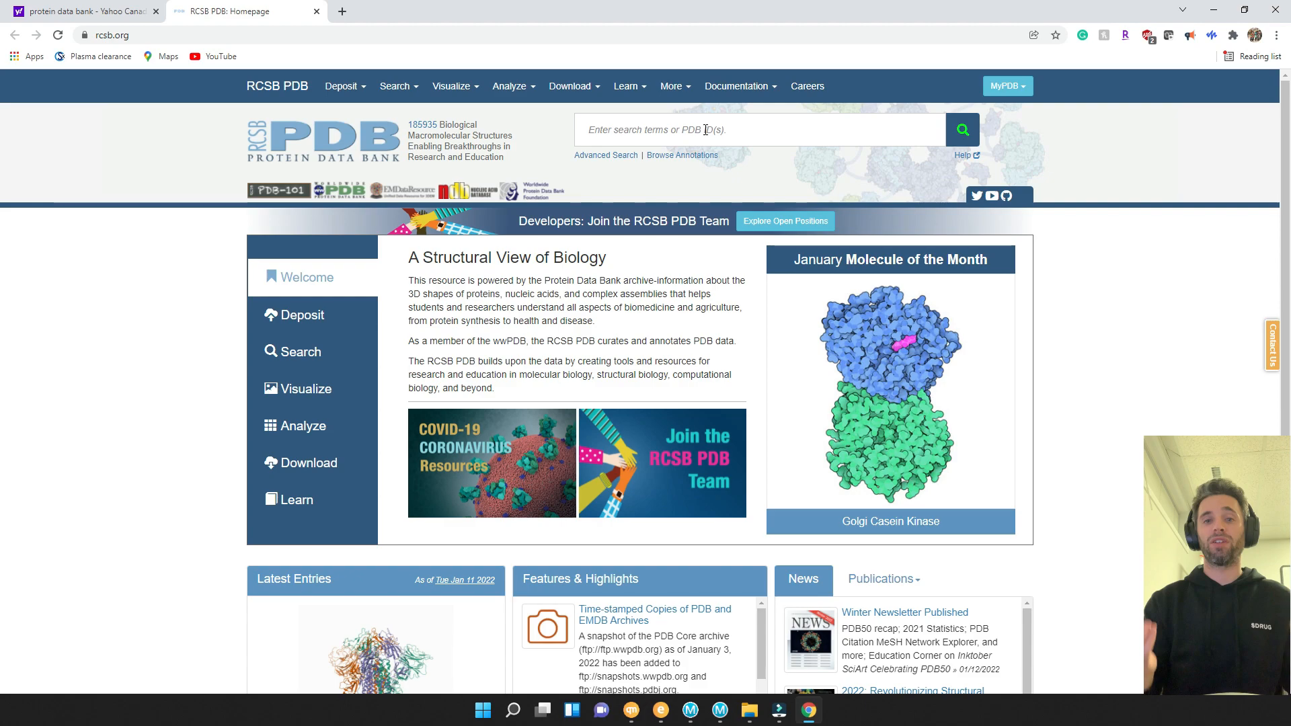
# Search the RCSB Protein Data Bank for "cb2"
pyautogui.write('cb')
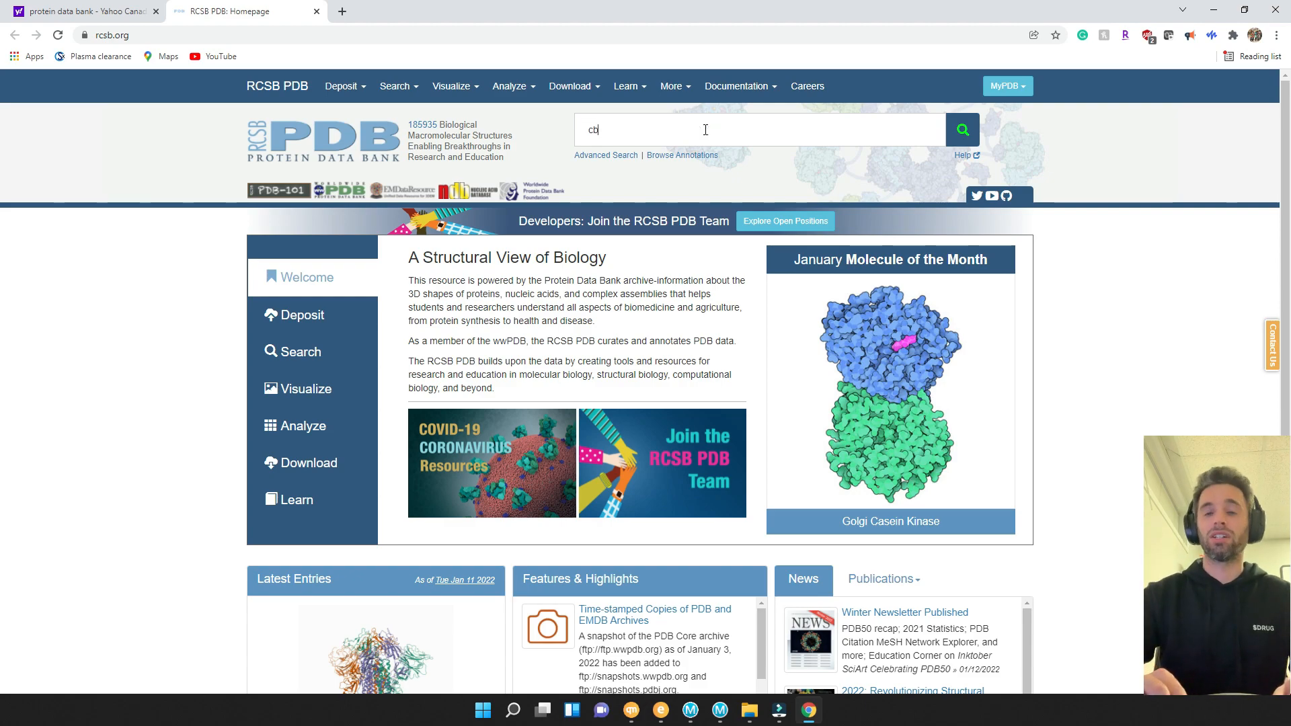
pyautogui.write('2')
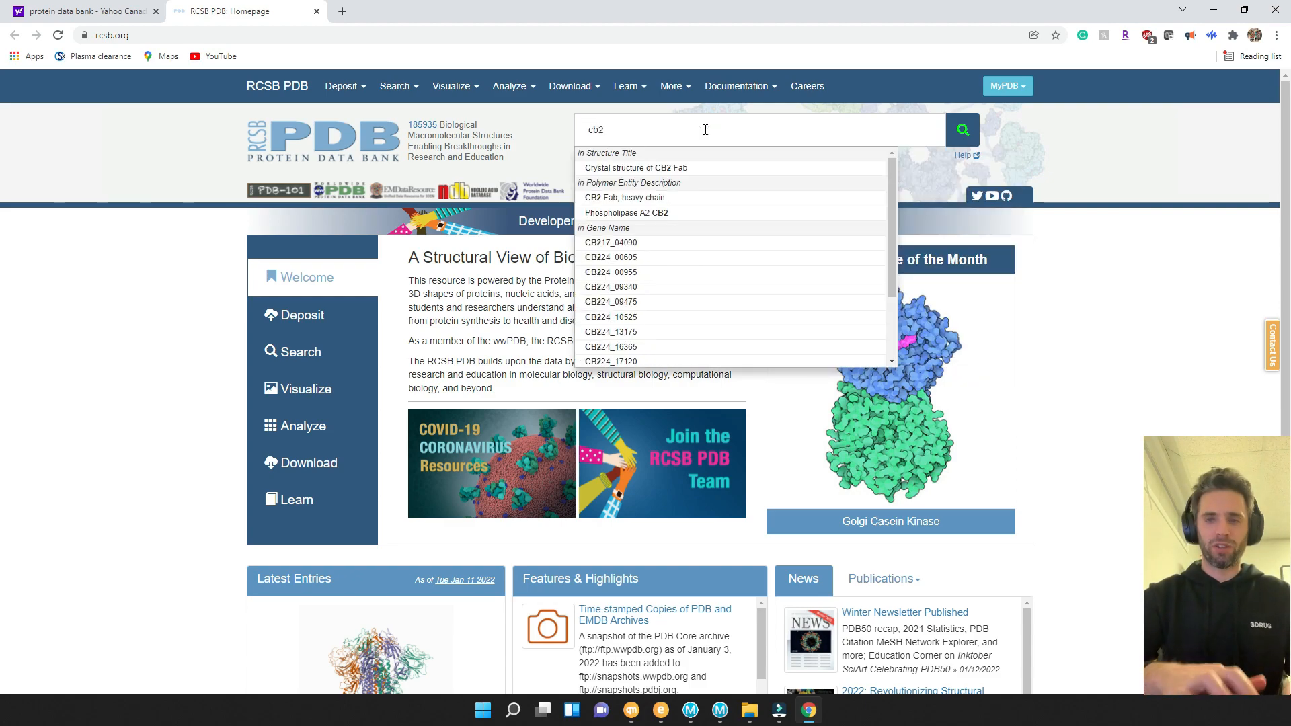
pyautogui.press('Return')
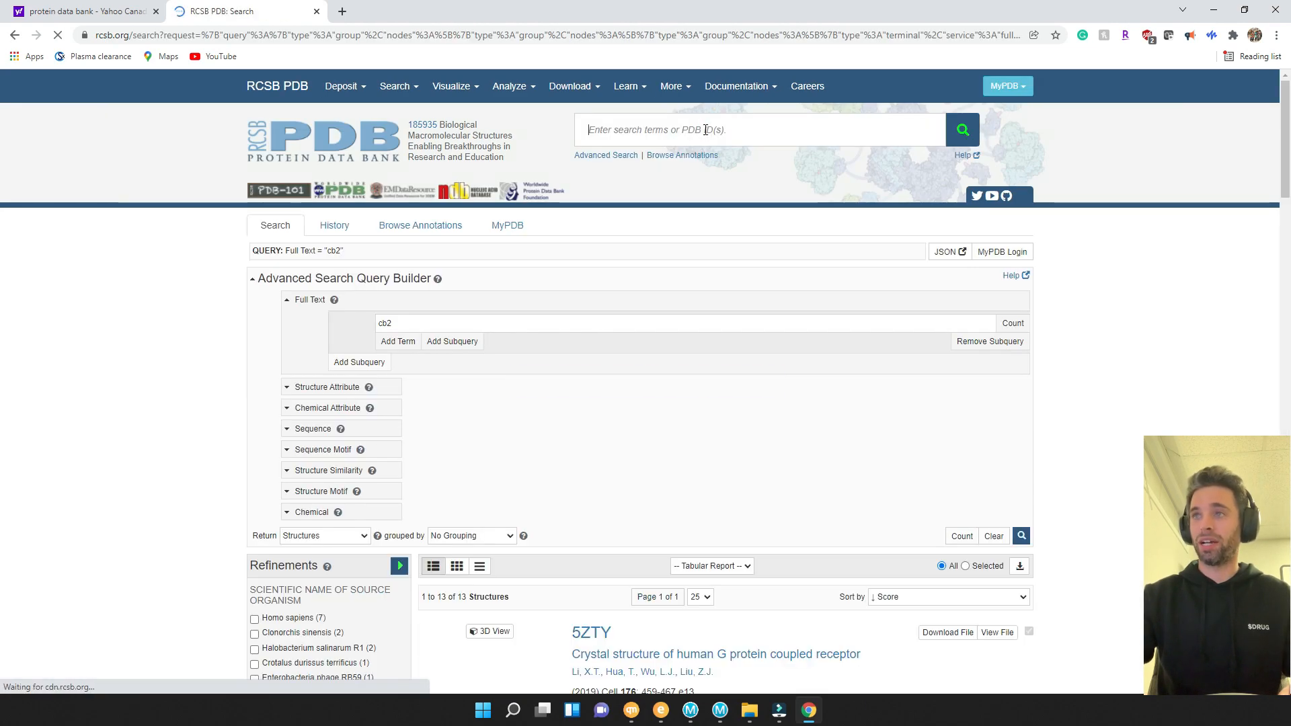
# Look over the first matching structures and open the 5ZTY entry, "Crystal structure of human G protein coupled receptor"
pyautogui.scroll(-3, 687, 300)
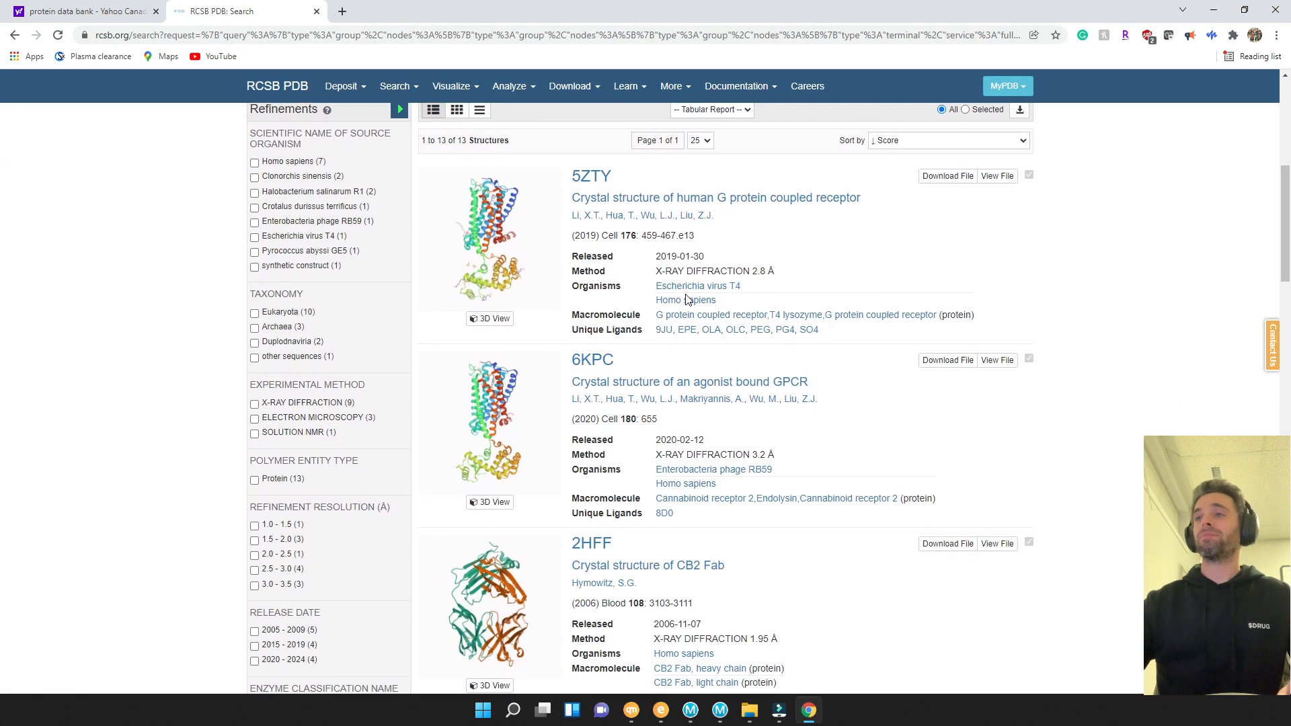
pyautogui.scroll(1, 697, 341)
pyautogui.scroll(-2, 697, 342)
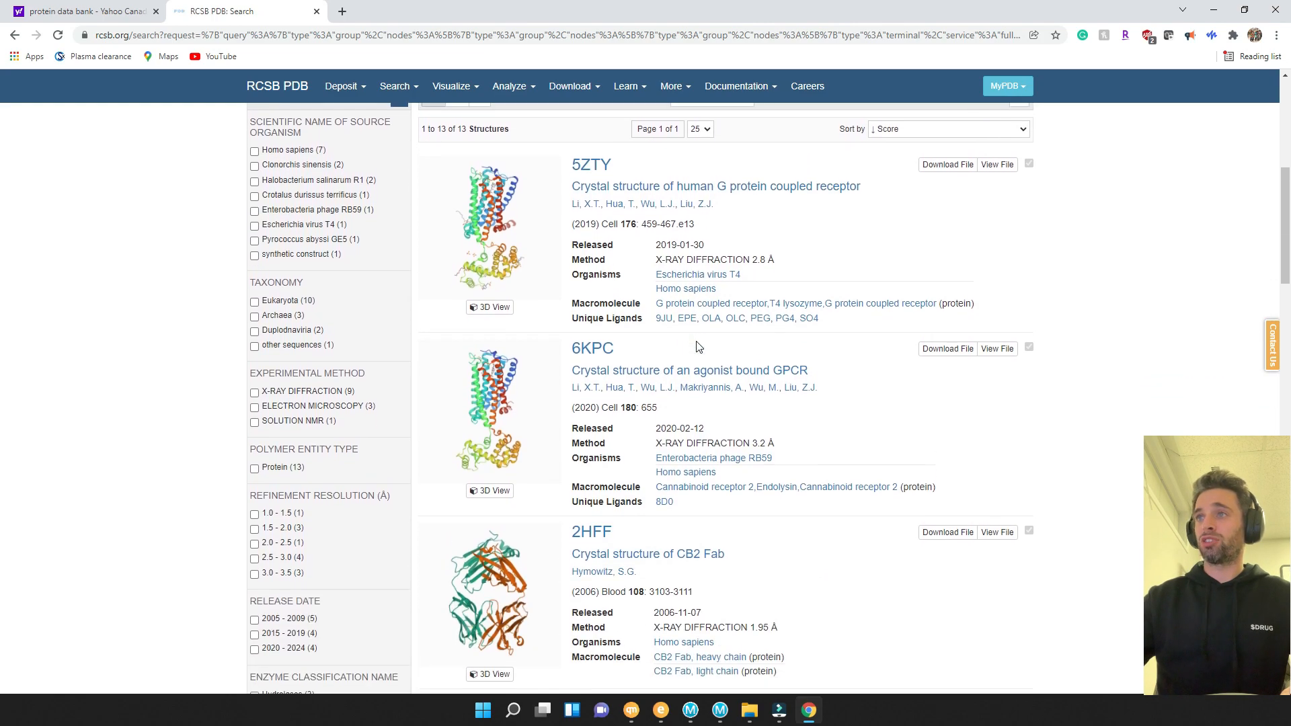
pyautogui.scroll(2, 696, 342)
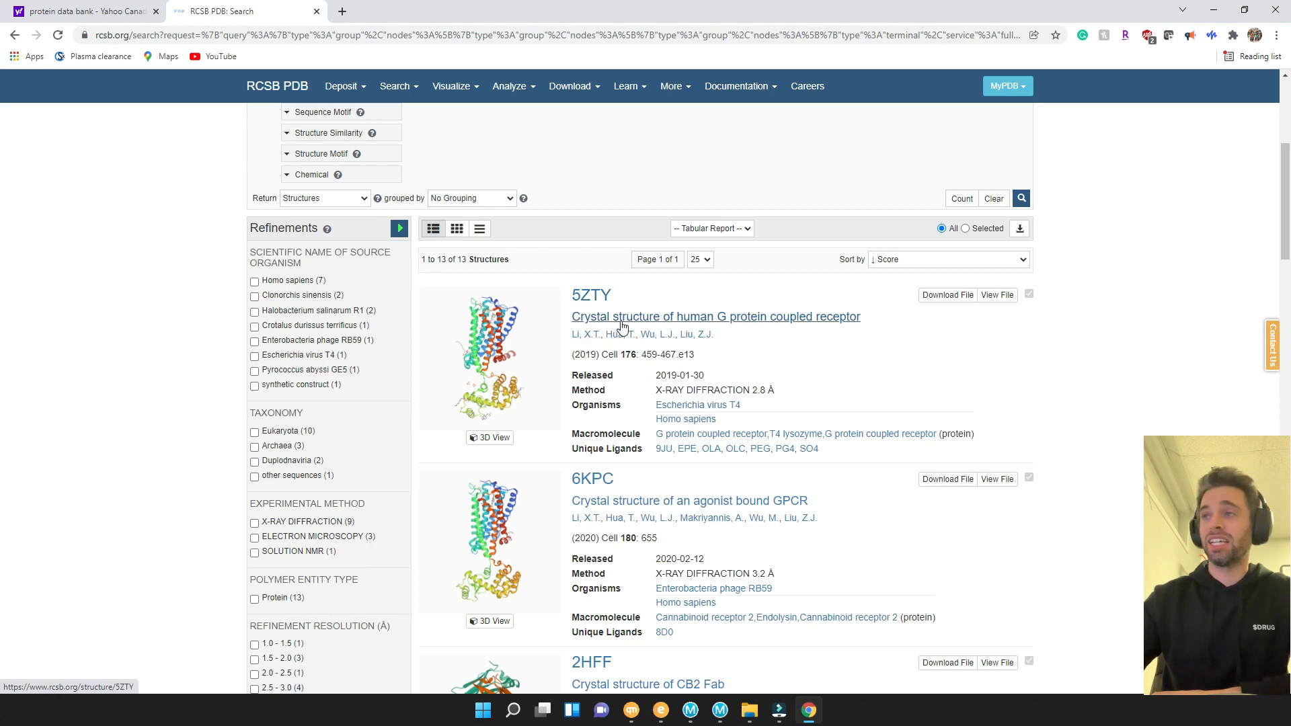
pyautogui.click(661, 316)
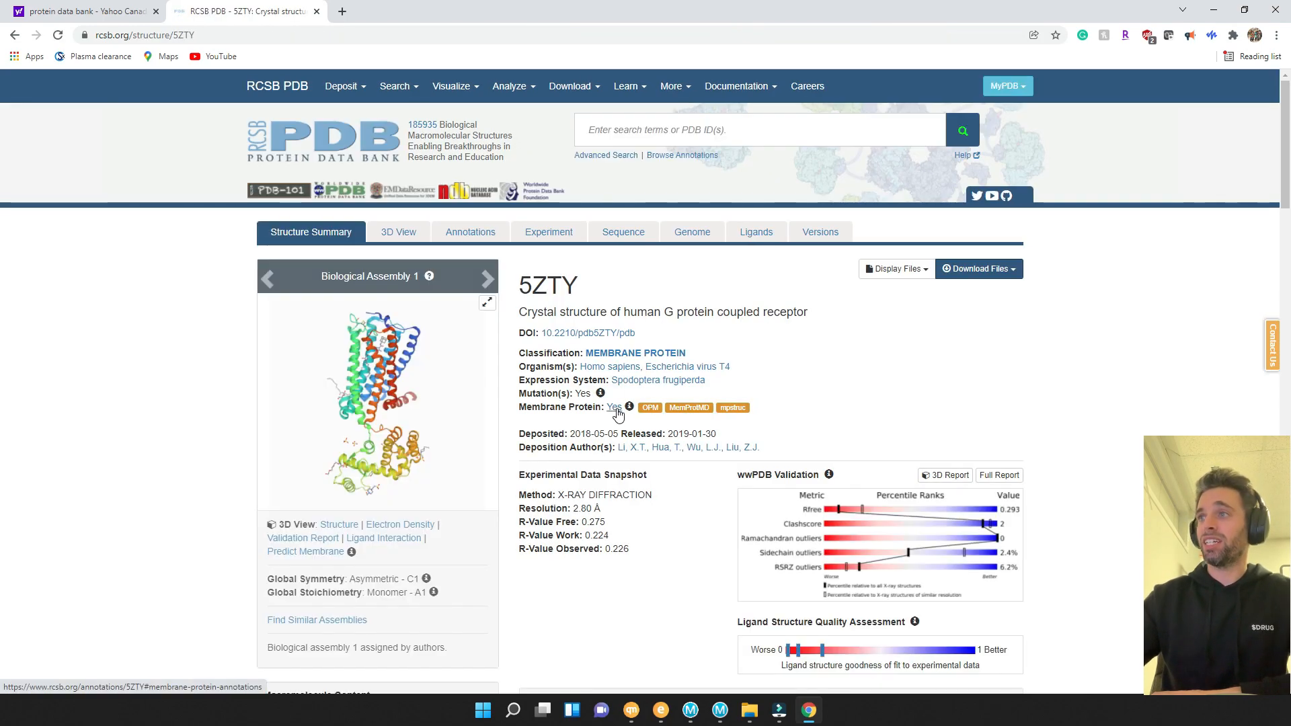
# Open the primary publication of 5ZTY through its DOI page and highlight the first statement about the human CB2 antagonist complex
pyautogui.click(586, 333)
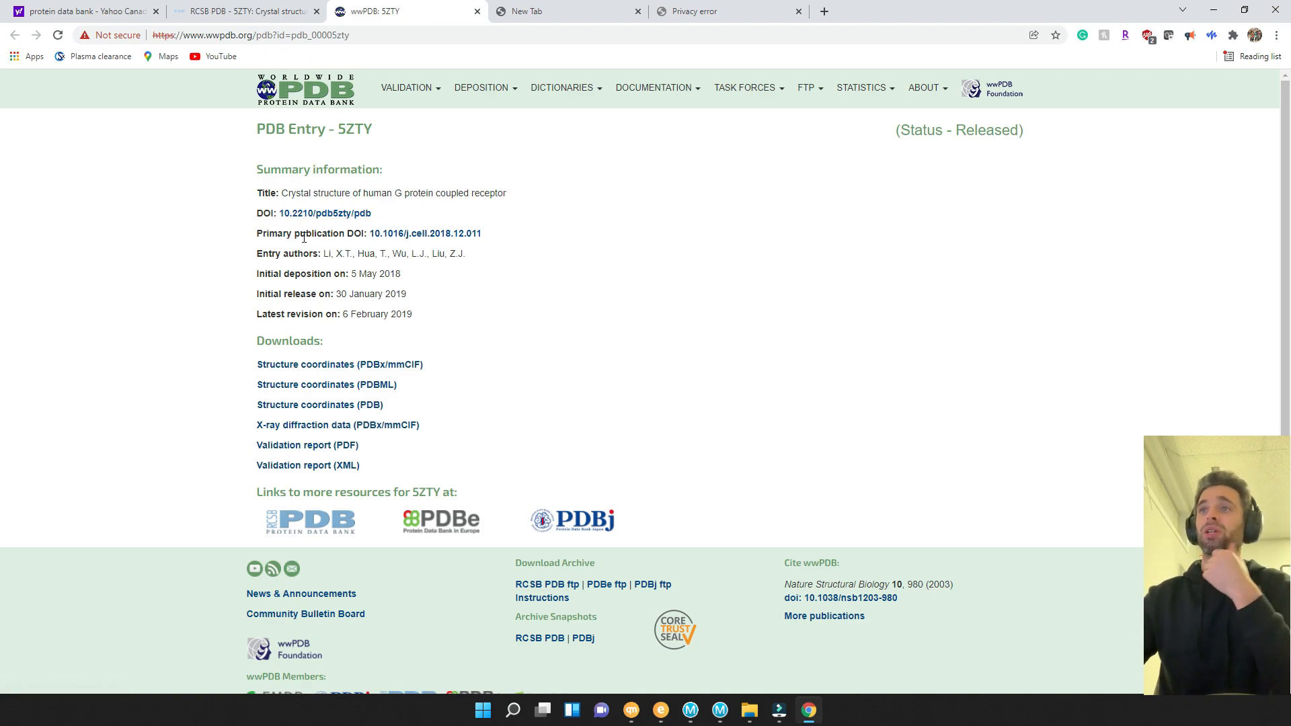
pyautogui.click(402, 233)
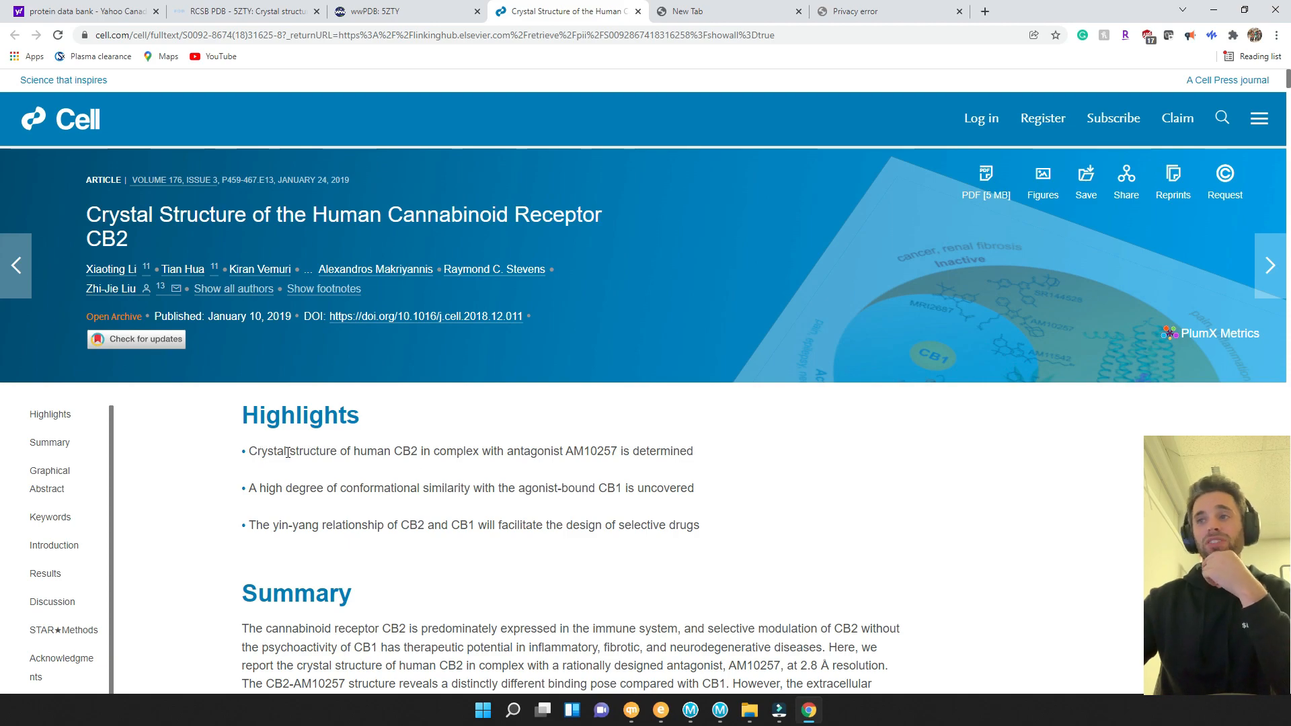
pyautogui.moveTo(274, 451); pyautogui.dragTo(548, 456)
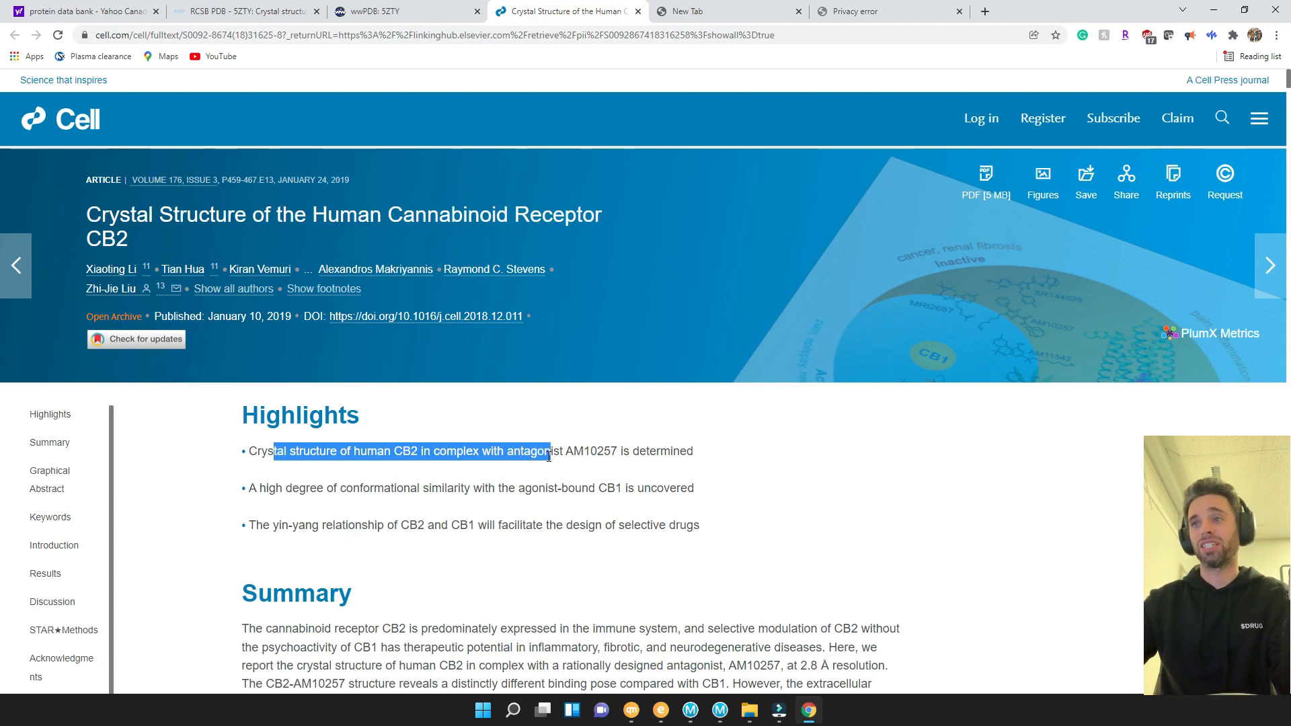
# Return to the RCSB PDB entry for 5ZTY and look over its structure summary and literature section
pyautogui.click(374, 11)
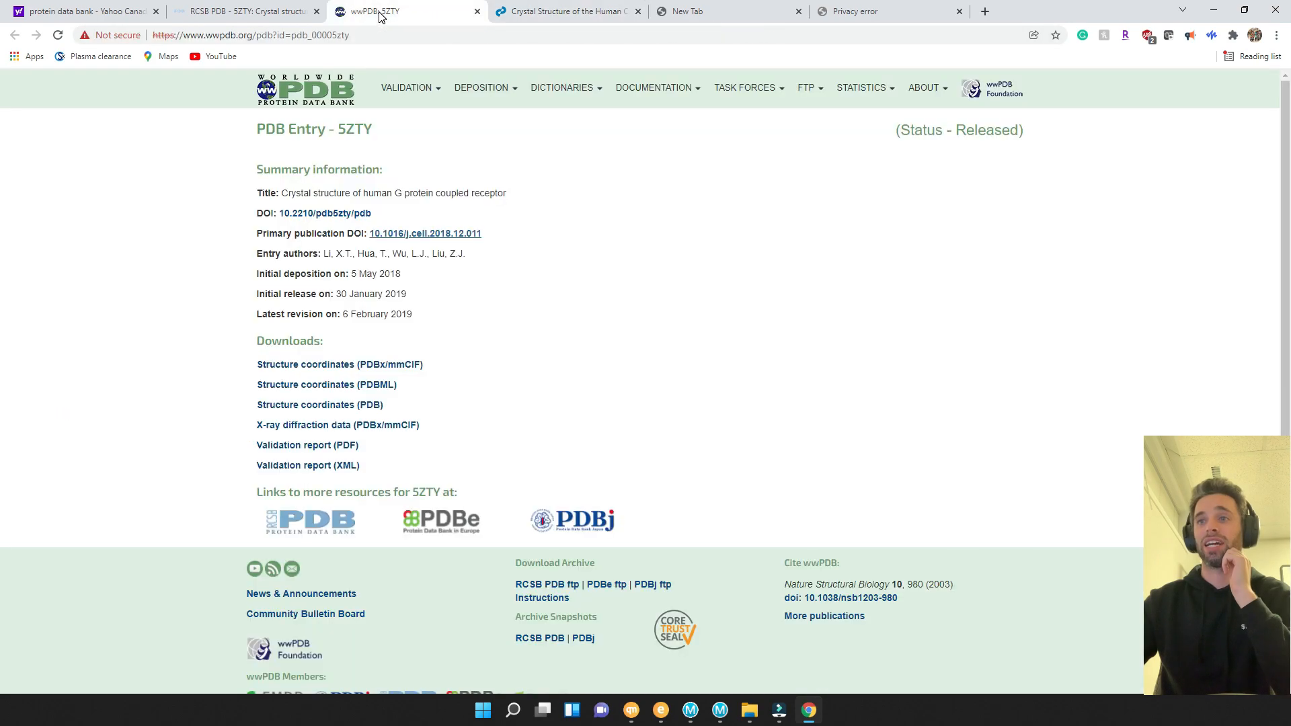
pyautogui.click(268, 11)
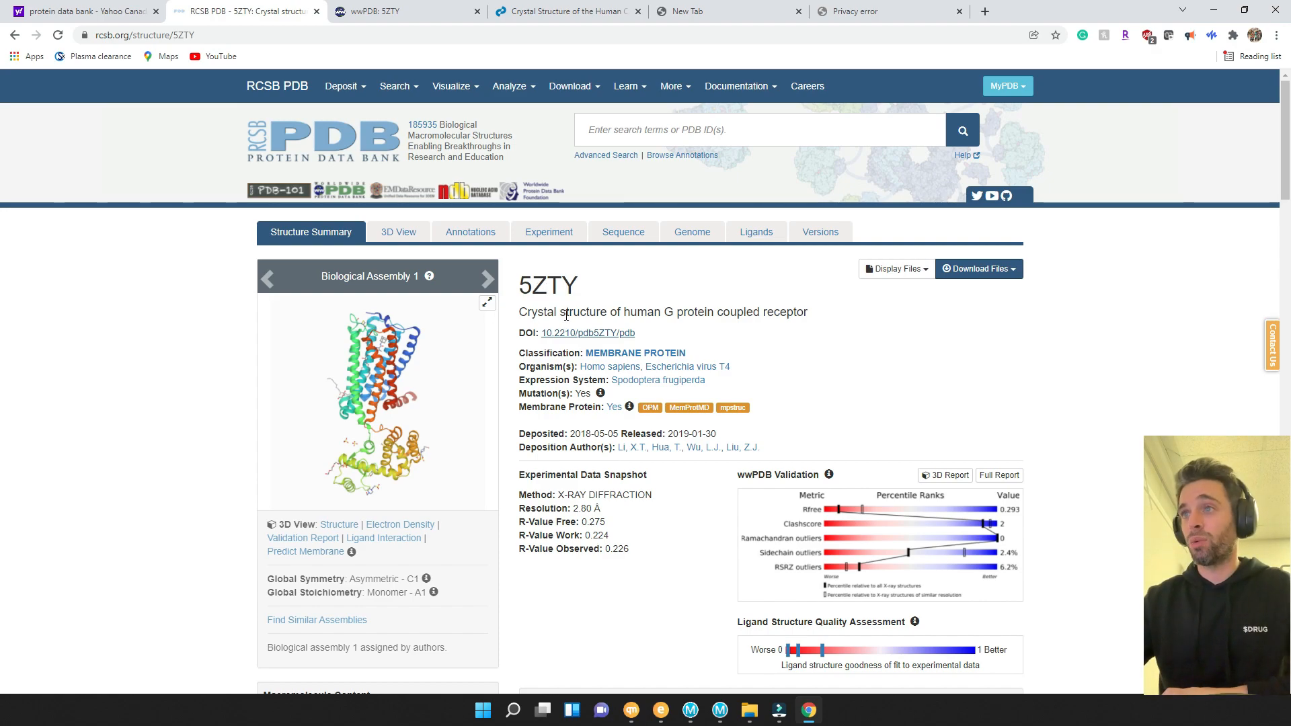
pyautogui.scroll(-6, 565, 315)
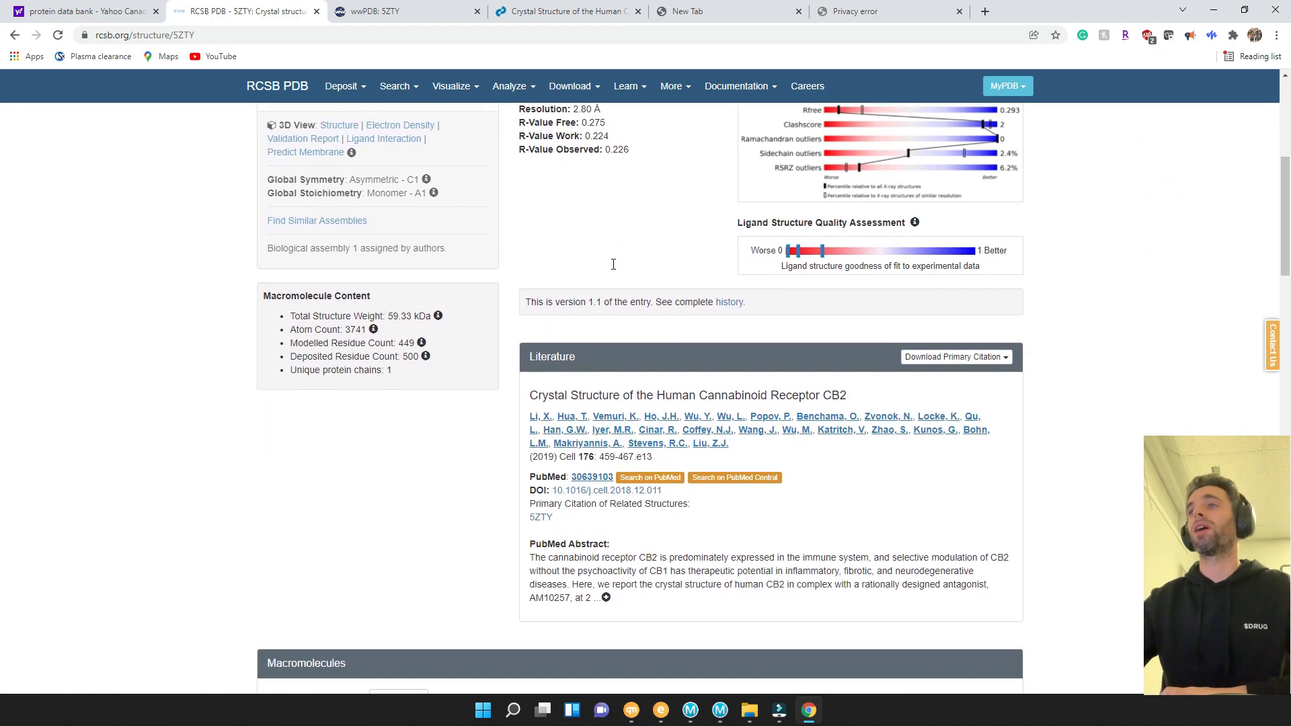
pyautogui.scroll(6, 613, 264)
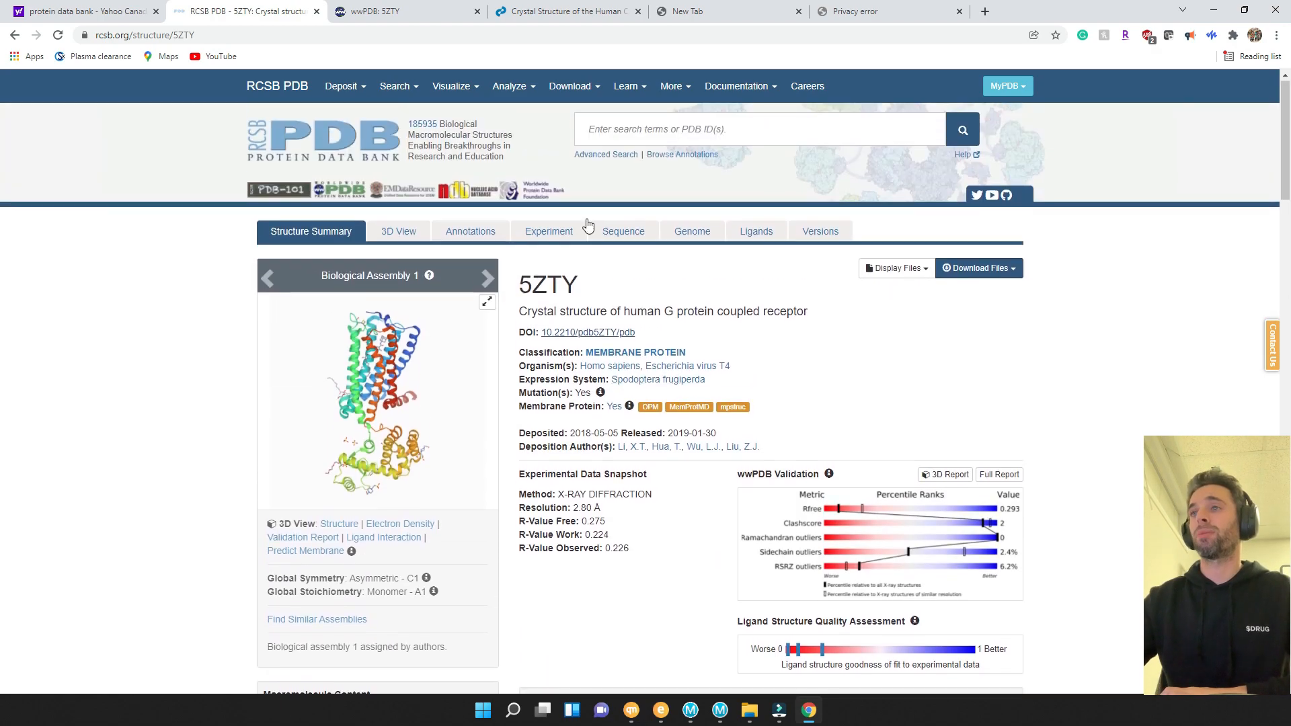
# Go back to the cb2 search results and examine the other structures, comparing their methods, macromolecules and ligands
pyautogui.click(15, 35)
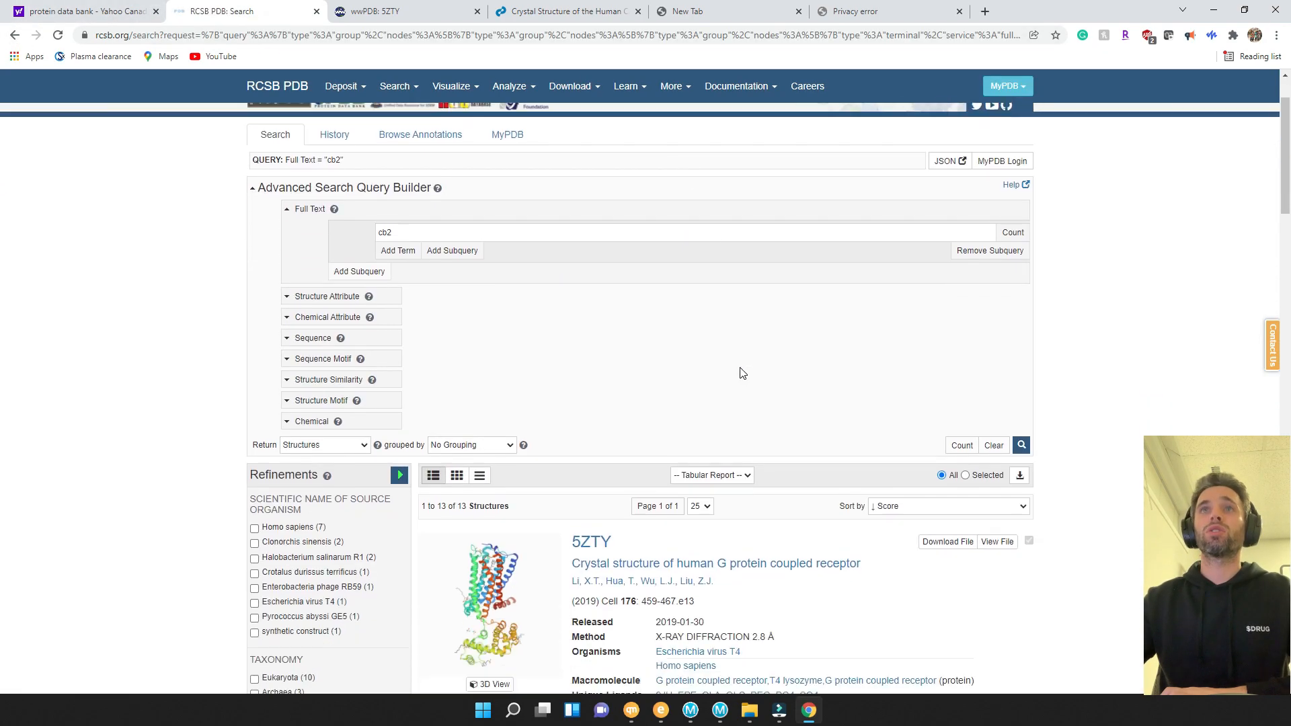
pyautogui.scroll(-6, 742, 374)
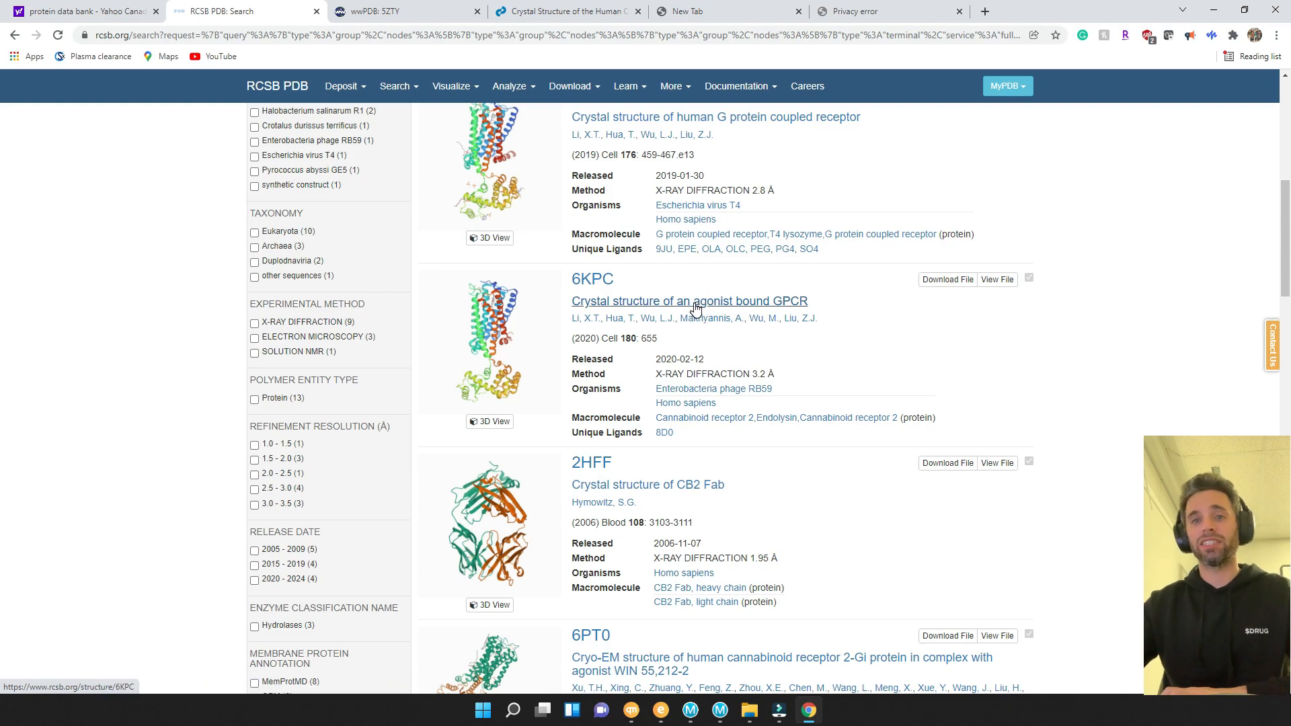
pyautogui.scroll(-5, 696, 308)
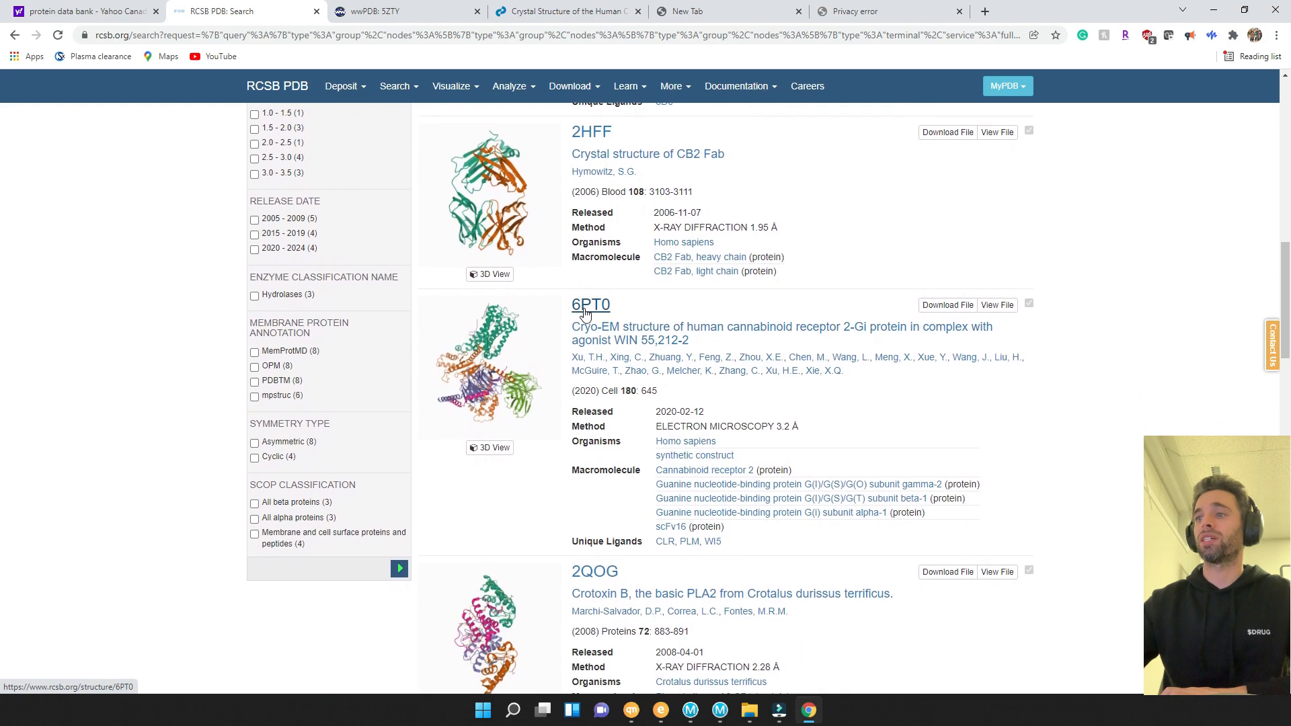
pyautogui.scroll(-1, 632, 336)
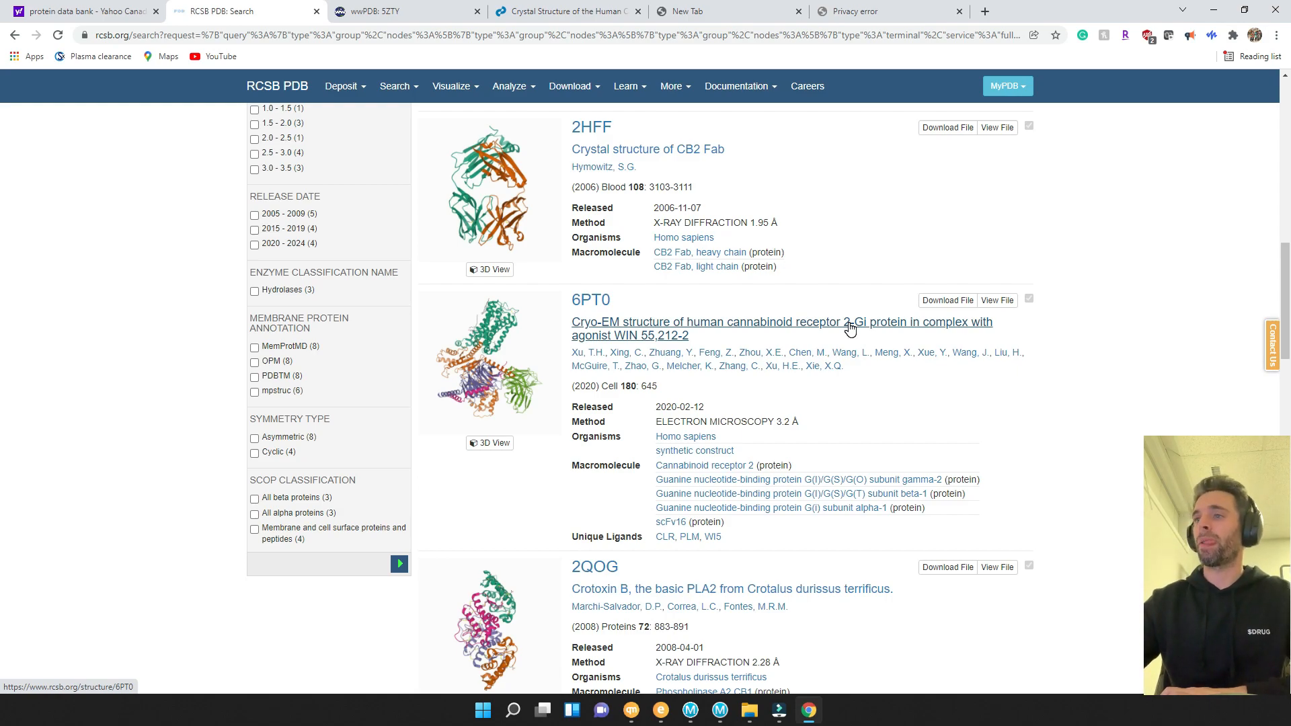
pyautogui.scroll(-8, 849, 327)
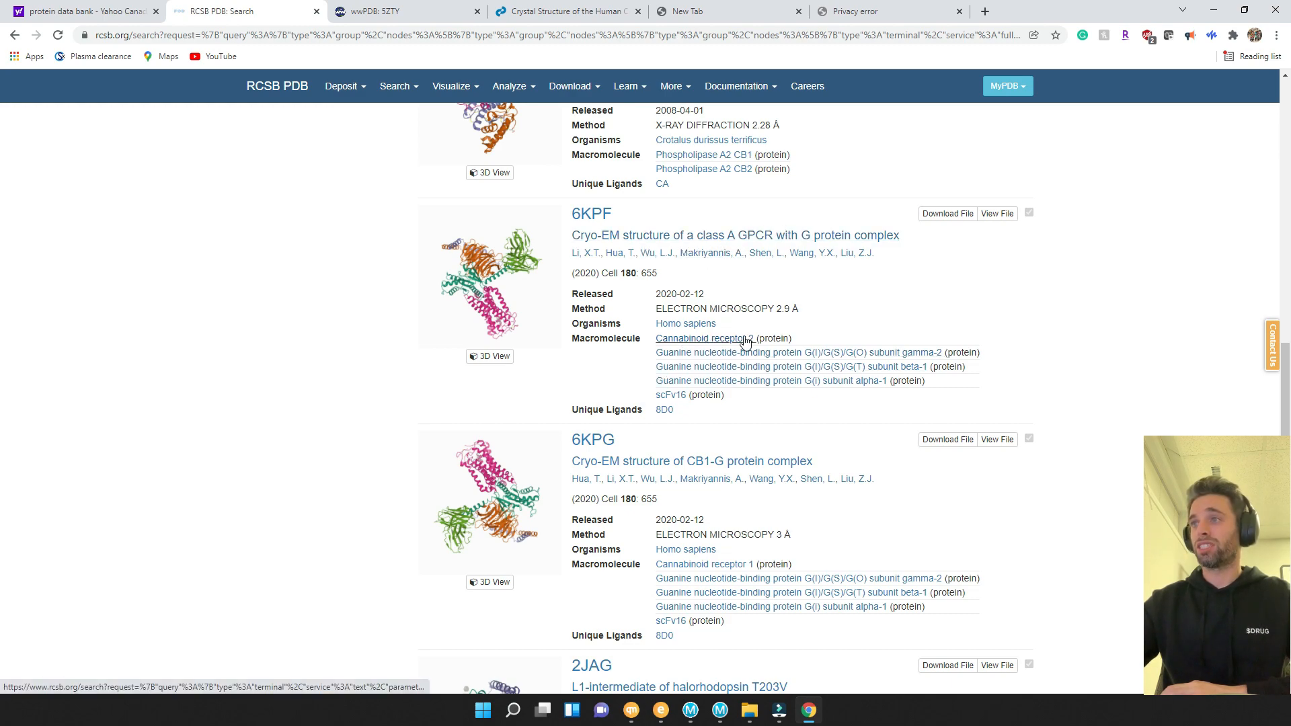
pyautogui.scroll(-2, 760, 336)
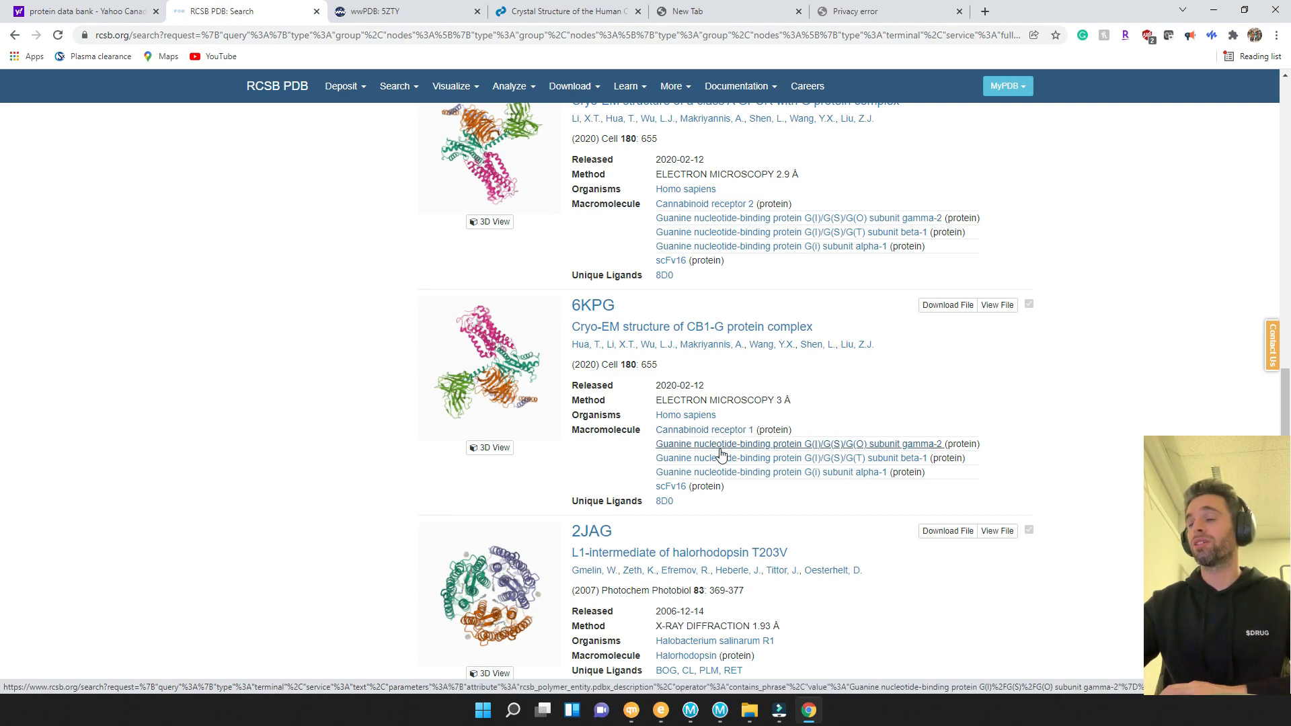
pyautogui.scroll(3, 715, 348)
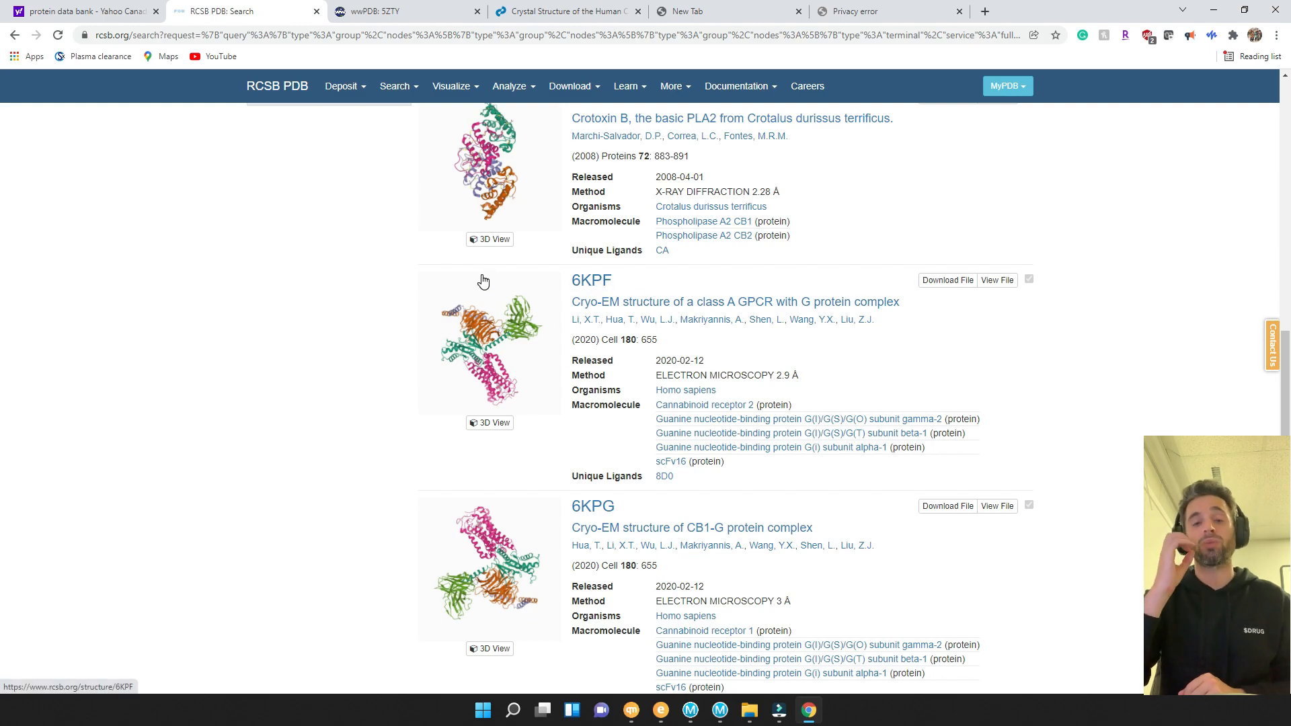
# Close the Yahoo search results page and load Google in place of the wwPDB 5ZTY page
pyautogui.click(155, 10)
pyautogui.click(259, 22)
pyautogui.click(290, 36)
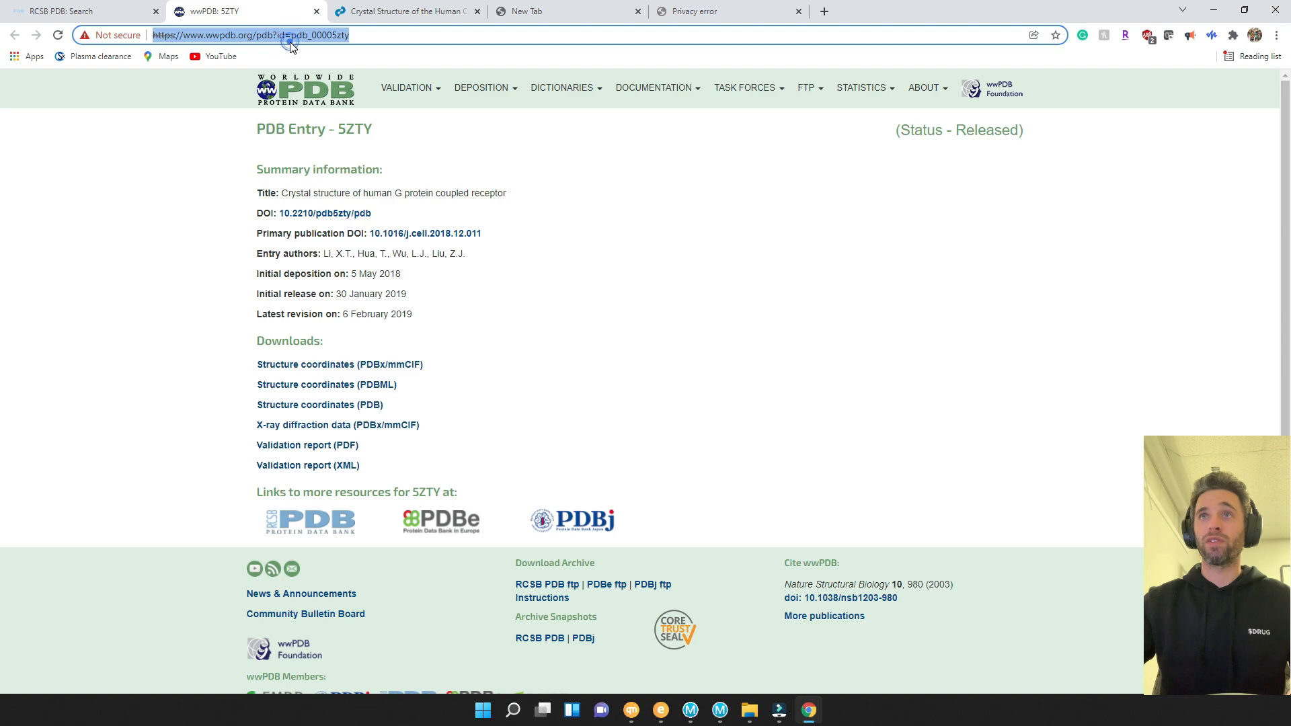
pyautogui.write('go')
pyautogui.press('Return')
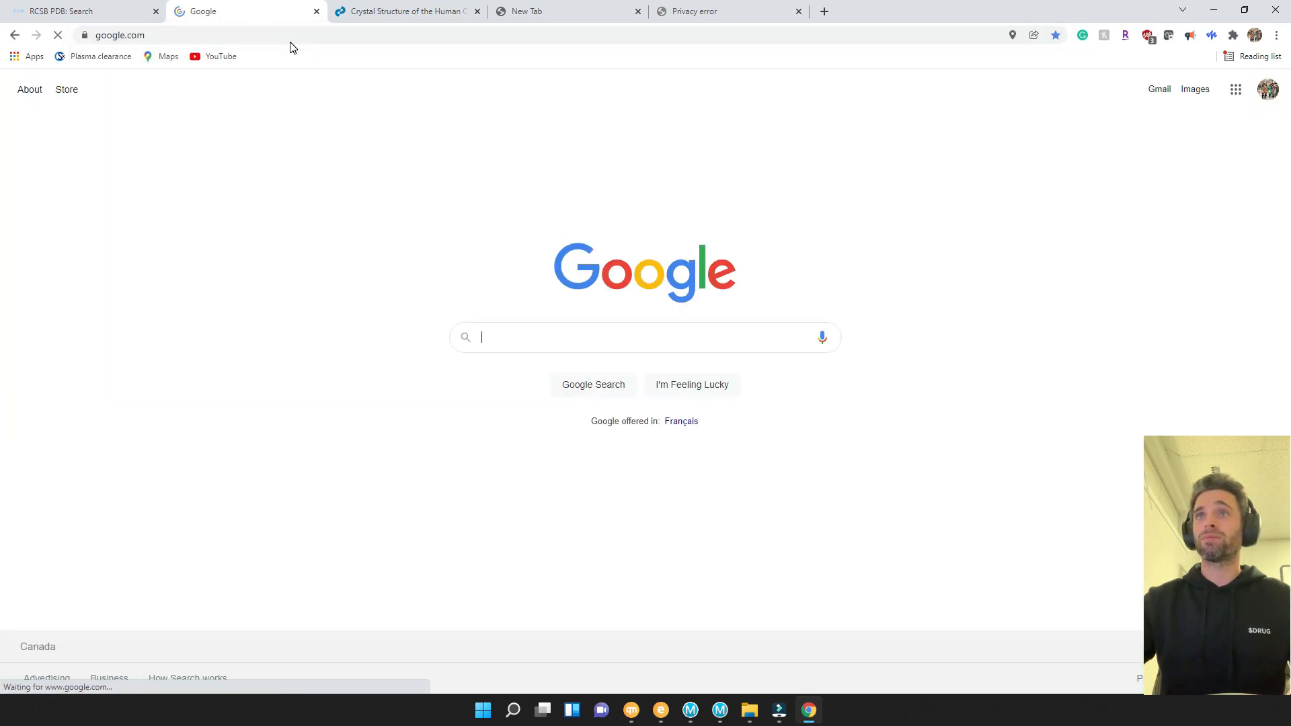
# Search Google for "alpha fold" and open the AlphaFold Protein Structure Database
pyautogui.write('alpha fold')
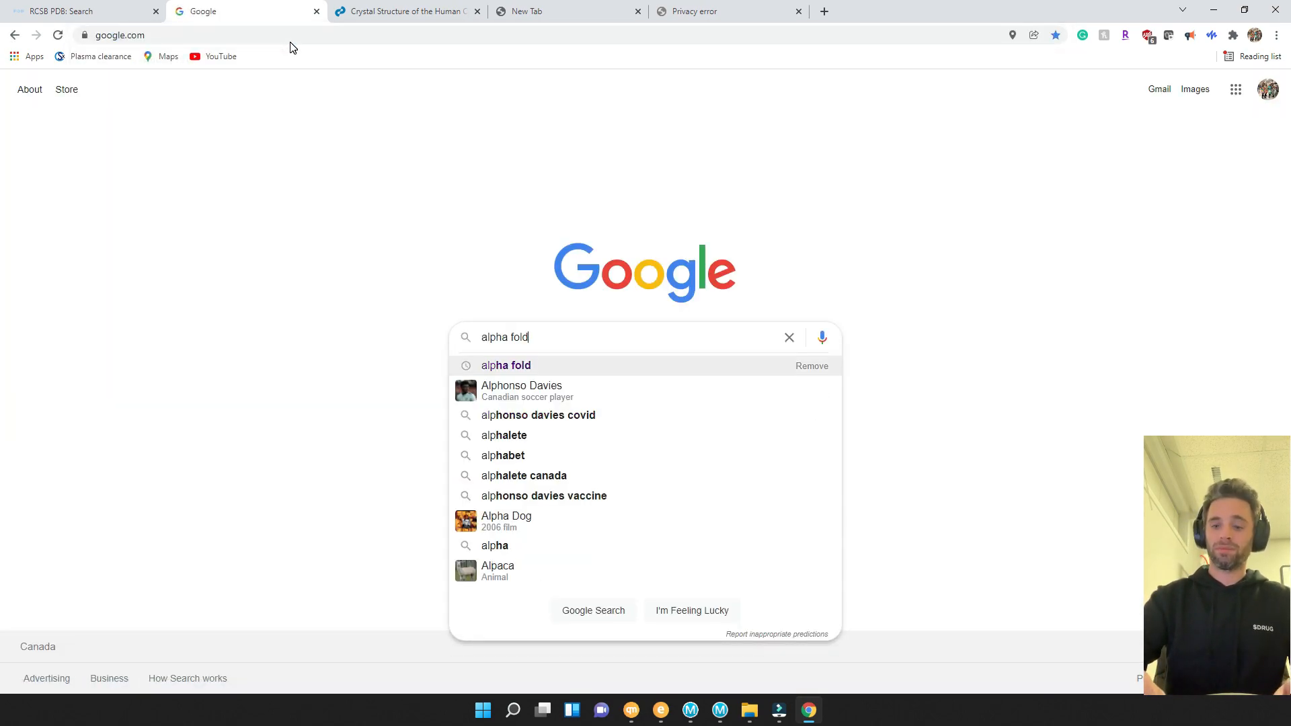
pyautogui.press('Return')
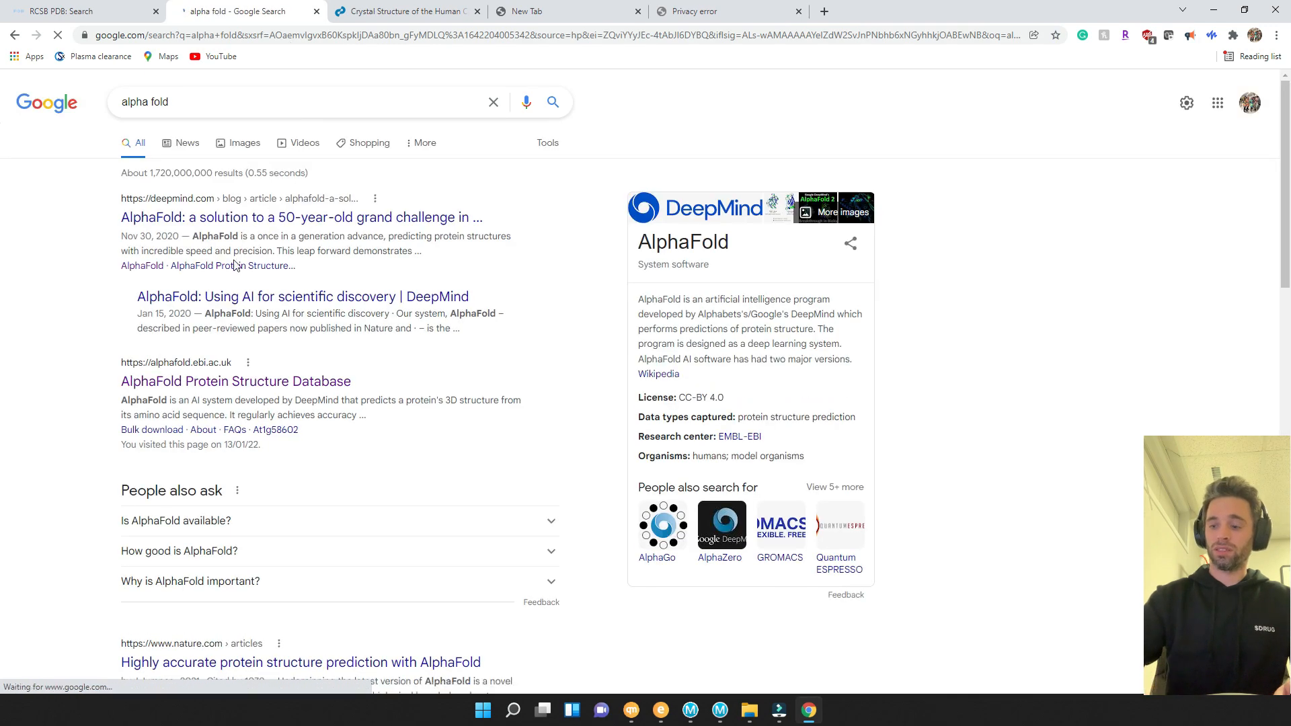
pyautogui.click(289, 381)
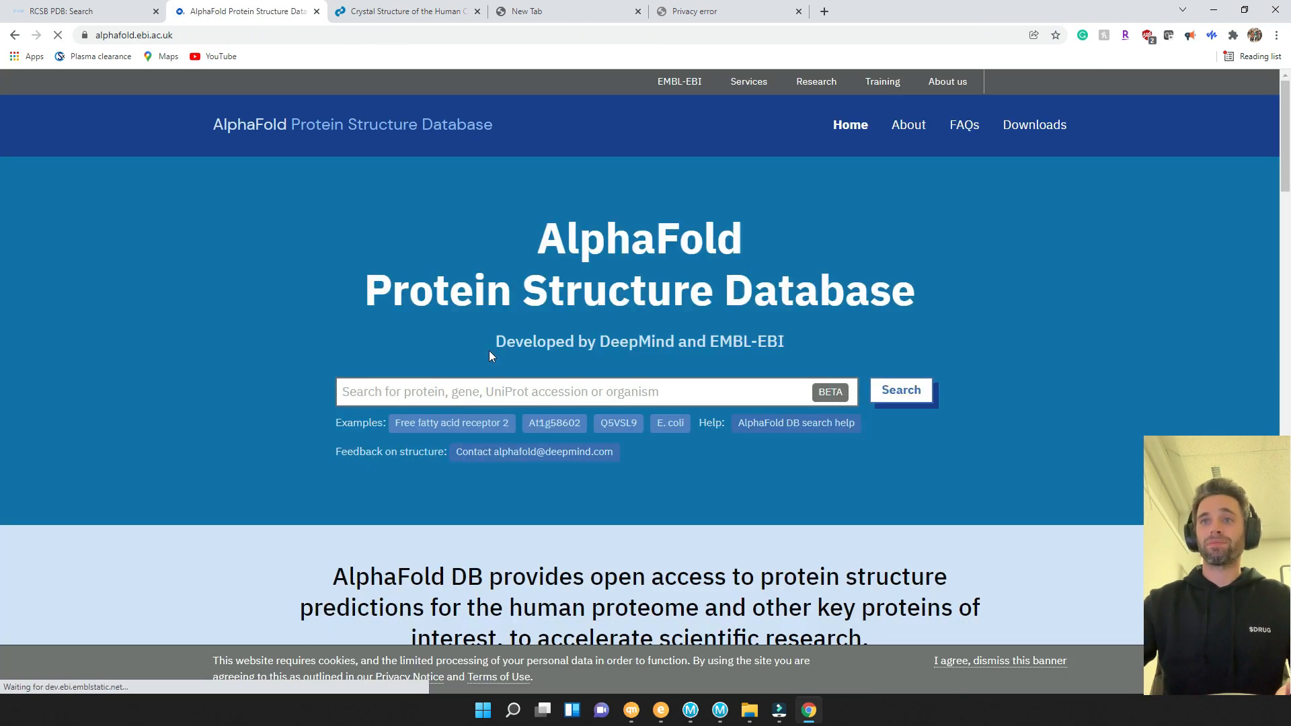
# Search the AlphaFold database for "Cannabinoid receptor 2" using the suggested match
pyautogui.click(533, 390)
pyautogui.scroll(-3, 666, 360)
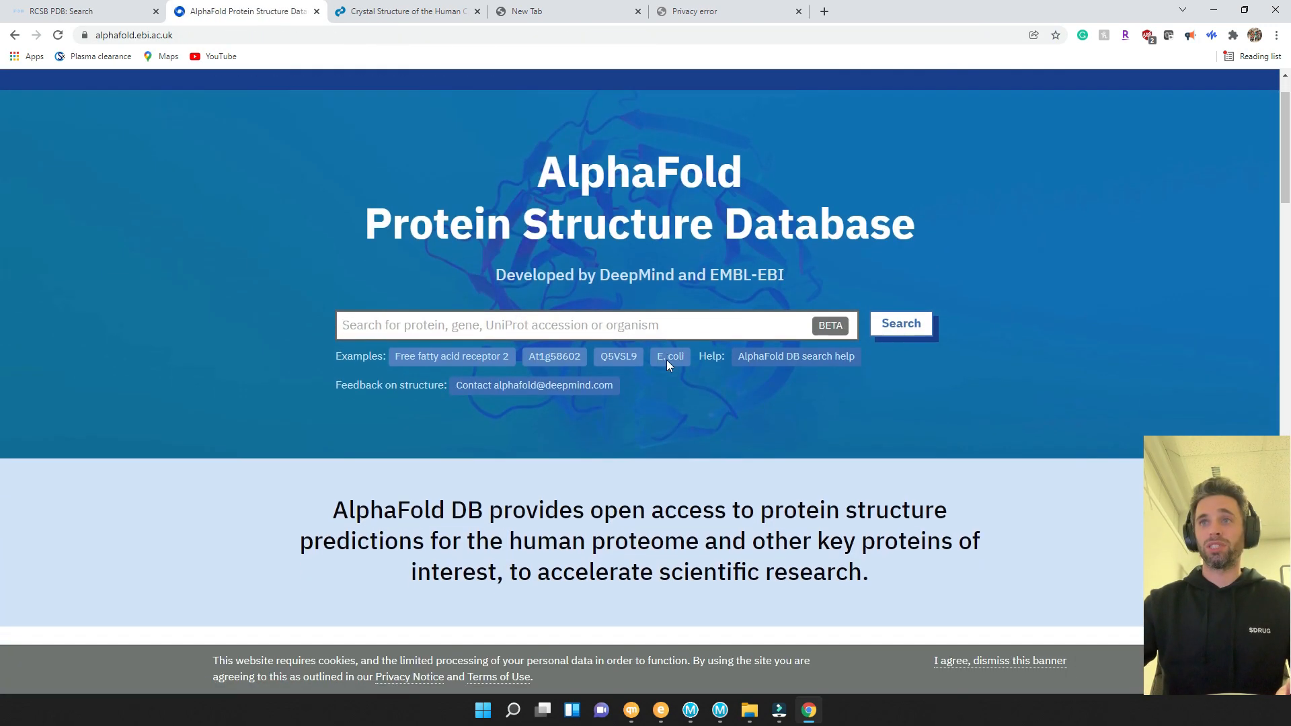
pyautogui.click(656, 193)
pyautogui.write('canna')
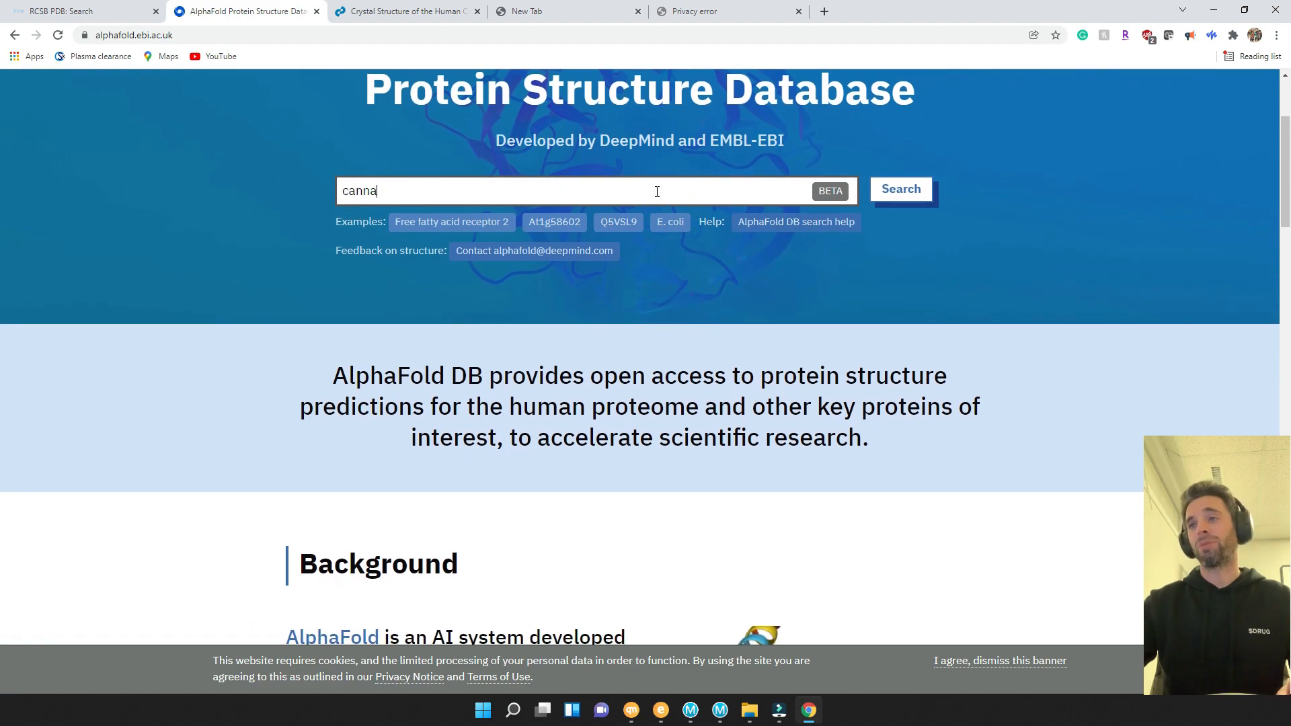
pyautogui.write('binoid')
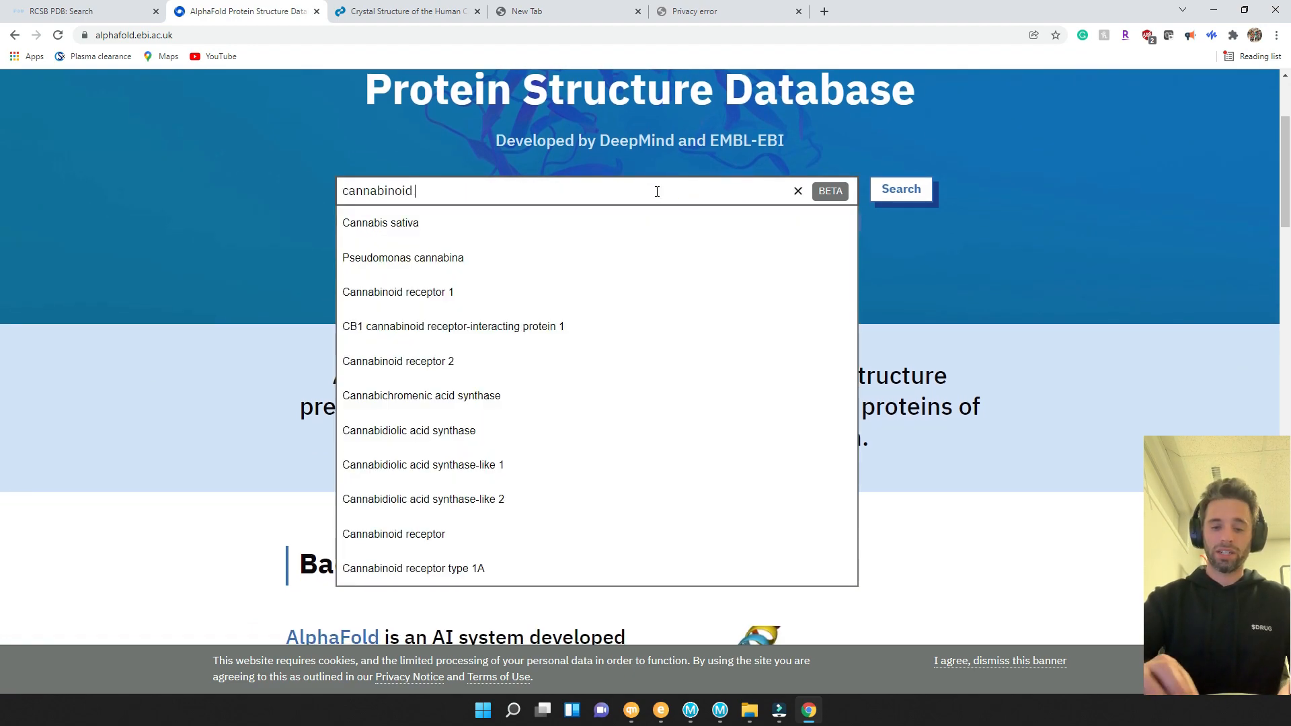
pyautogui.write(' ty')
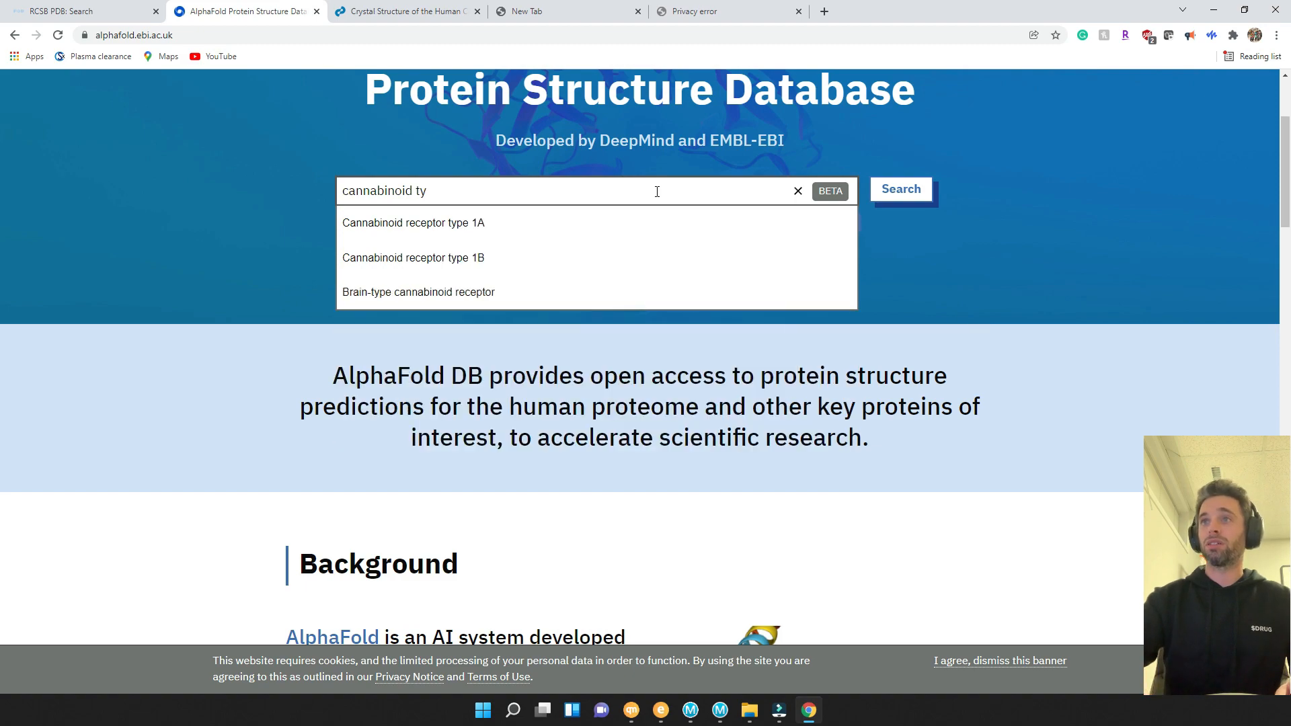
pyautogui.press('BackSpace')
pyautogui.press('BackSpace')
pyautogui.write('rece')
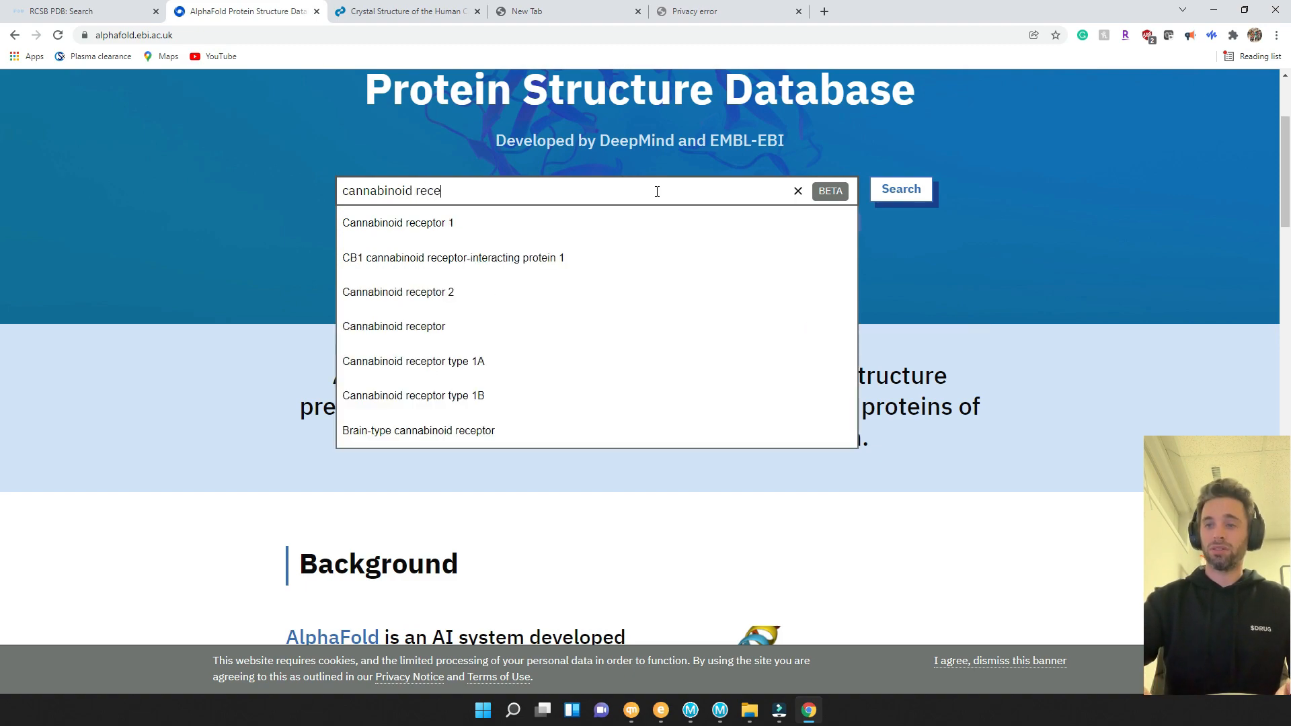
pyautogui.click(425, 296)
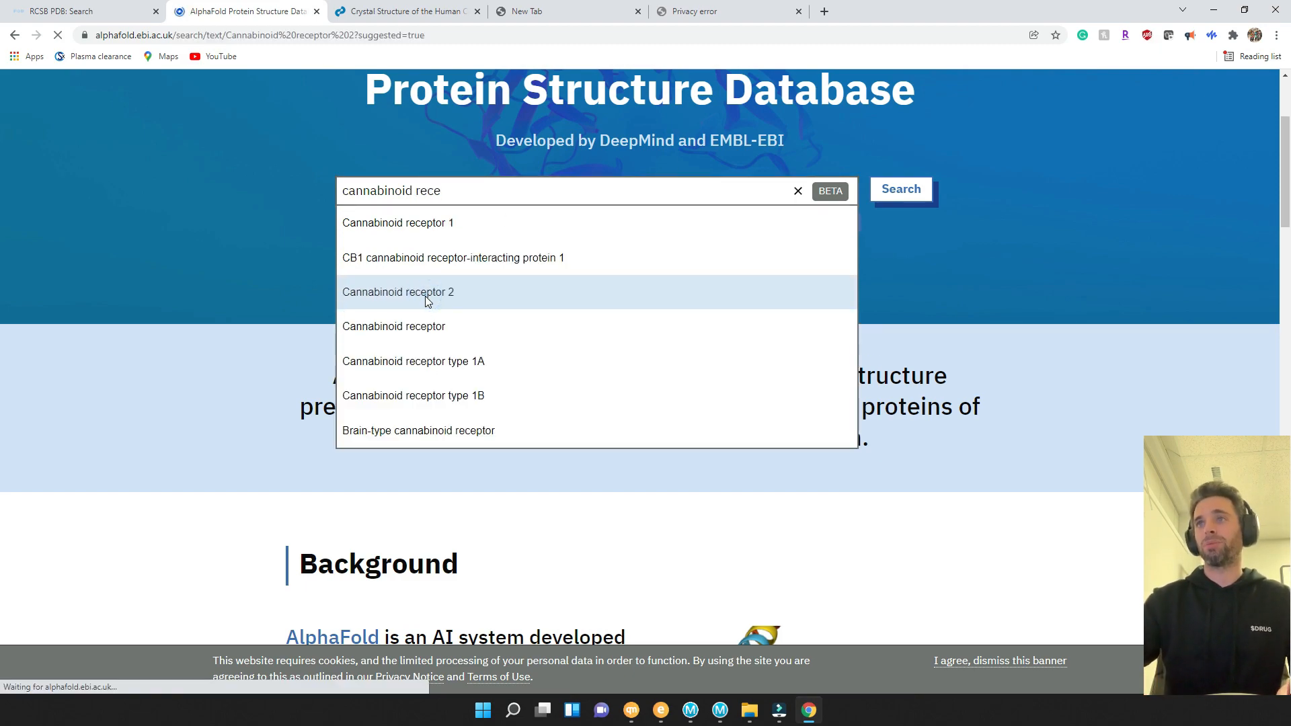
# Compare the organisms of the Cannabinoid receptor 2 results, open the human entry P34972 and download its PDB file
pyautogui.scroll(-5, 549, 185)
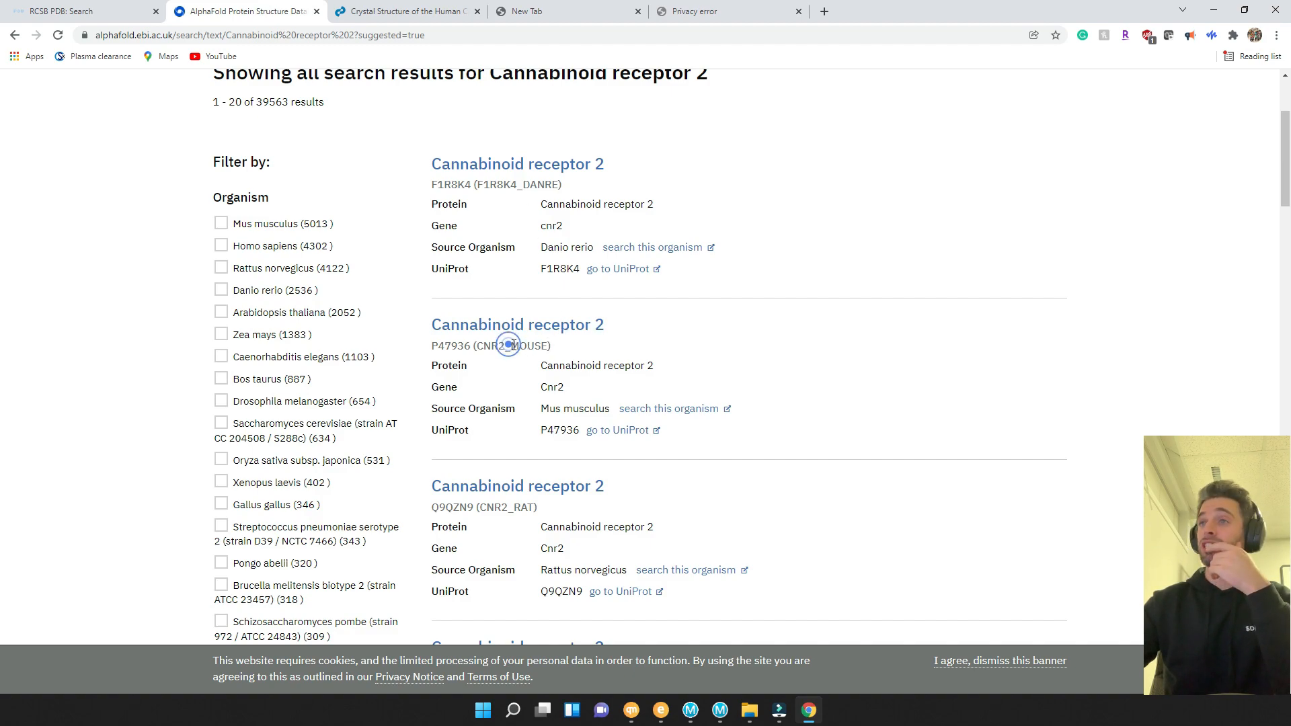
pyautogui.moveTo(511, 346); pyautogui.dragTo(548, 346)
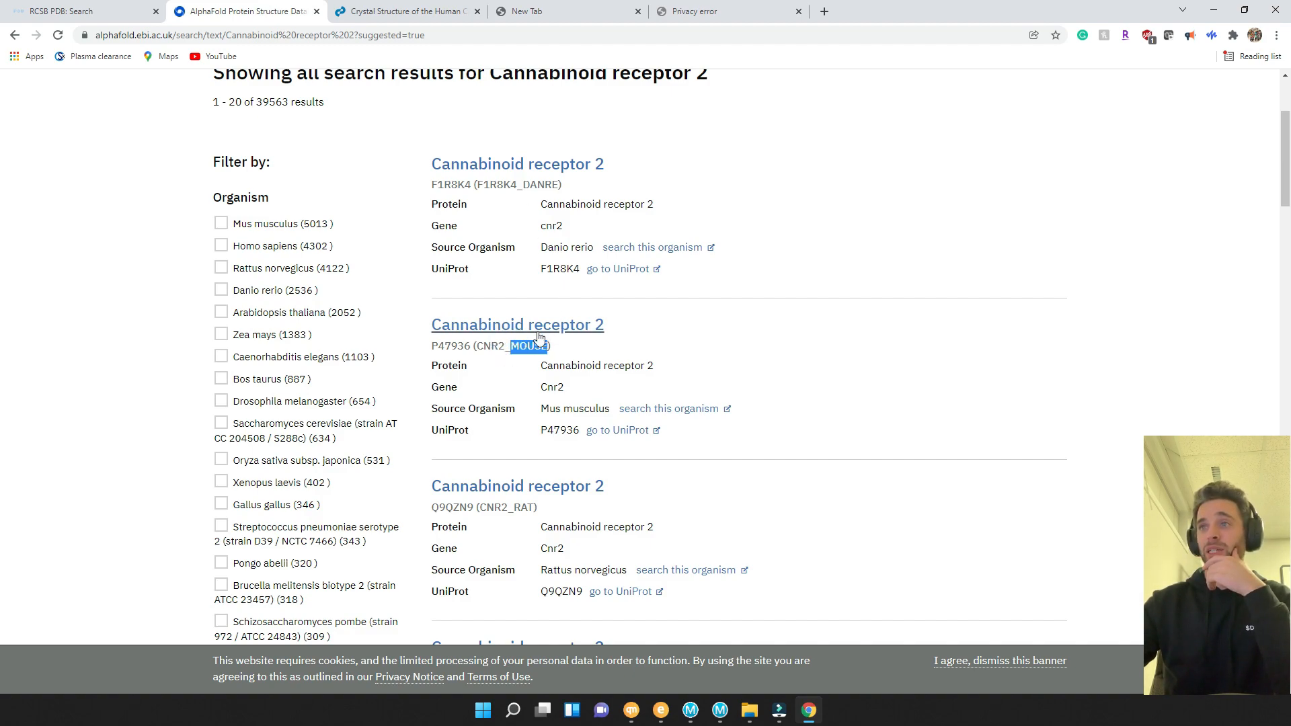
pyautogui.scroll(-3, 519, 346)
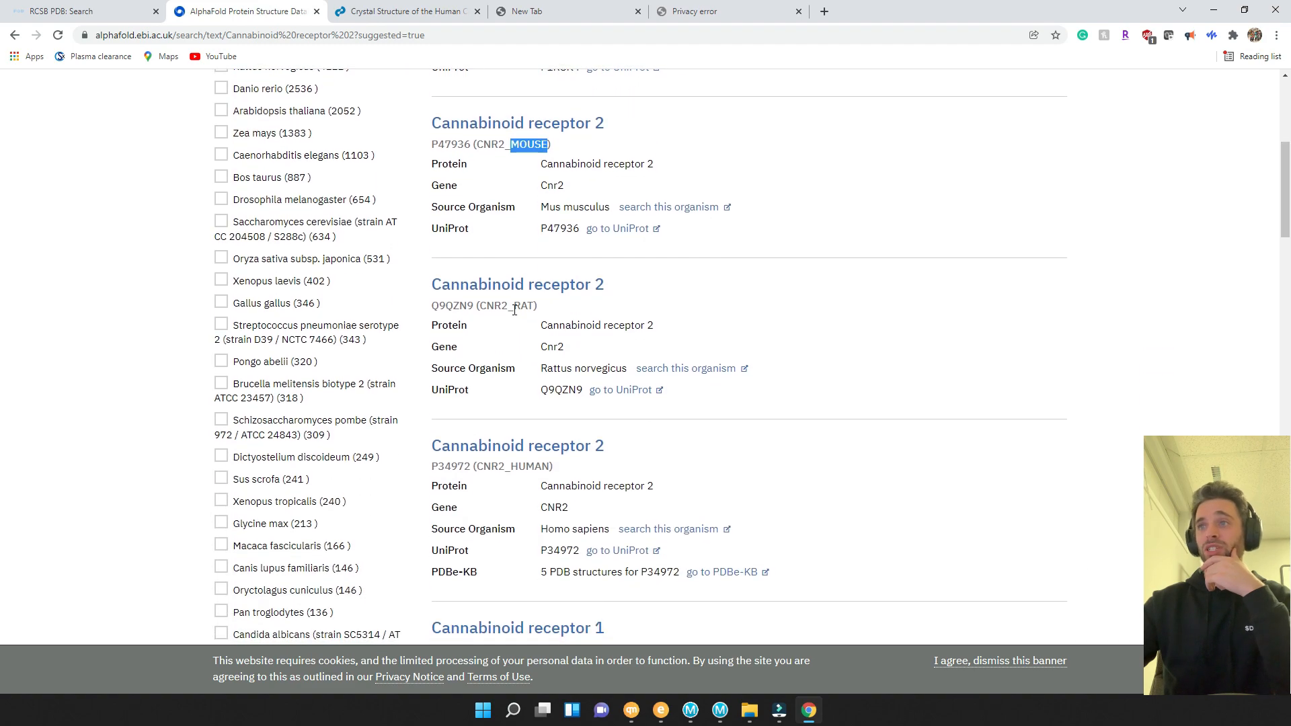
pyautogui.moveTo(514, 306); pyautogui.dragTo(536, 306)
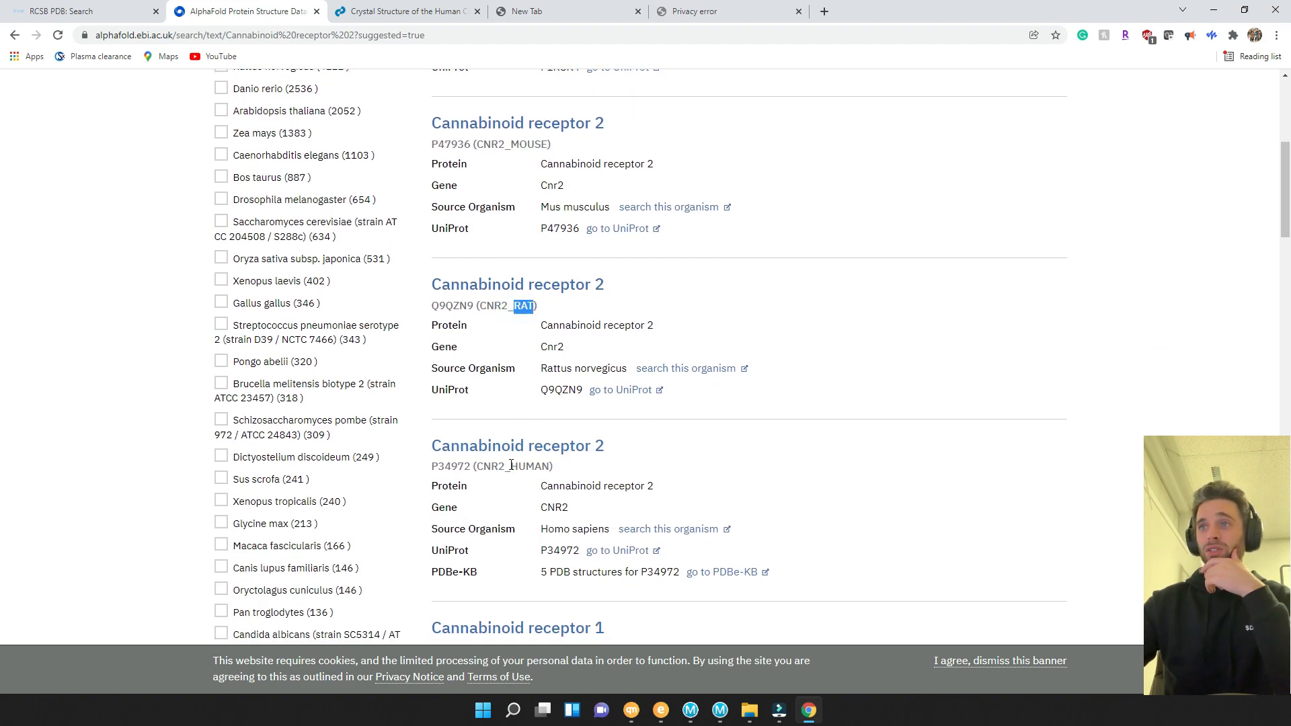
pyautogui.moveTo(510, 466); pyautogui.dragTo(547, 467)
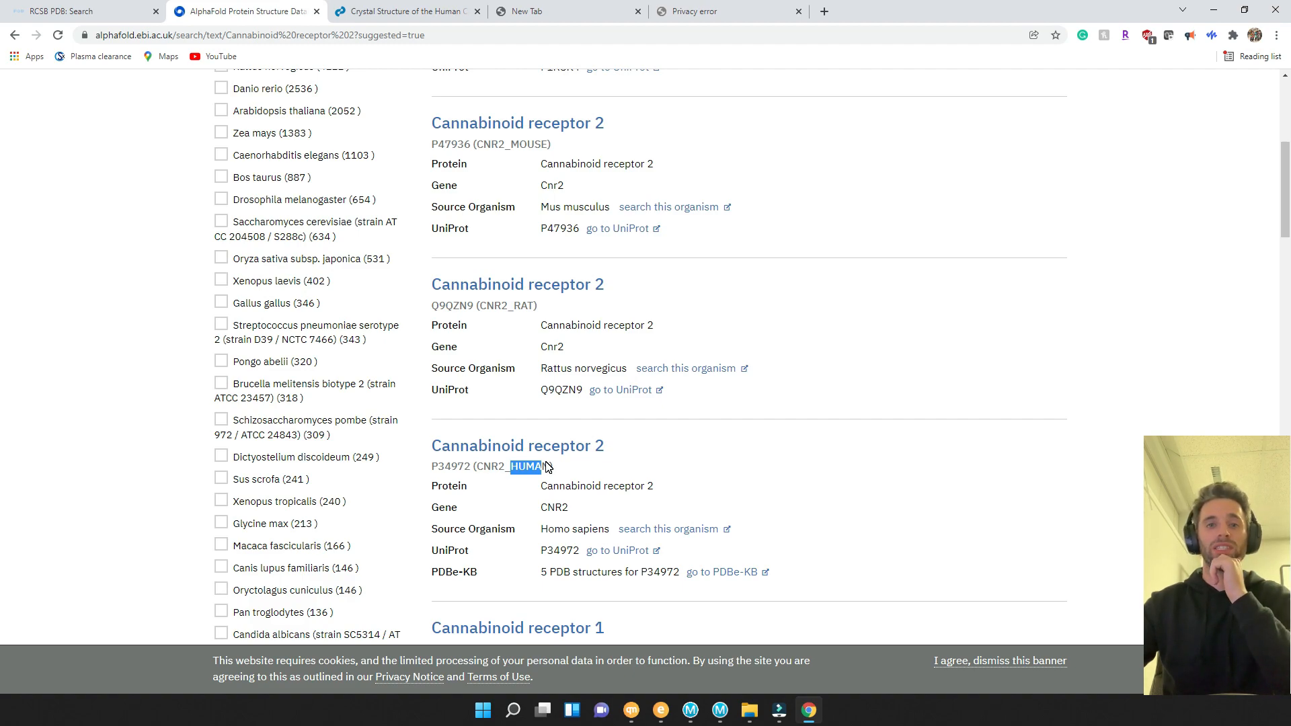
pyautogui.moveTo(546, 466); pyautogui.dragTo(552, 467)
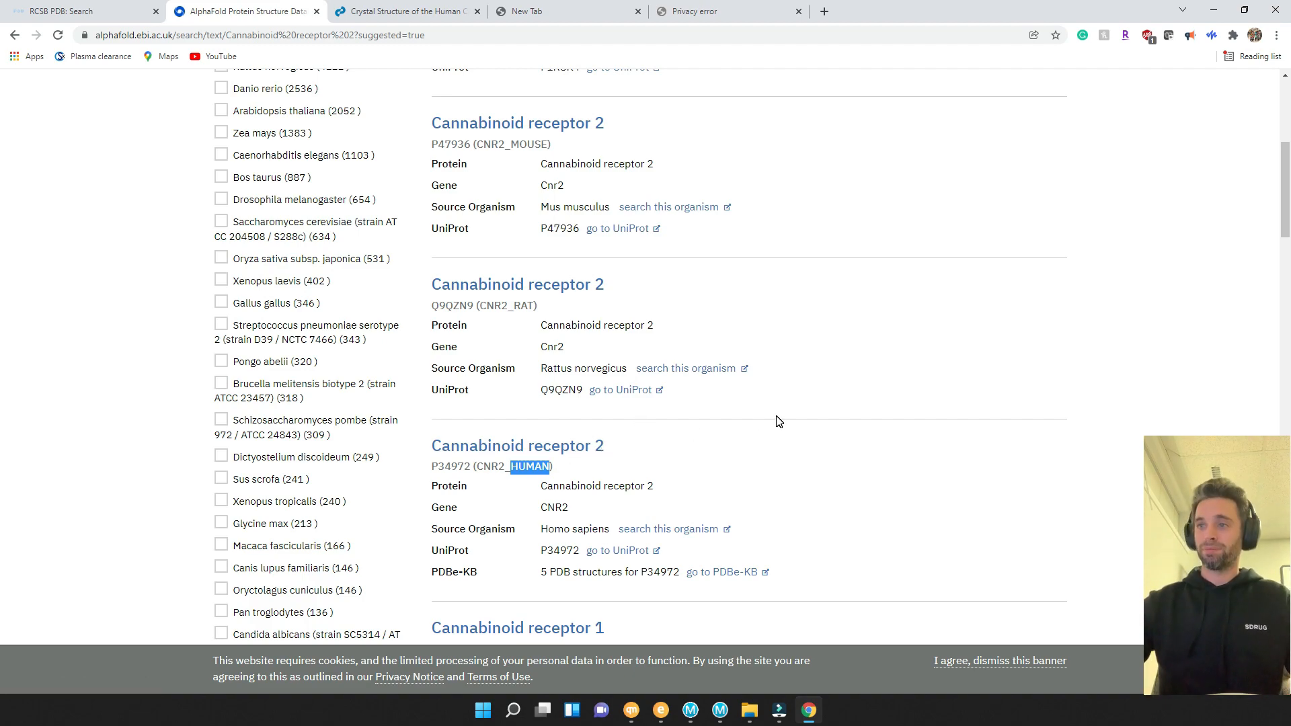
pyautogui.scroll(-2, 777, 422)
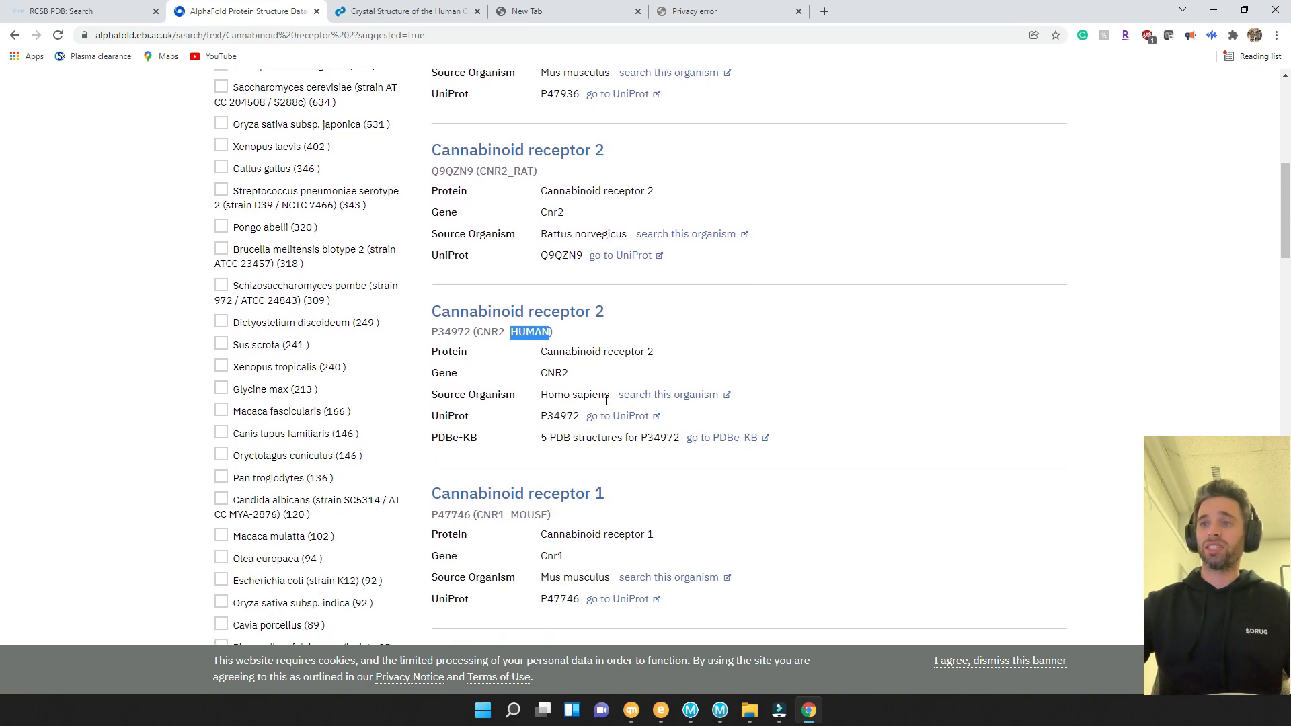
pyautogui.click(560, 316)
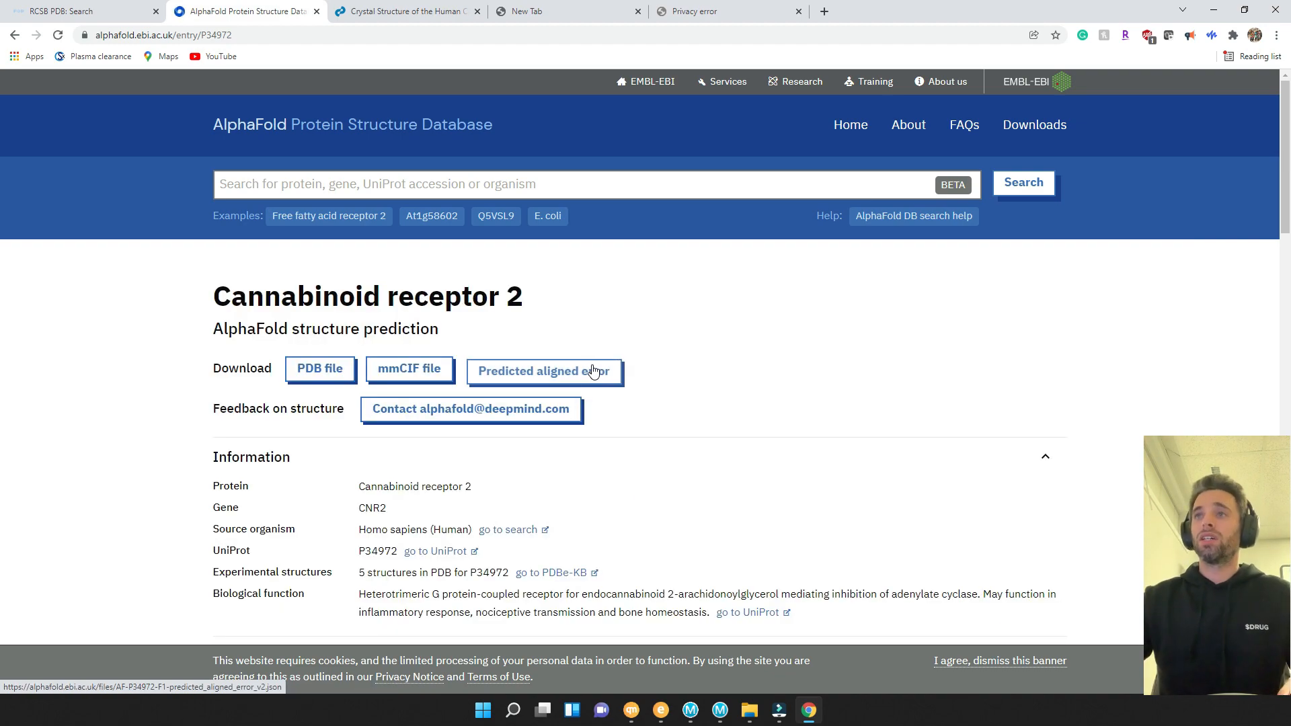
pyautogui.click(311, 374)
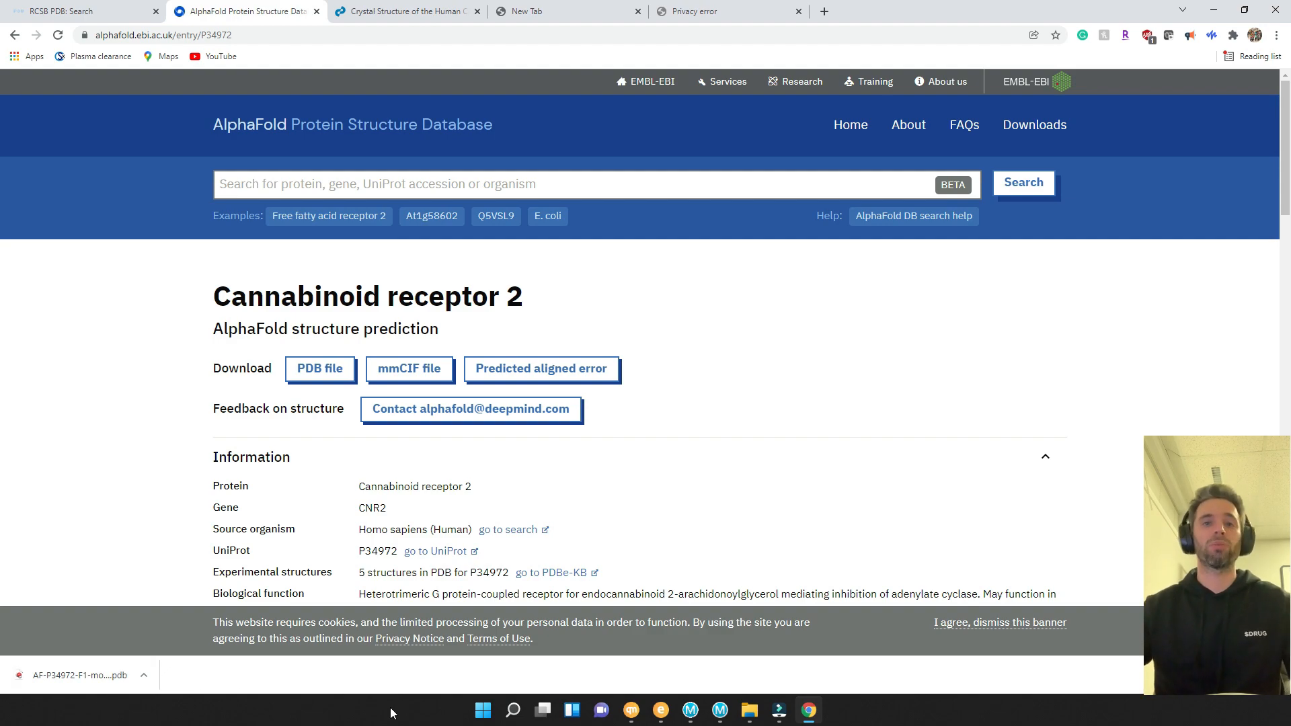
# Launch Maestro 12.9 and maximize its window
pyautogui.click(516, 716)
pyautogui.write('maes')
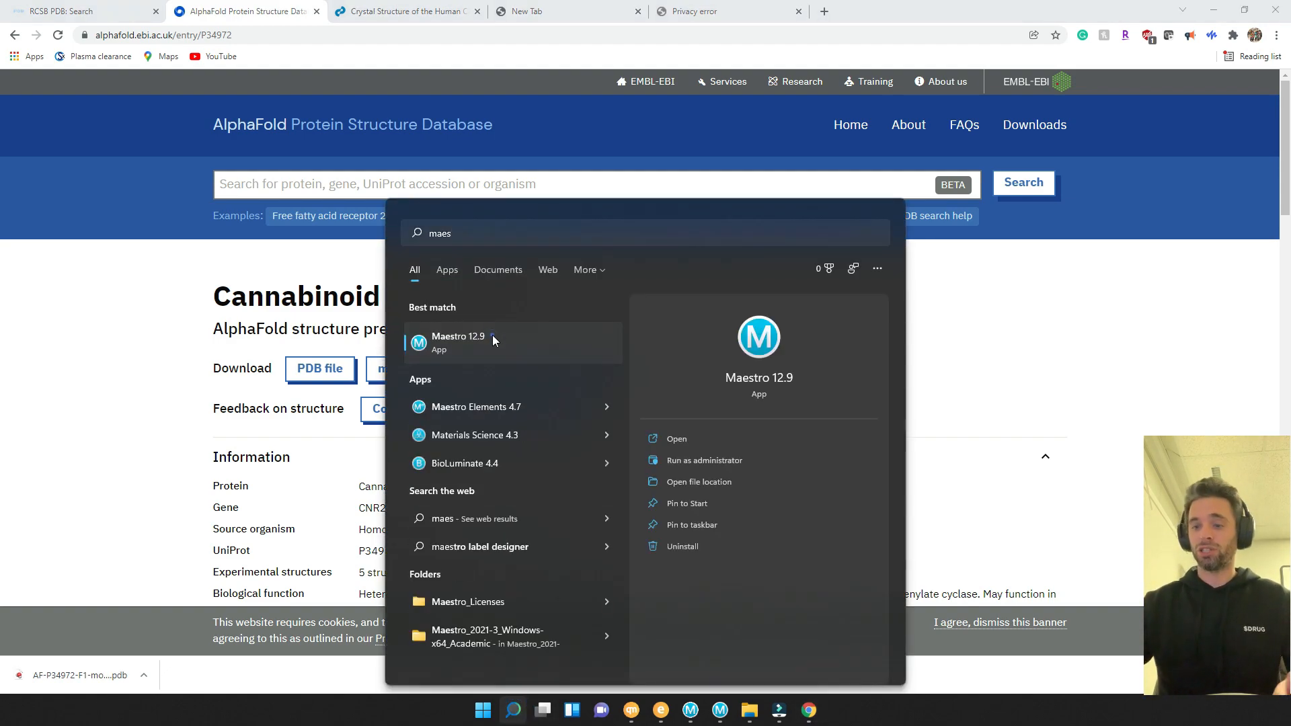
pyautogui.click(492, 337)
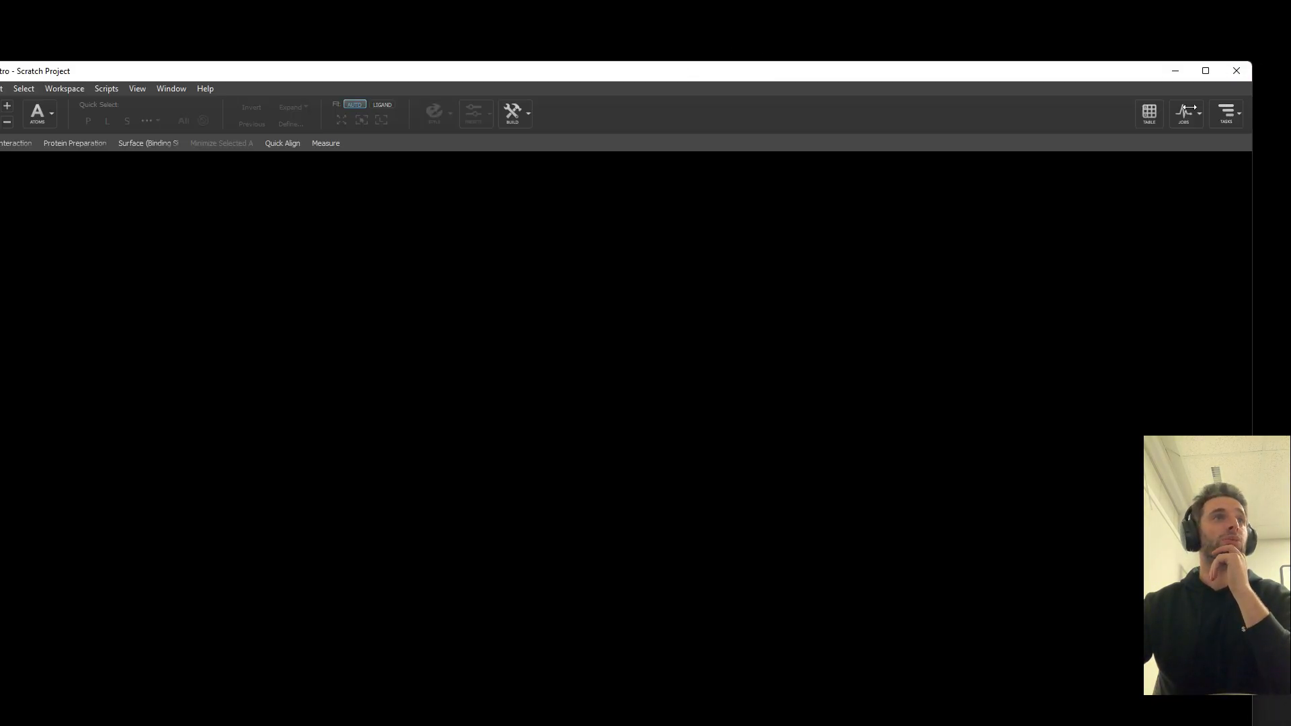
pyautogui.click(1205, 71)
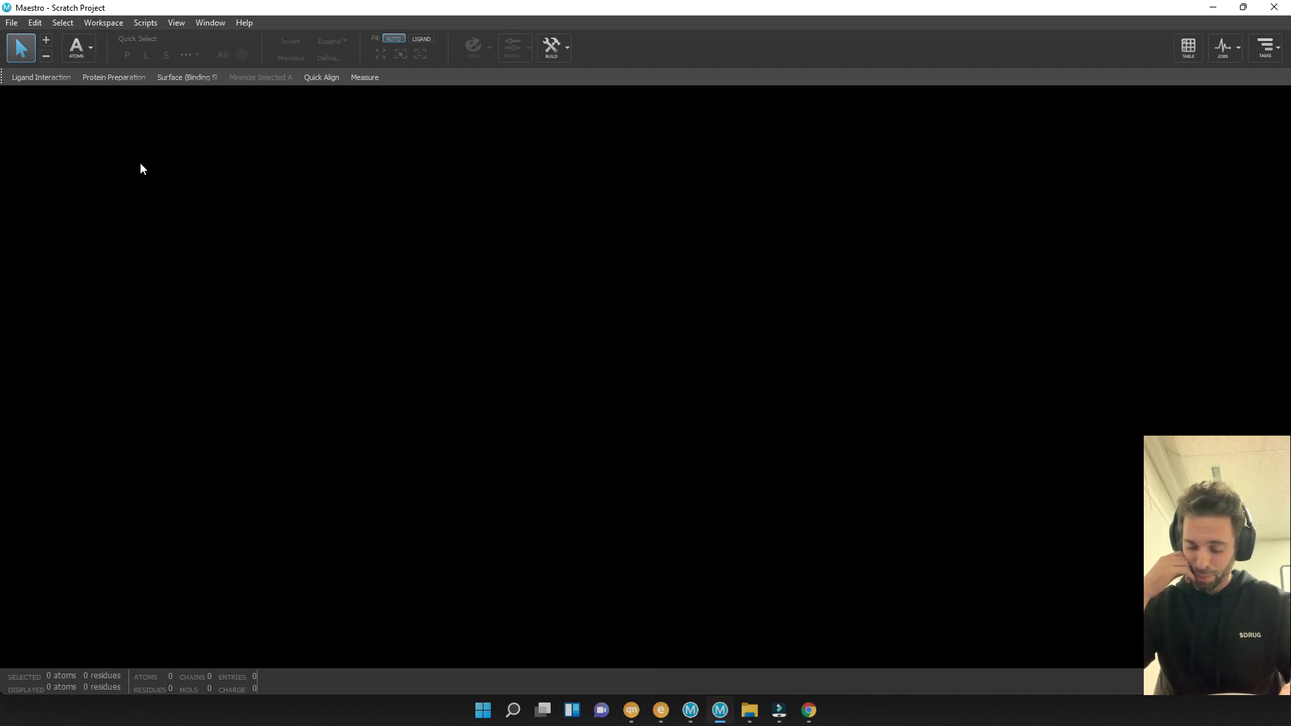
# Download the structure with PDB ID 6KPC into the empty scratch project
pyautogui.click(12, 22)
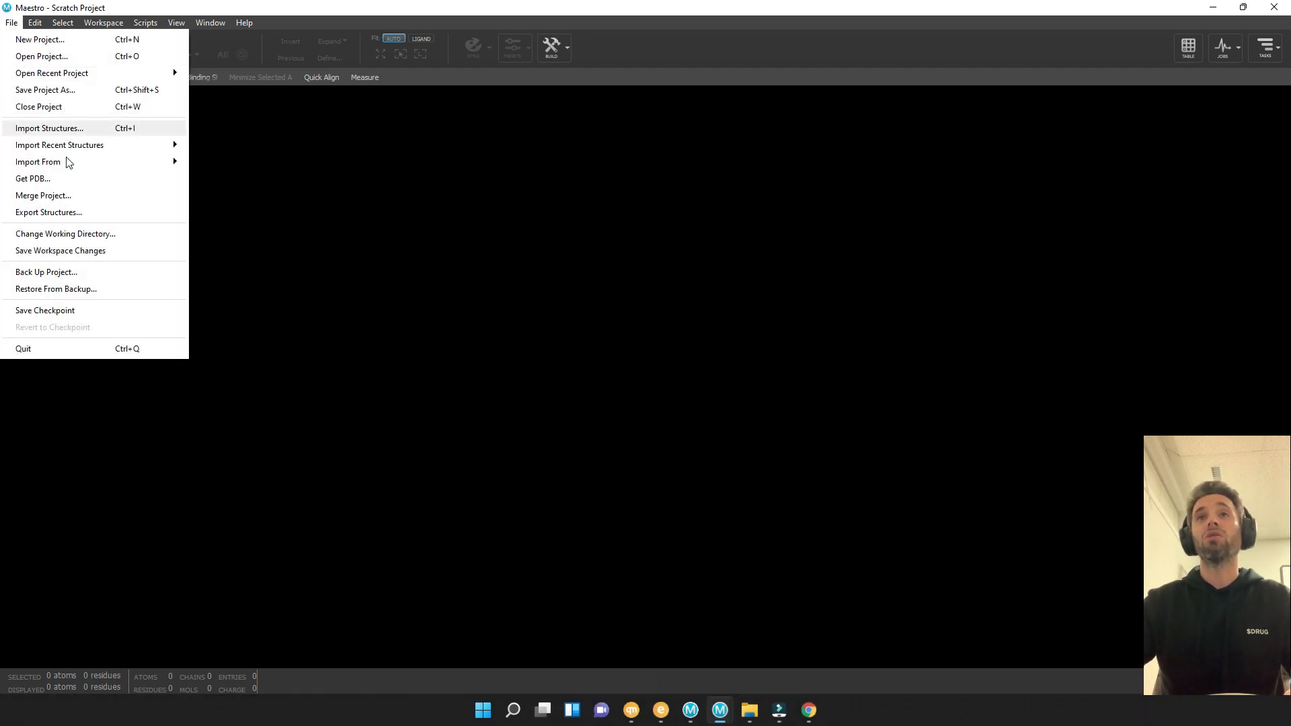
pyautogui.click(63, 179)
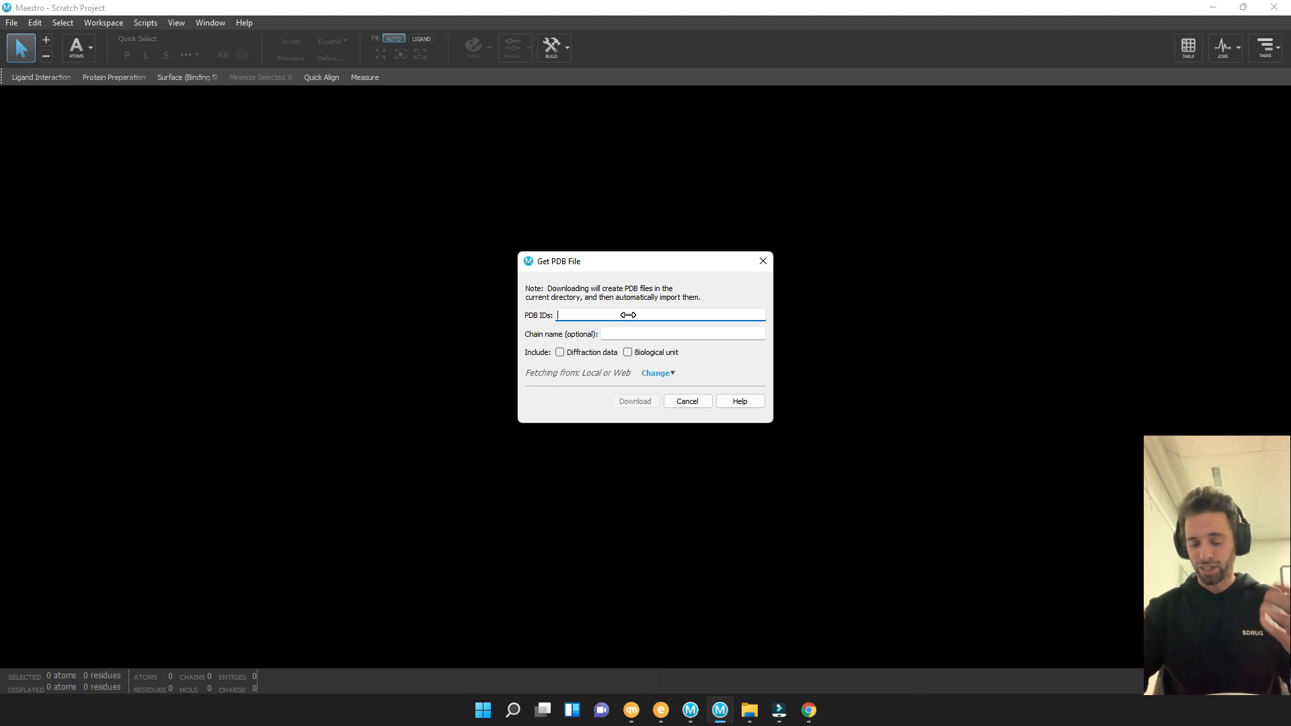
pyautogui.write('6KPC')
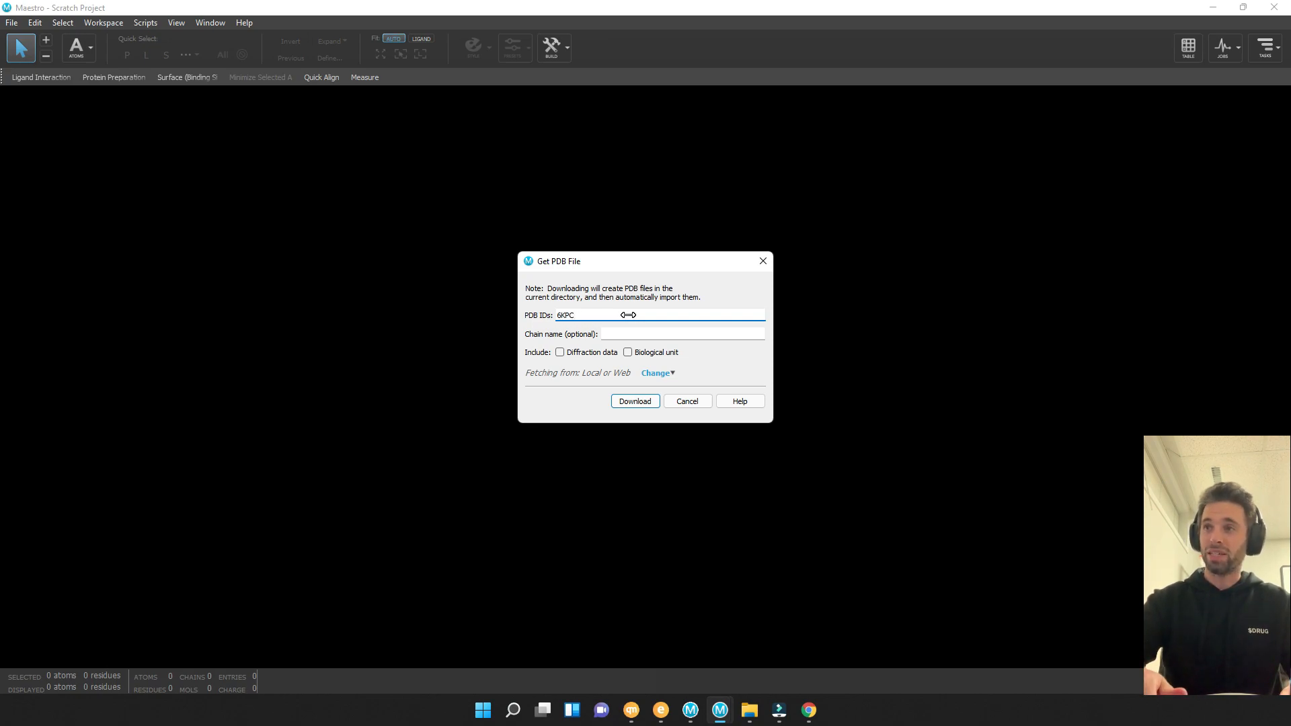
pyautogui.press('Return')
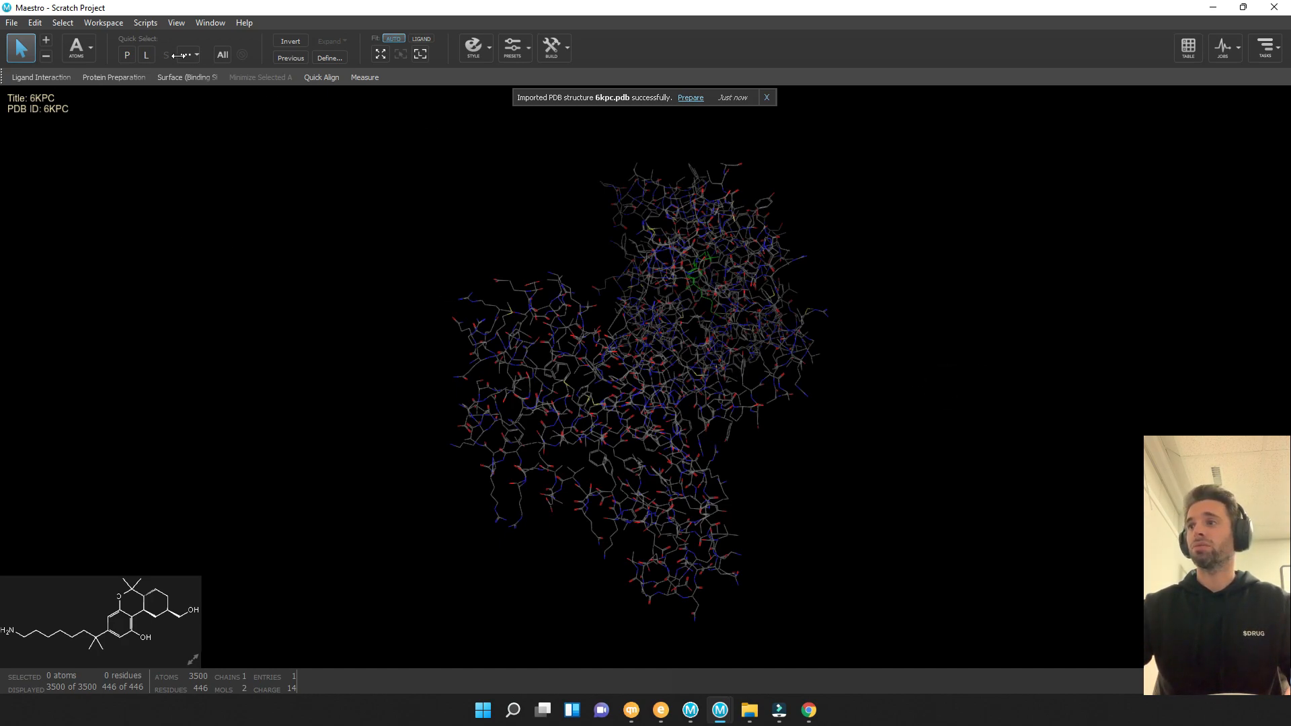
# Download the structure with PDB ID 6KPF into the project and look it over from several angles
pyautogui.click(10, 22)
pyautogui.click(355, 177)
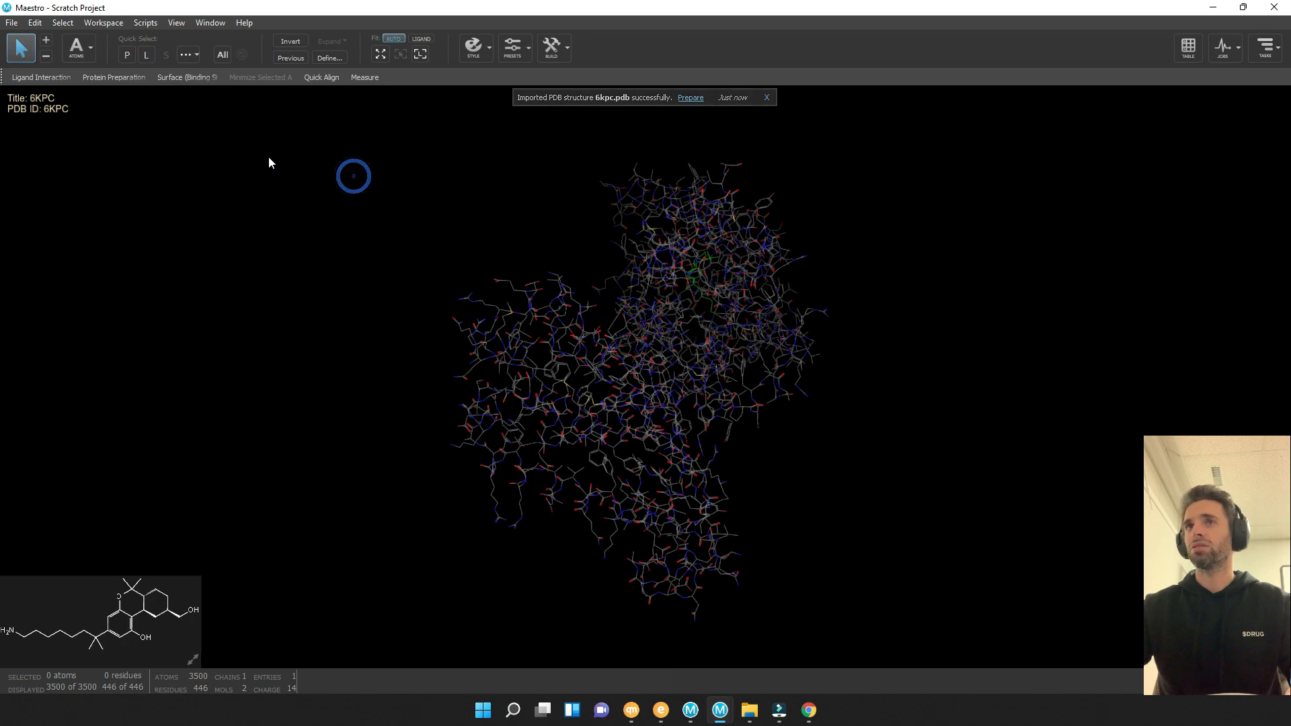
pyautogui.click(12, 22)
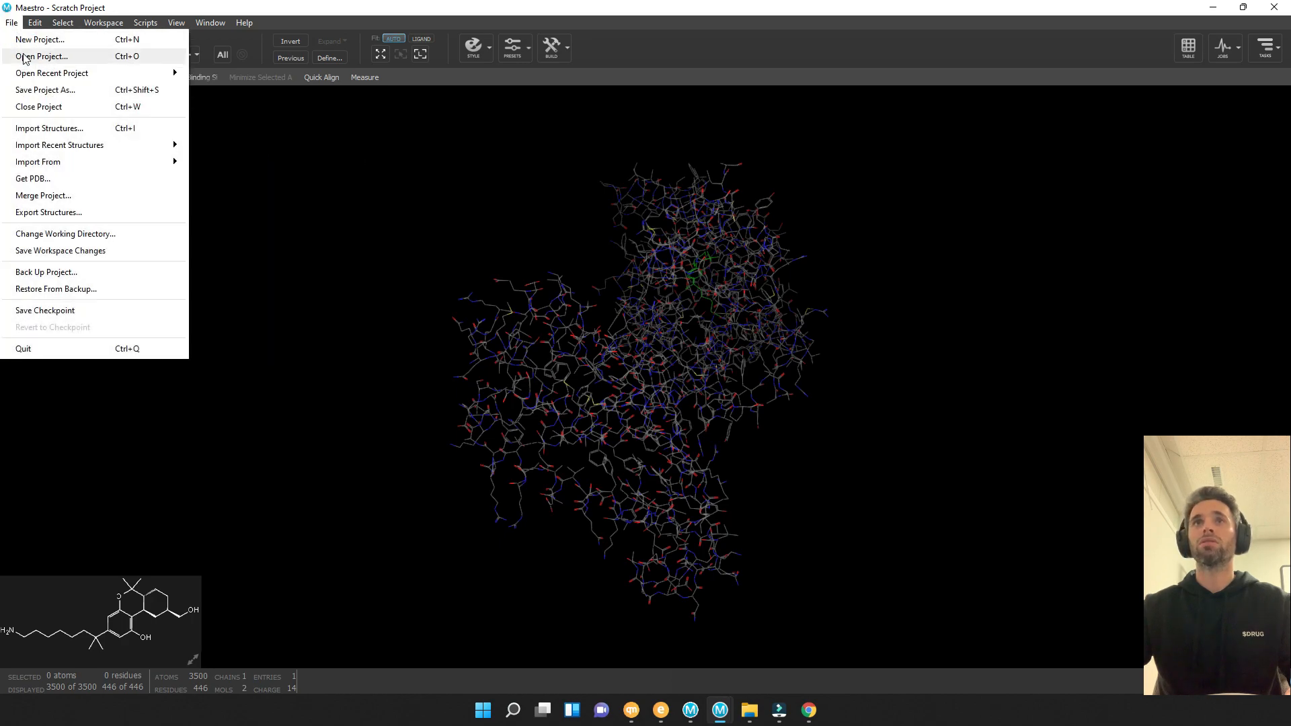
pyautogui.click(72, 178)
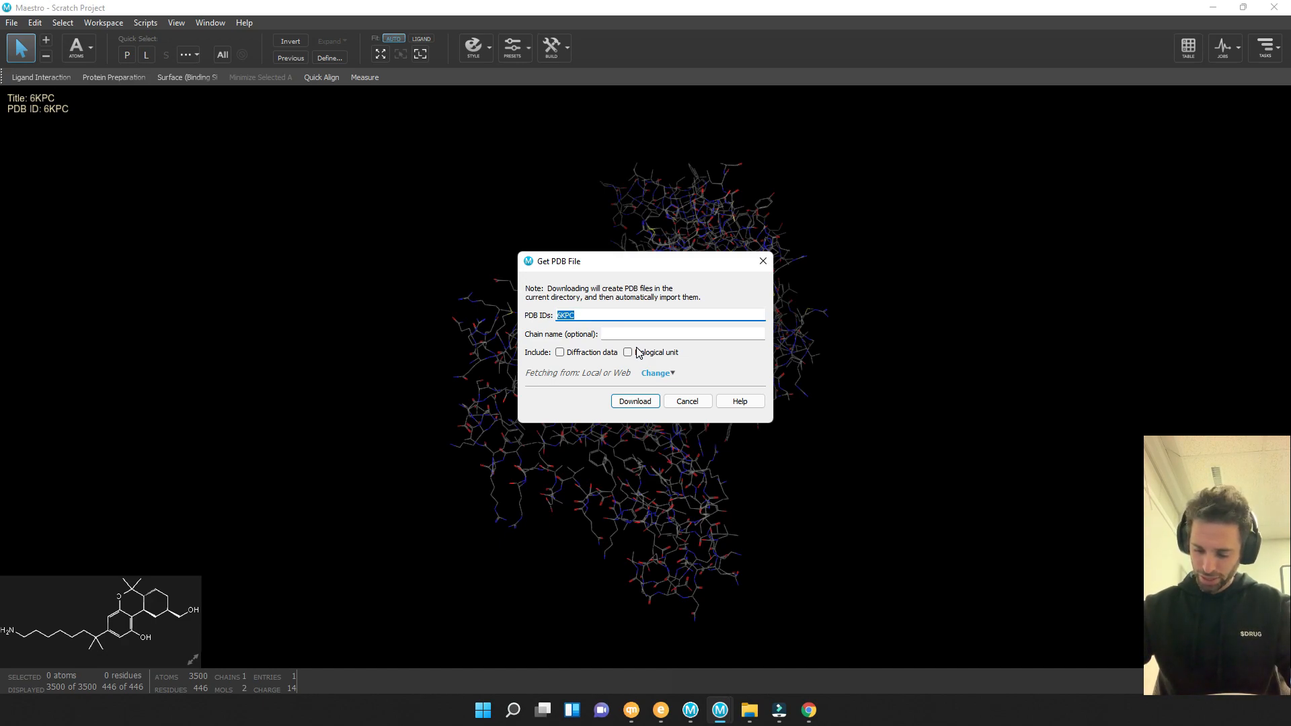
pyautogui.write('6KPF')
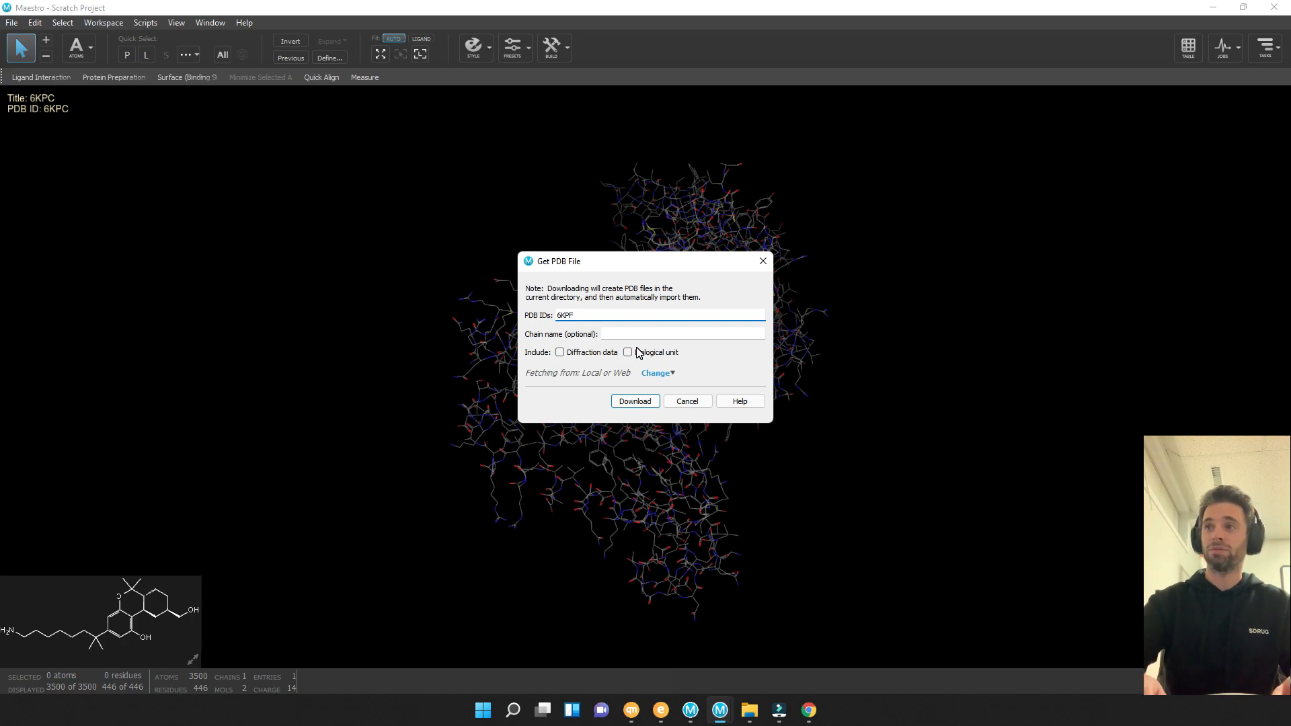
pyautogui.press('Return')
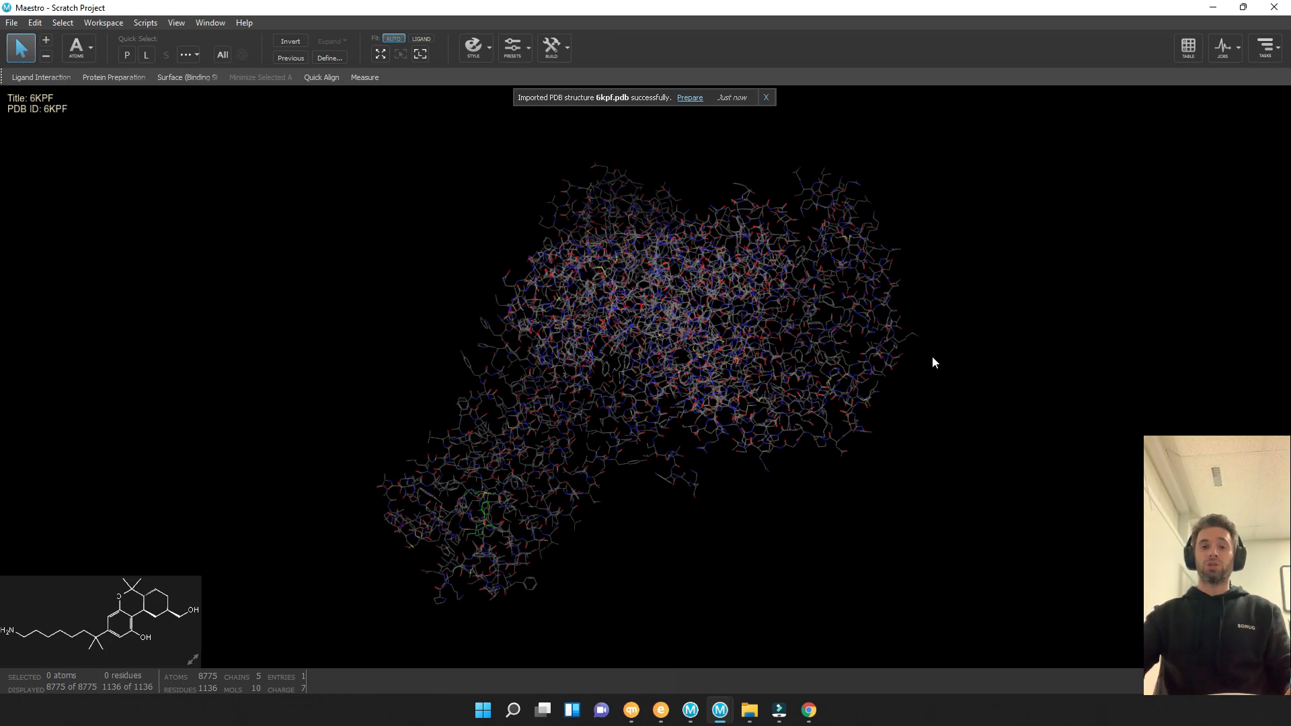
pyautogui.moveTo(977, 386); pyautogui.dragTo(950, 346, button='middle')
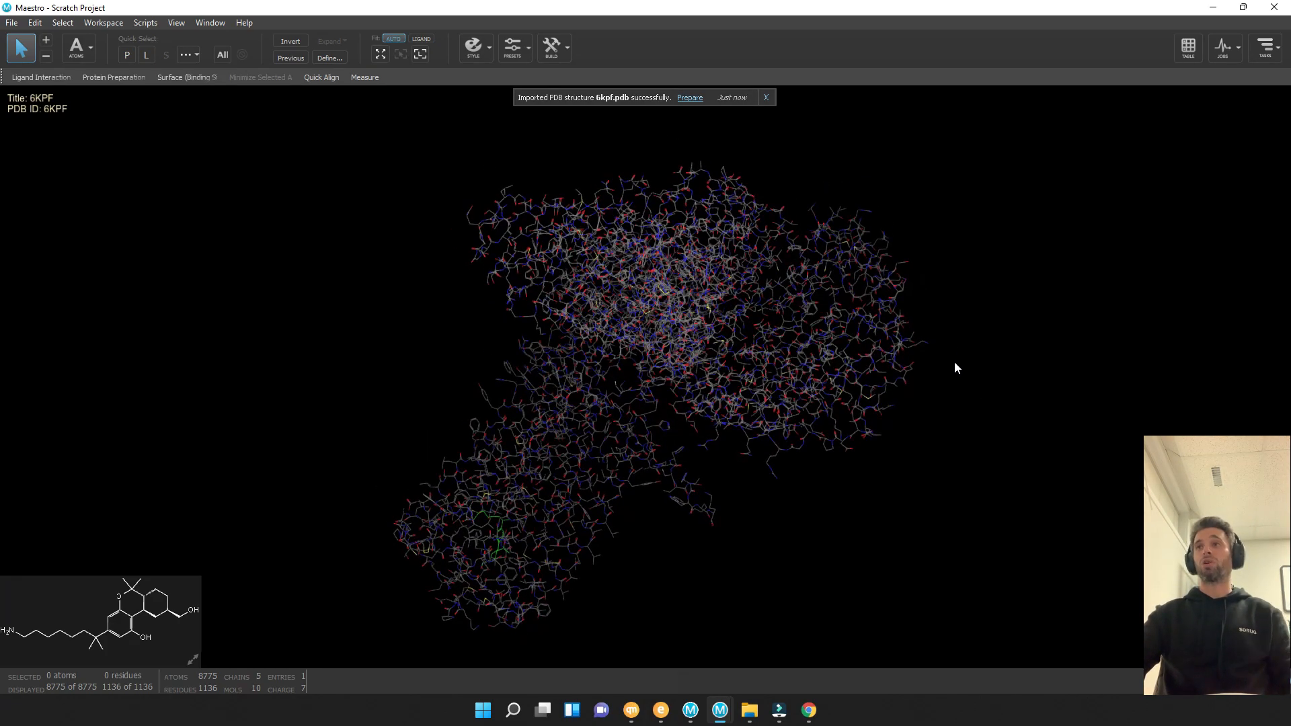
pyautogui.moveTo(1006, 411); pyautogui.dragTo(1001, 473, button='middle')
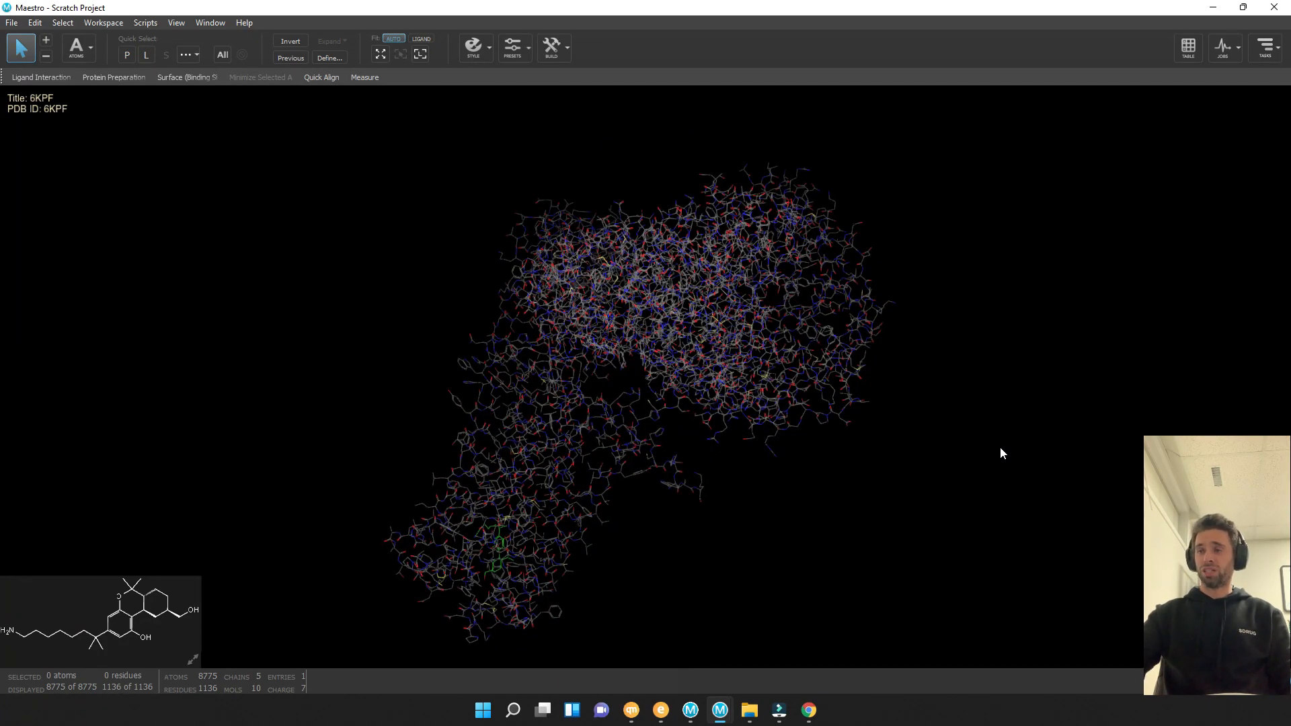
pyautogui.moveTo(994, 466); pyautogui.dragTo(919, 366, button='middle')
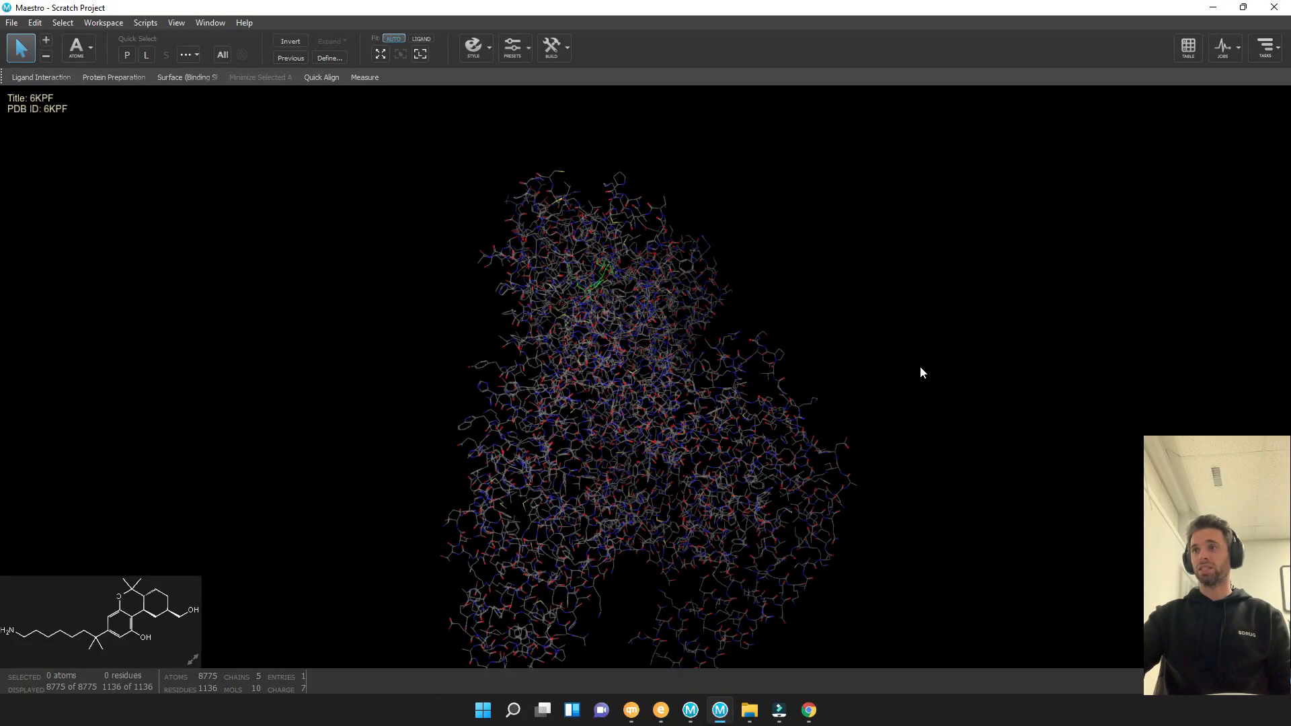
# Open the Project Table and shrink its window into a corner so the 3D structure stays in view
pyautogui.click(1189, 47)
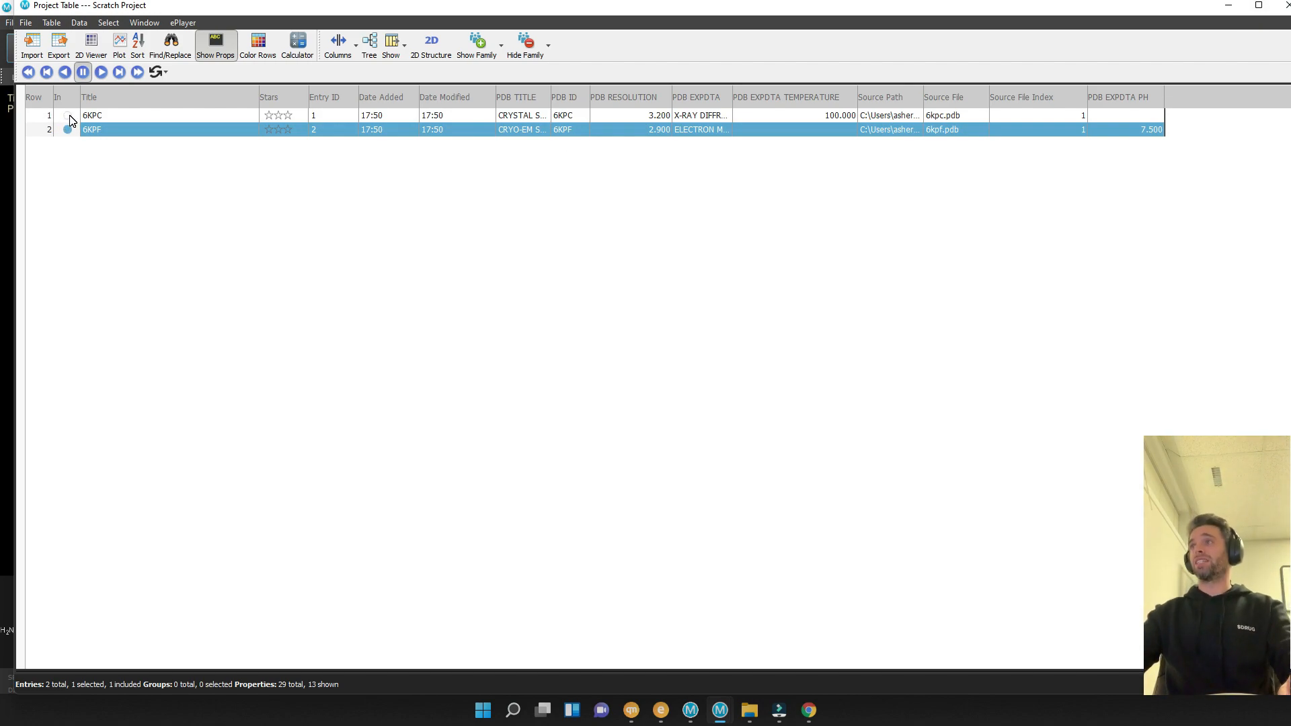
pyautogui.click(1259, 6)
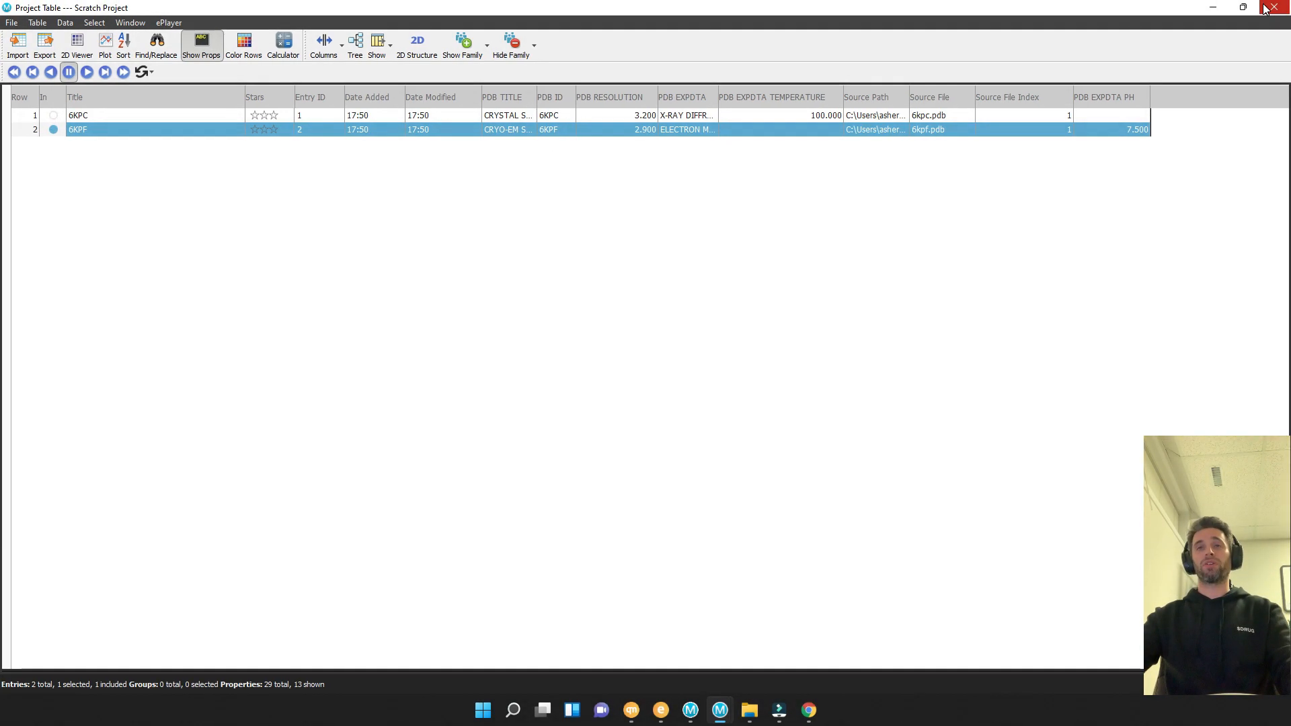
pyautogui.click(1251, 11)
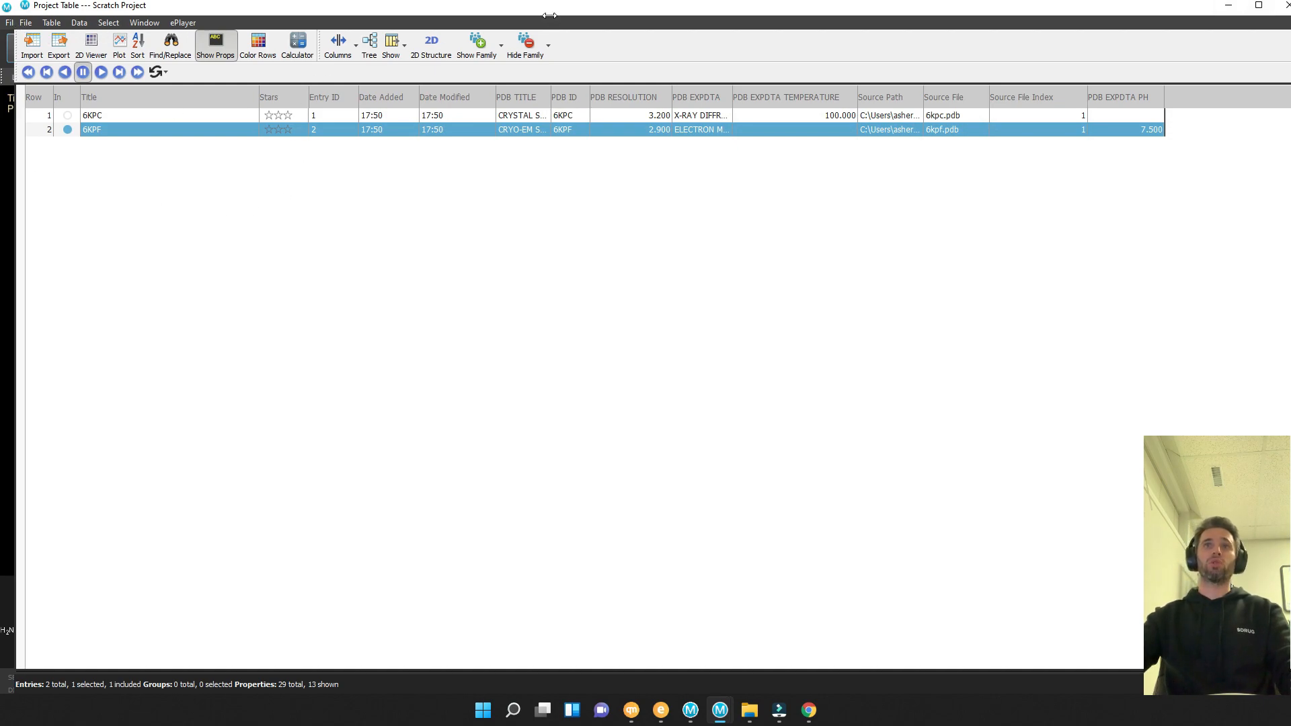
pyautogui.moveTo(549, 14); pyautogui.dragTo(564, 59)
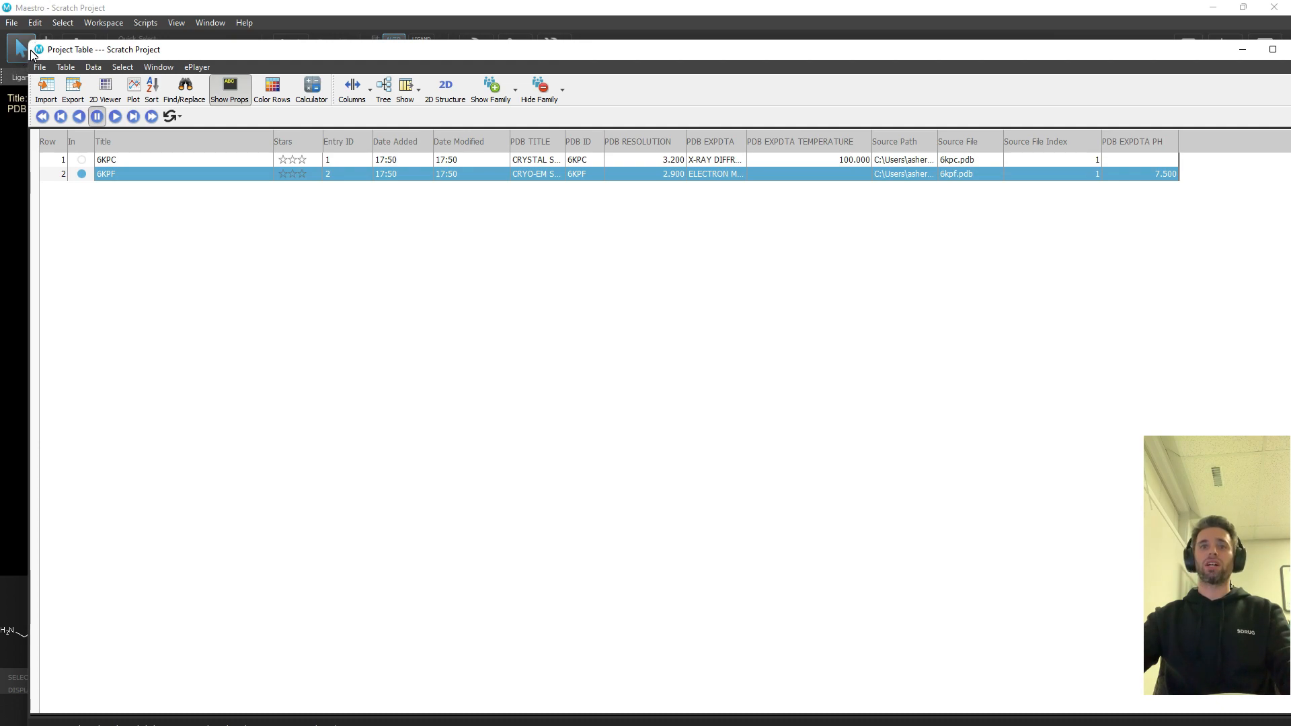
pyautogui.moveTo(28, 41); pyautogui.dragTo(1000, 314)
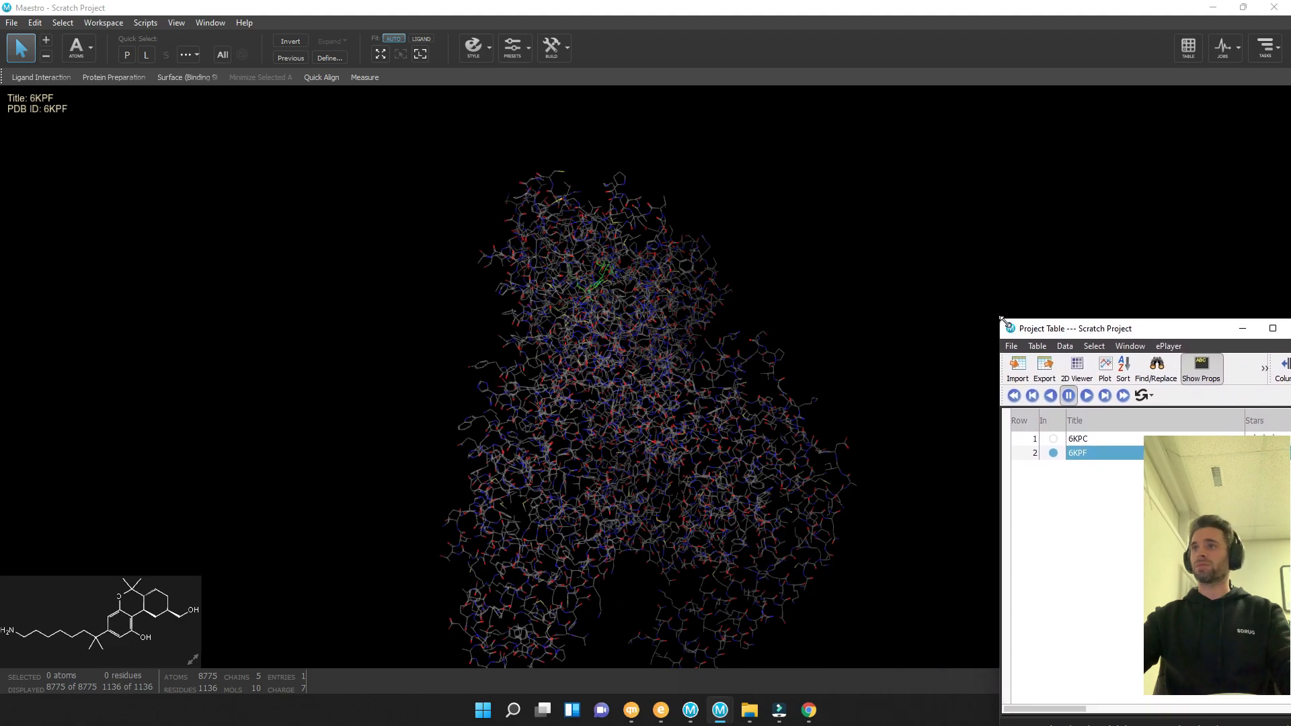
# Move the Project Table beside the structure and display 6KPC alone, 6KPF alone, and both together to compare them
pyautogui.moveTo(1100, 330); pyautogui.dragTo(1030, 199)
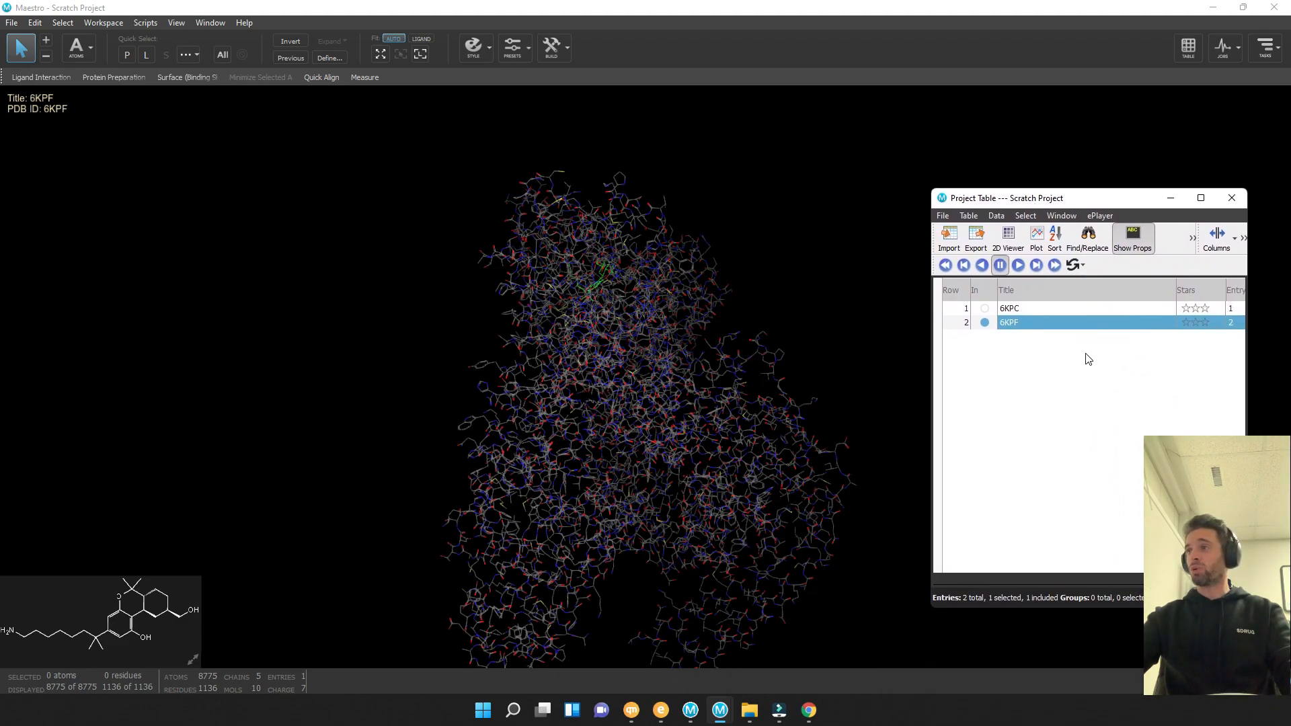
pyautogui.click(984, 308)
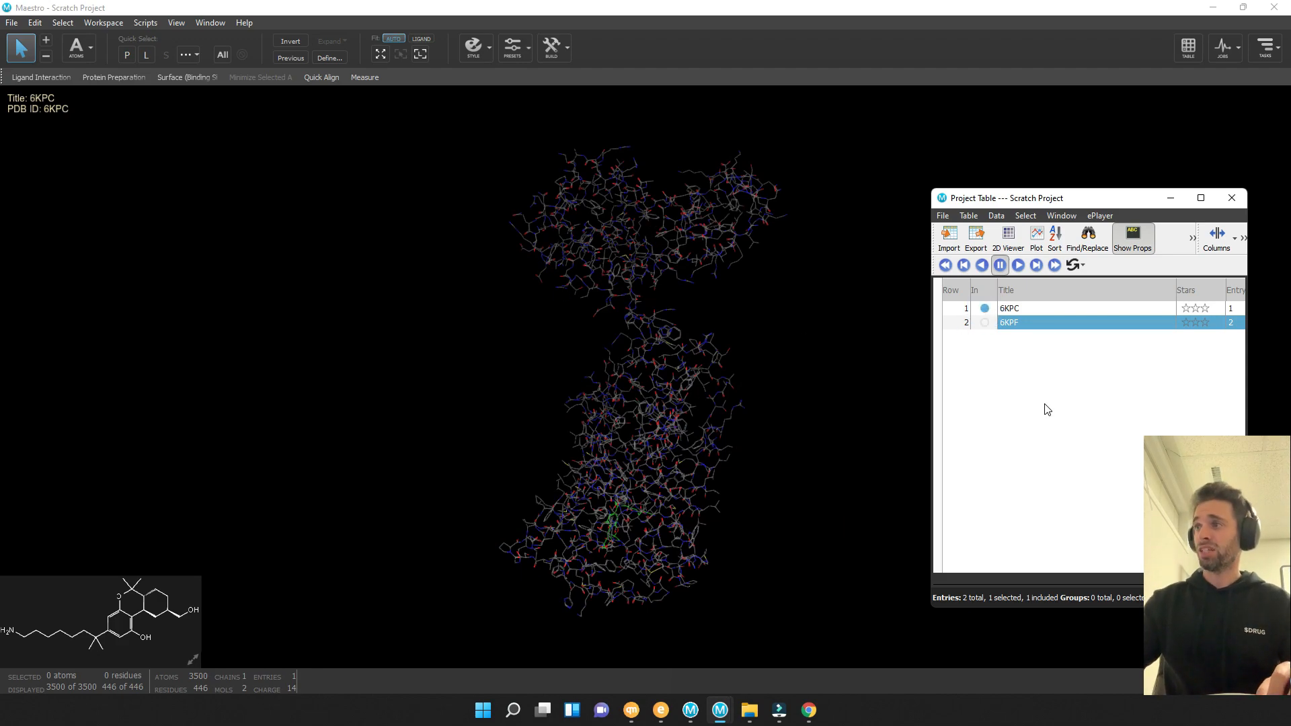
pyautogui.click(984, 322)
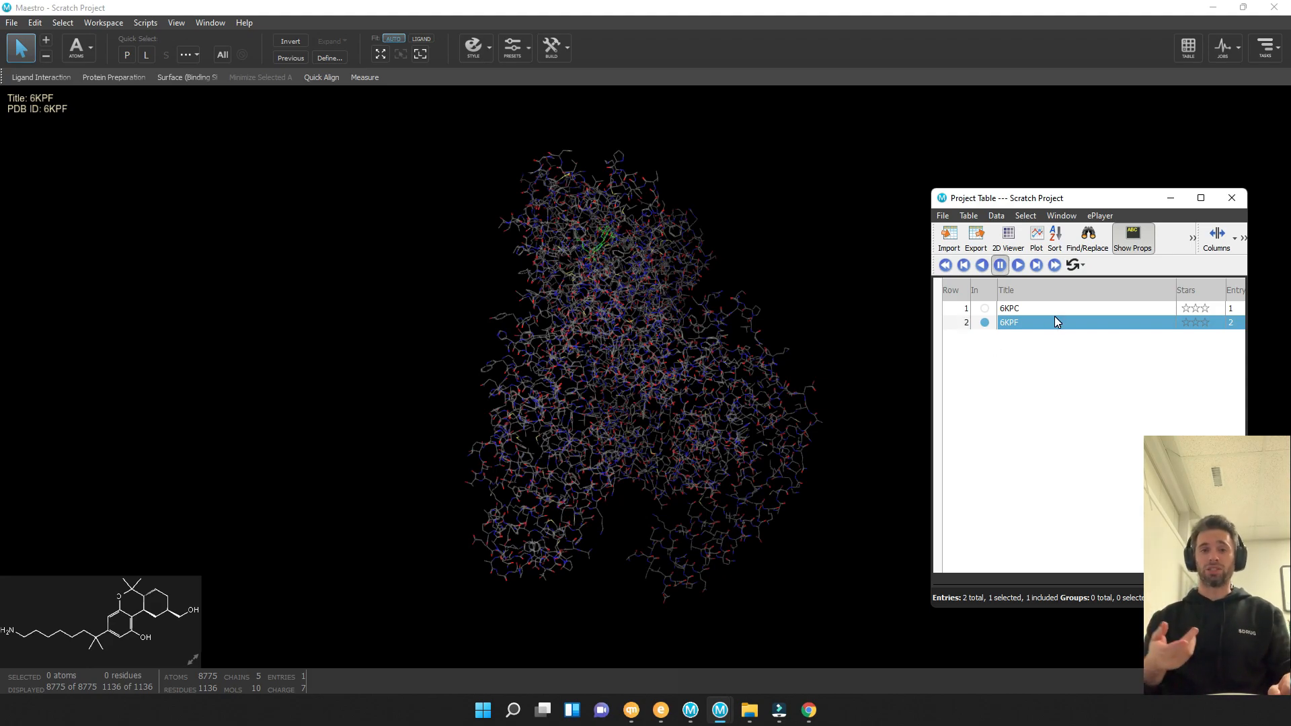
pyautogui.keyDown('ctrl'); pyautogui.click(982, 308); pyautogui.keyUp('ctrl')
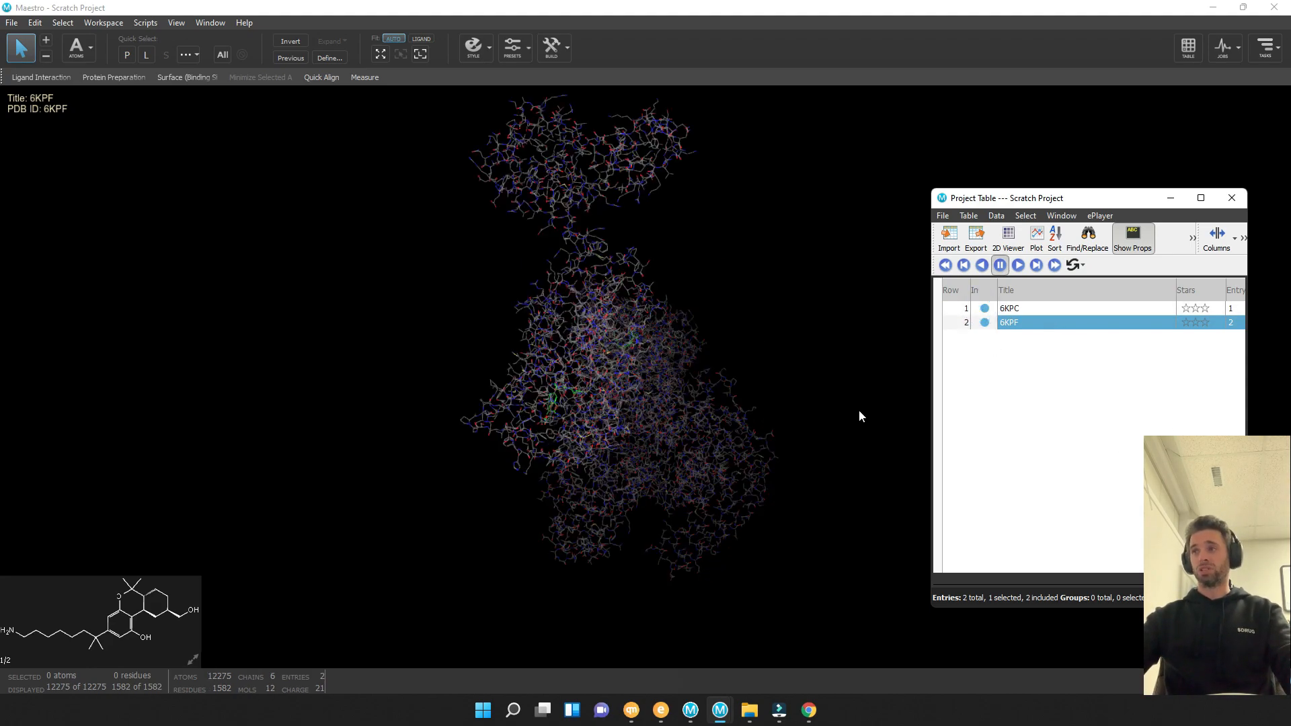
pyautogui.moveTo(812, 383); pyautogui.dragTo(995, 270, button='middle')
# Include only 6KPC in the workspace, select its entry, and minimize the Project Table
pyautogui.click(1191, 49)
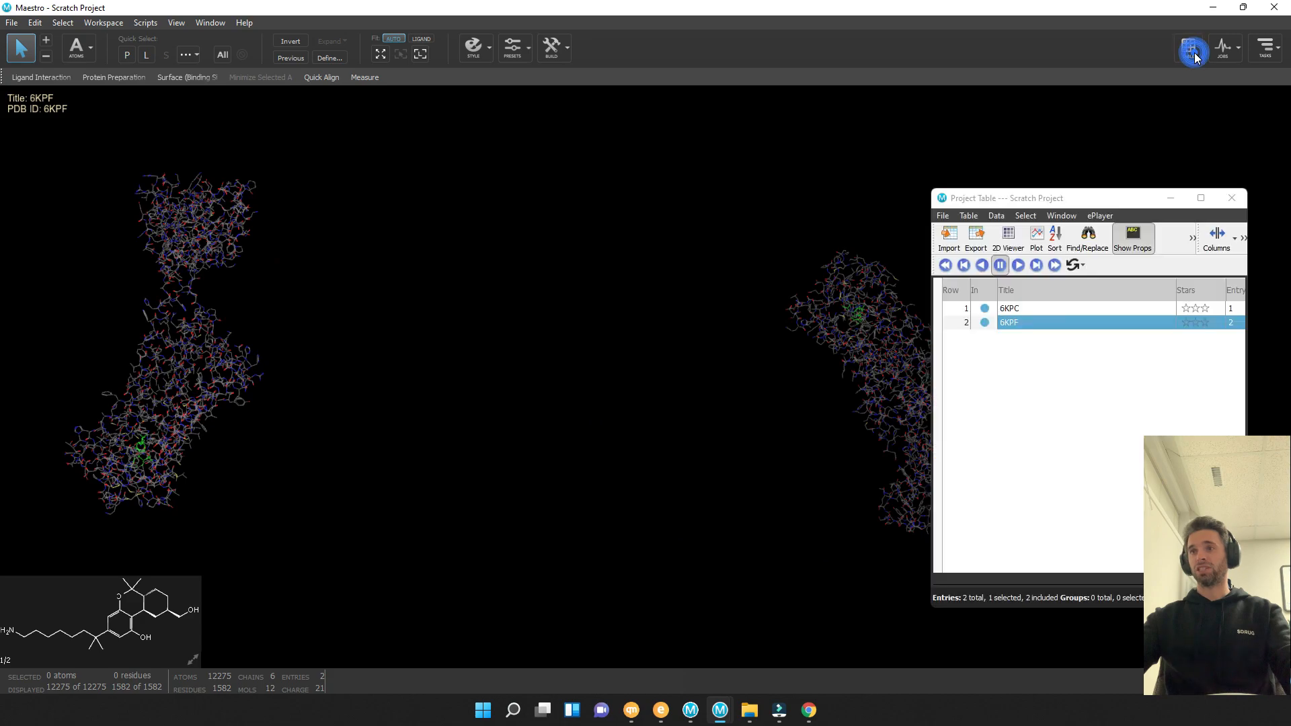
pyautogui.click(984, 308)
pyautogui.click(1061, 308)
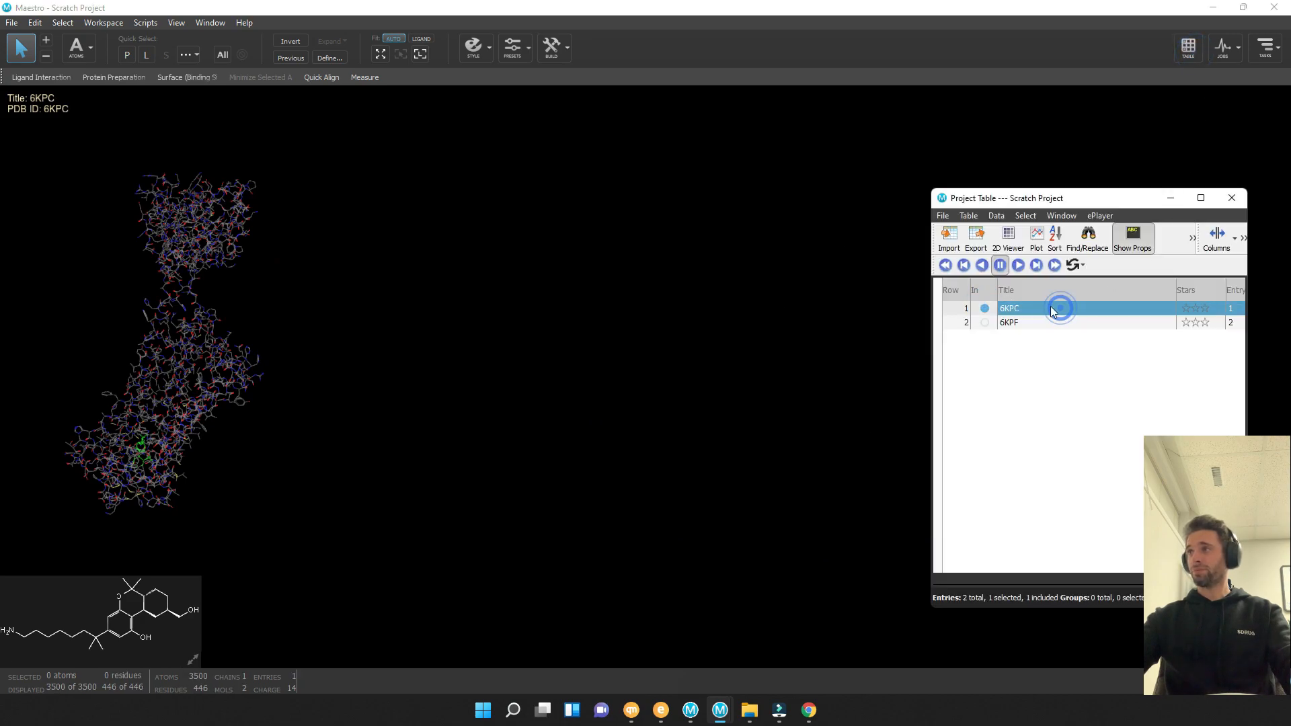
pyautogui.click(1168, 201)
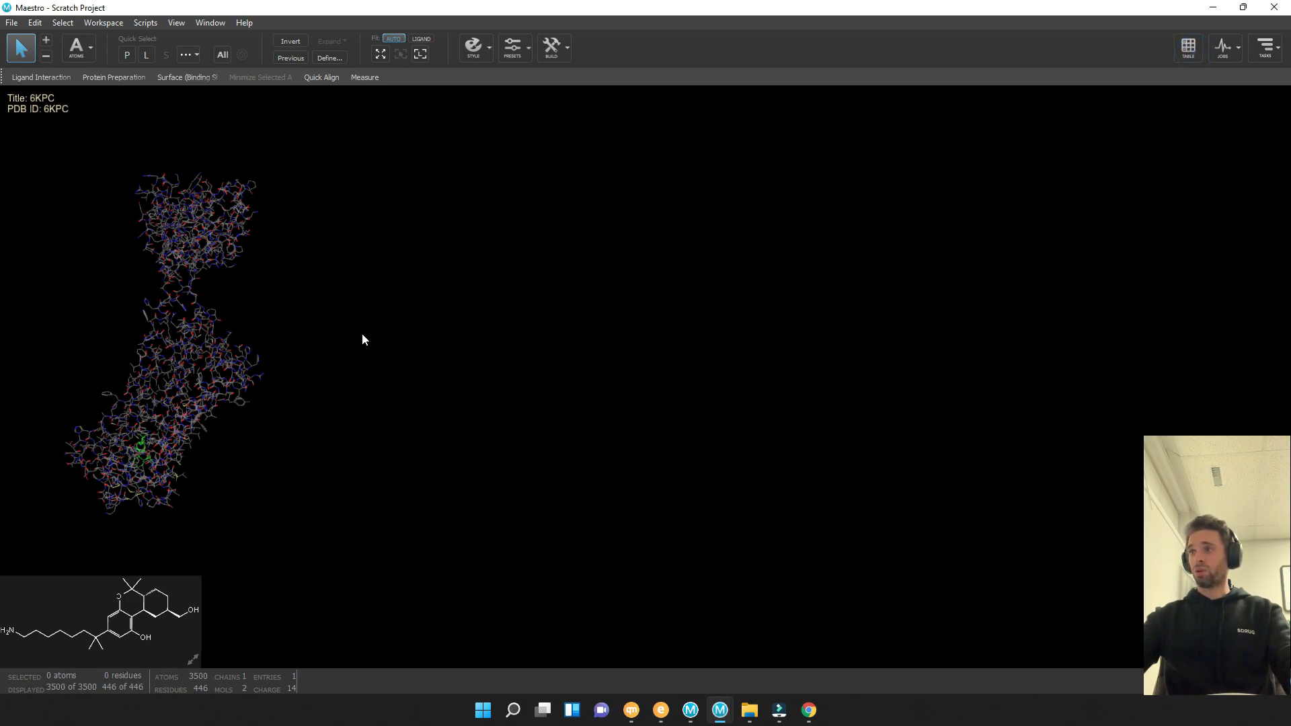
# Centre 6KPC in the workspace and add ribbons to the whole protein
pyautogui.moveTo(363, 337); pyautogui.dragTo(693, 335, button='right')
pyautogui.moveTo(693, 334); pyautogui.dragTo(495, 442, button='middle')
pyautogui.moveTo(1192, 299); pyautogui.dragTo(615, 425, button='right')
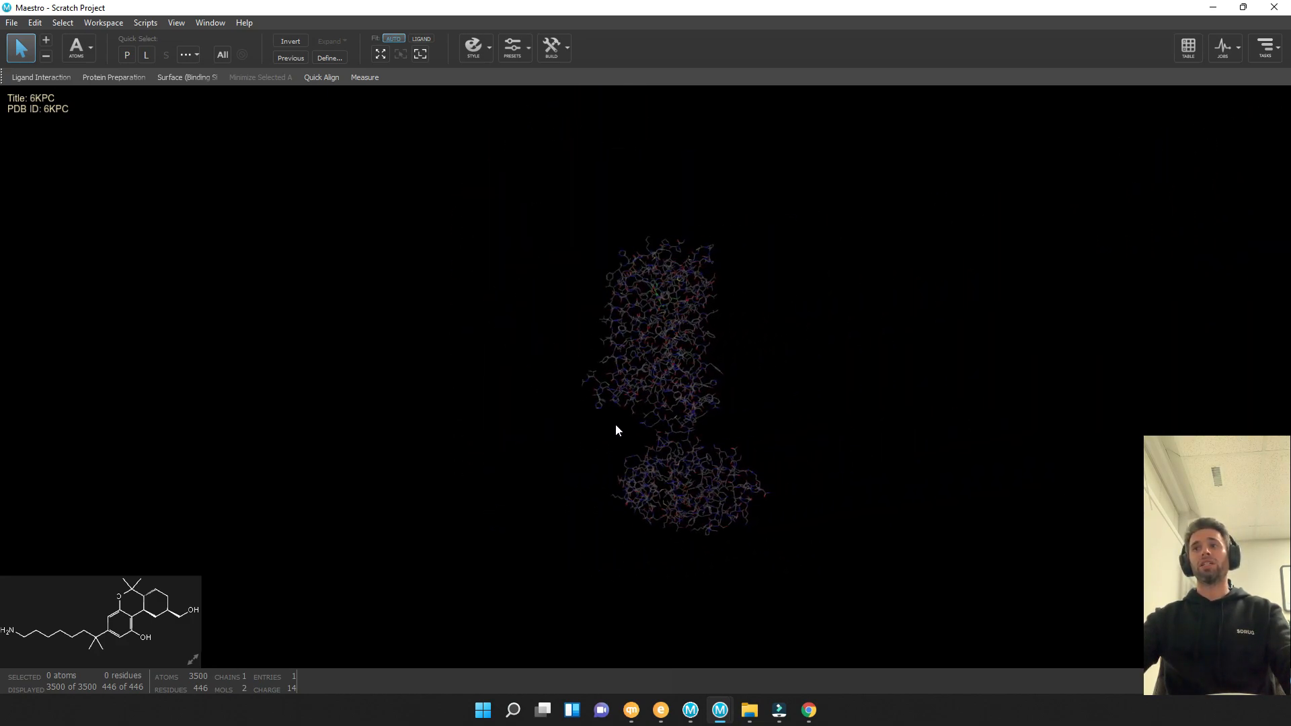
pyautogui.scroll(6, 703, 402)
pyautogui.moveTo(851, 424); pyautogui.dragTo(904, 416, button='middle')
pyautogui.moveTo(949, 305); pyautogui.dragTo(823, 379, button='right')
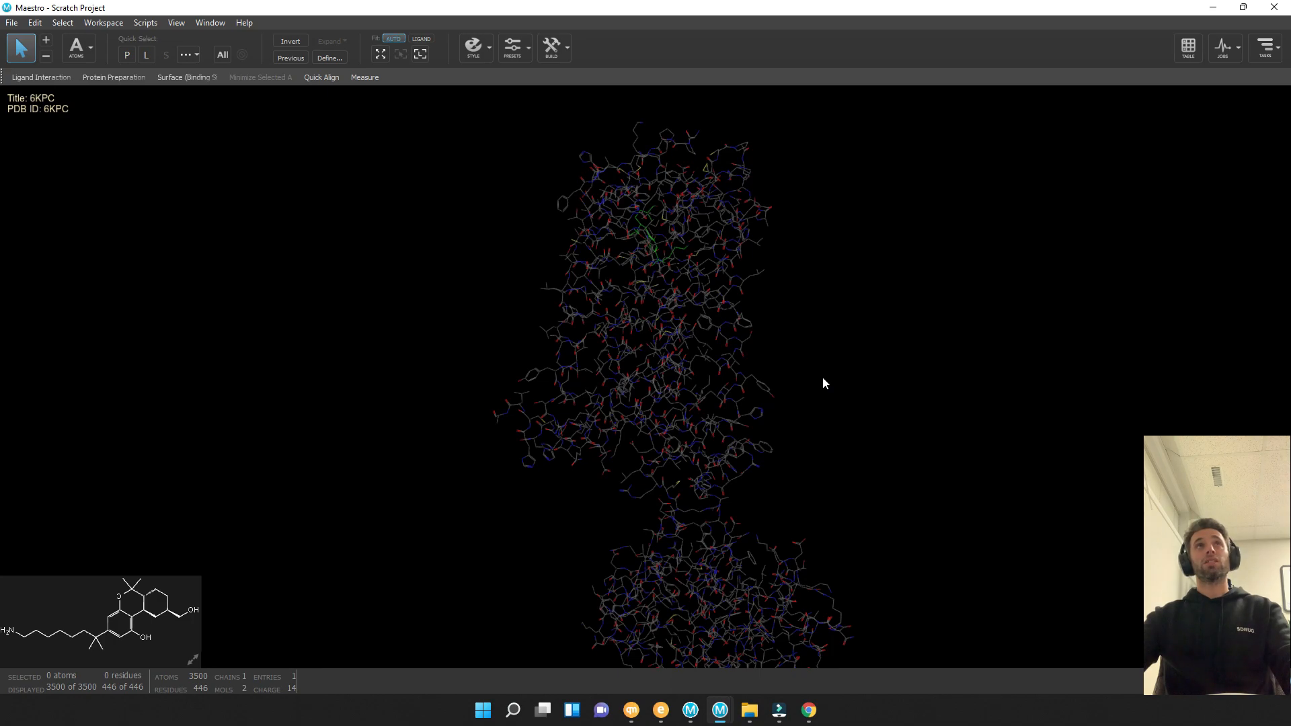
pyautogui.click(485, 51)
pyautogui.click(504, 180)
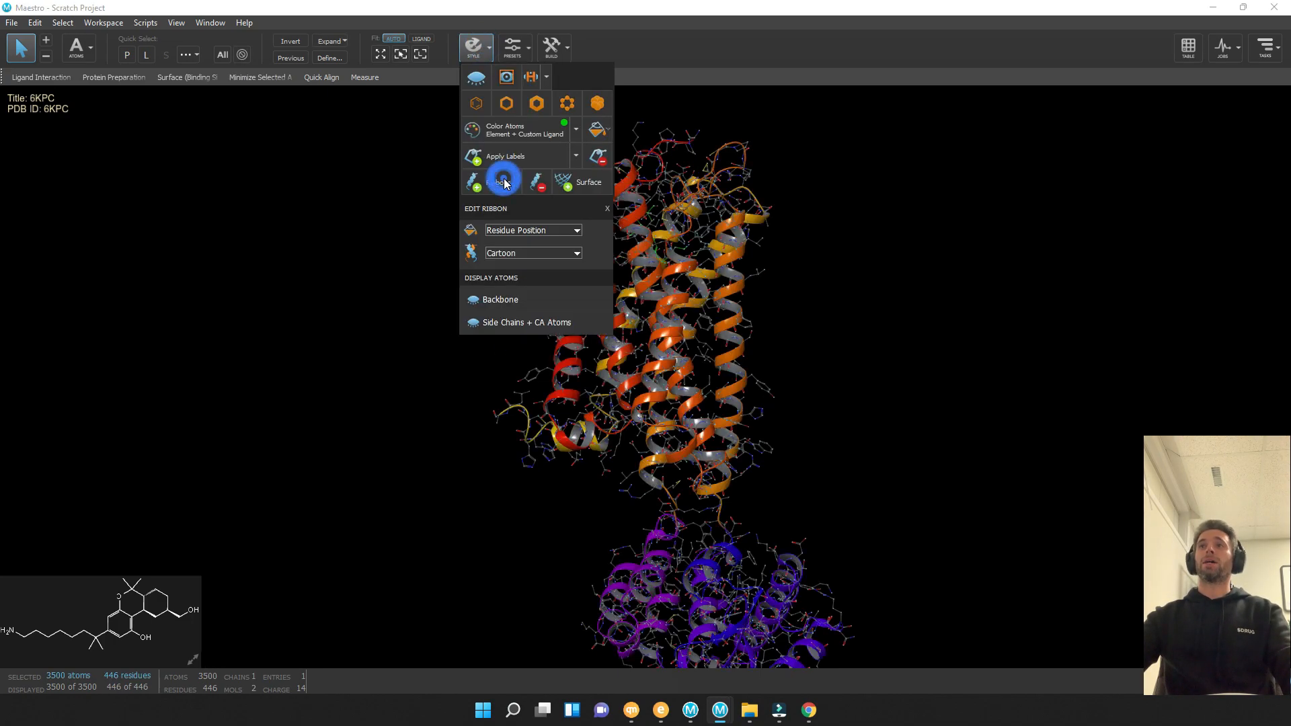
pyautogui.click(955, 308)
# Examine the red-to-yellow transmembrane helices of 6KPC from several angles and distances
pyautogui.moveTo(955, 309); pyautogui.dragTo(765, 347, button='middle')
pyautogui.scroll(-6, 657, 338)
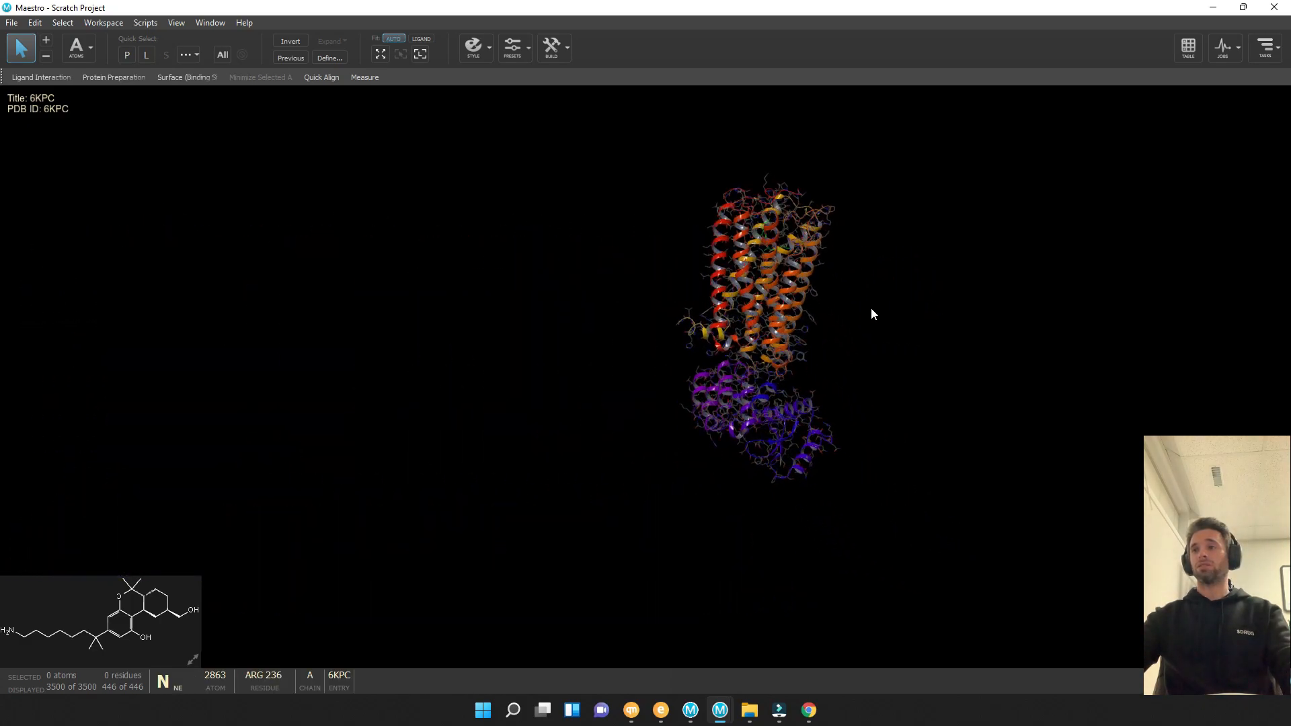
pyautogui.moveTo(870, 308); pyautogui.dragTo(752, 386, button='right')
pyautogui.scroll(5, 757, 381)
pyautogui.moveTo(843, 364); pyautogui.dragTo(800, 377, button='right')
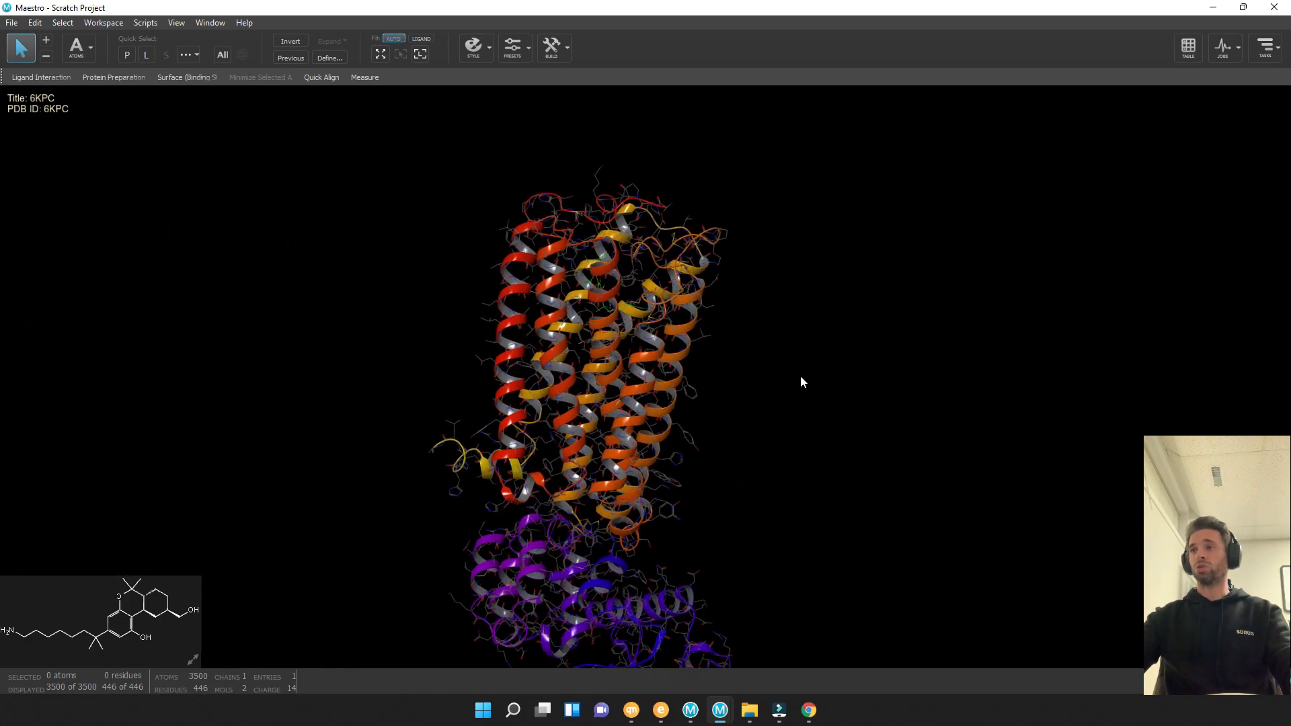
pyautogui.scroll(4, 801, 377)
pyautogui.moveTo(996, 302); pyautogui.dragTo(862, 351, button='right')
pyautogui.moveTo(861, 551); pyautogui.dragTo(837, 367, button='right')
pyautogui.moveTo(564, 322); pyautogui.dragTo(740, 531, button='right')
pyautogui.moveTo(756, 464); pyautogui.dragTo(746, 464, button='right')
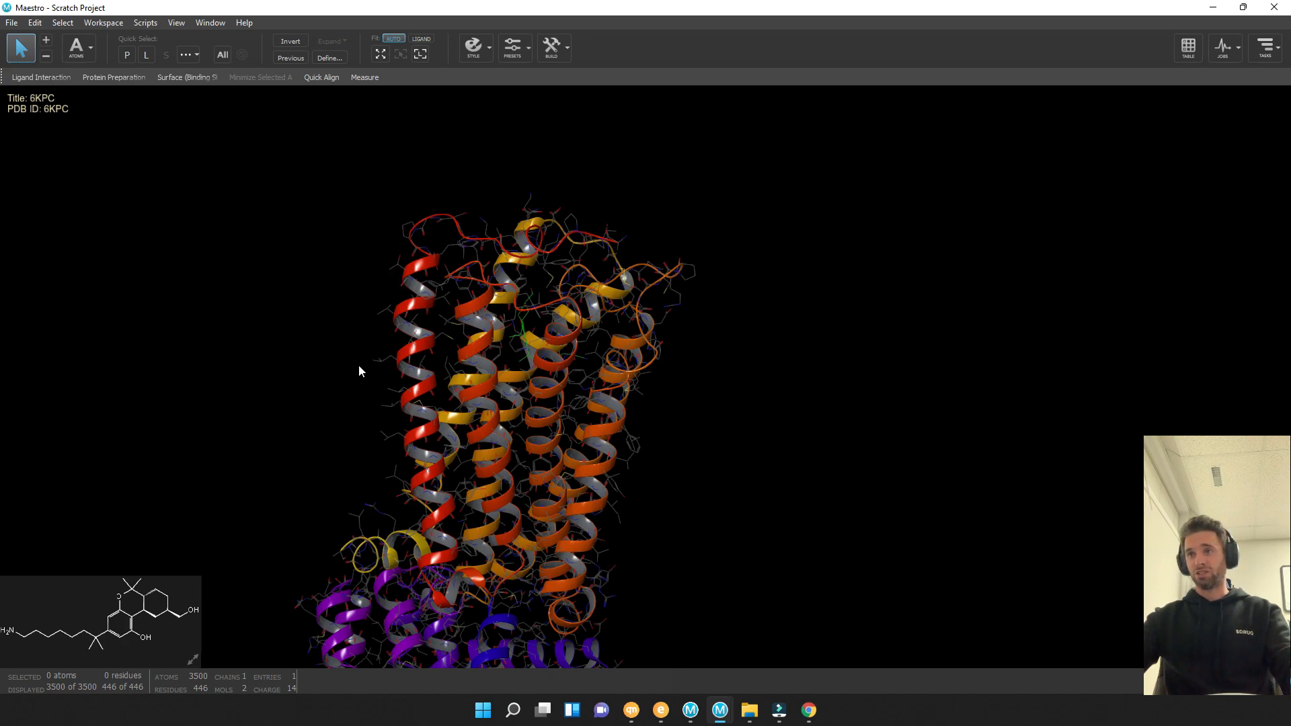
# Inspect the purple and blue domain below the receptor and return to the transmembrane helix bundle
pyautogui.moveTo(761, 541); pyautogui.dragTo(882, 261, button='right')
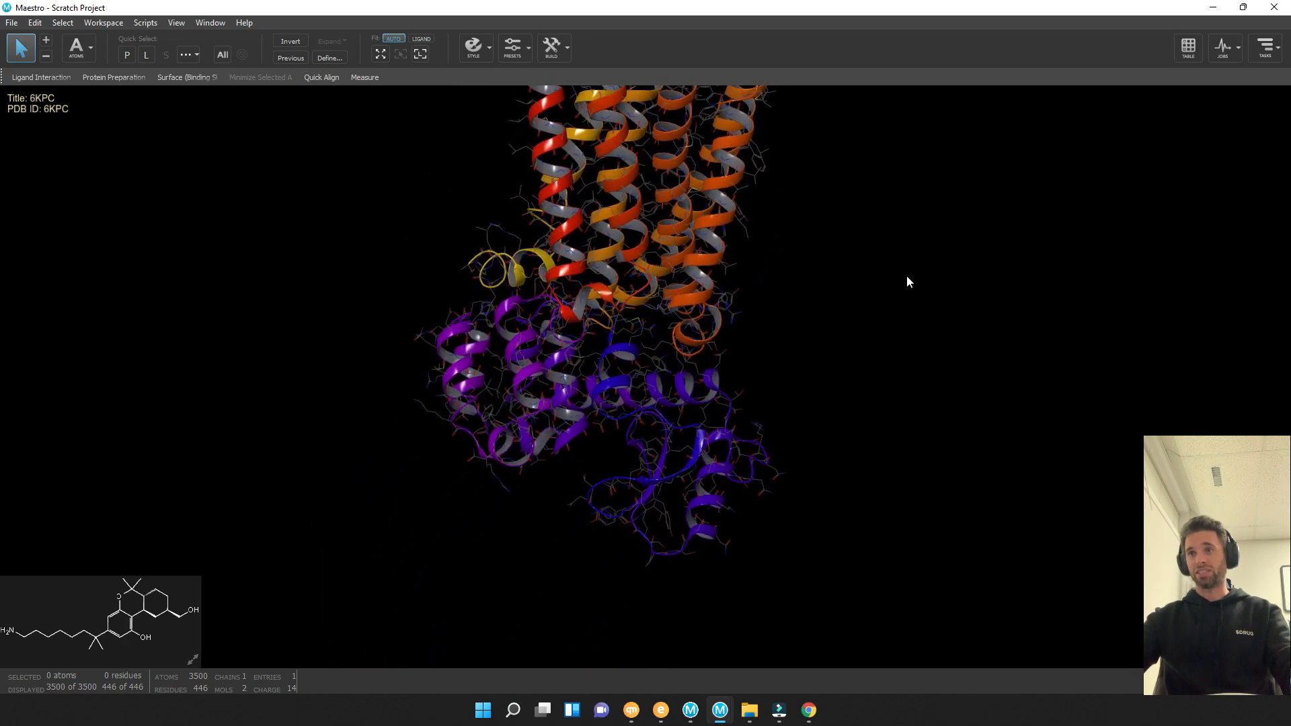
pyautogui.moveTo(742, 503); pyautogui.dragTo(747, 334, button='right')
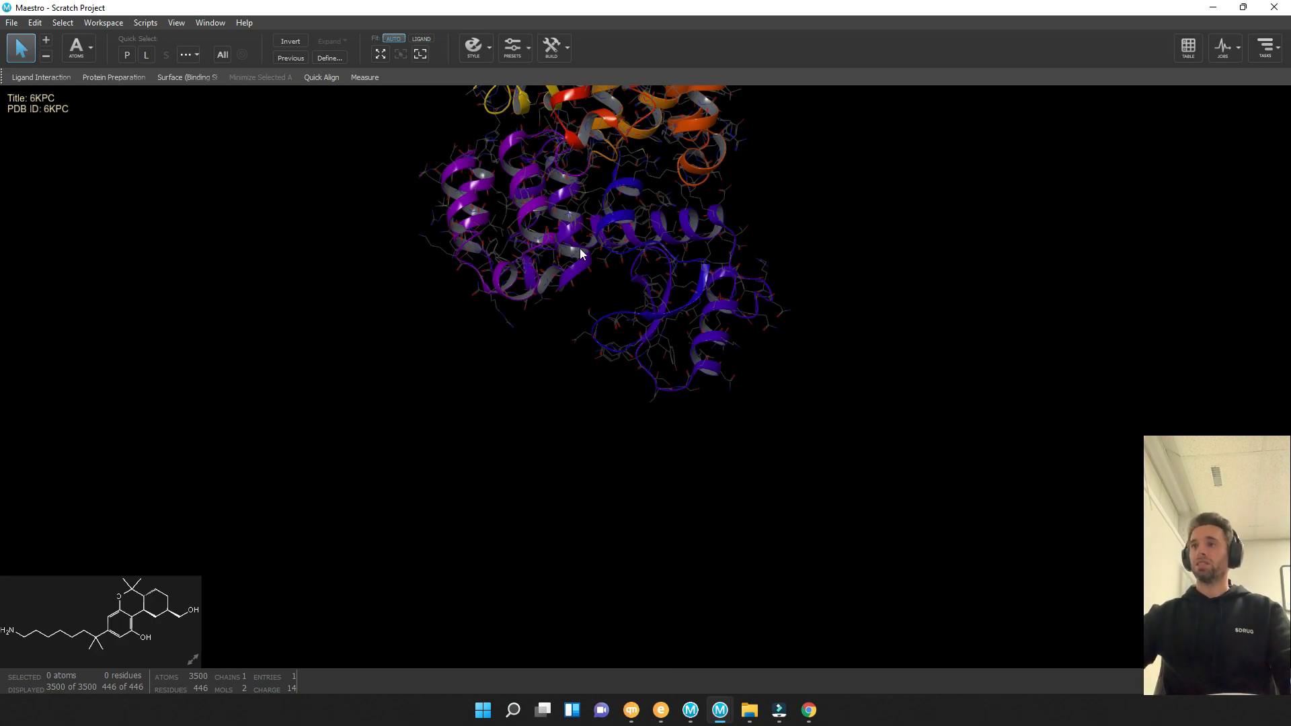
pyautogui.moveTo(1010, 250); pyautogui.dragTo(1032, 430, button='right')
pyautogui.moveTo(951, 343); pyautogui.dragTo(911, 413, button='right')
pyautogui.moveTo(912, 414)
pyautogui.mouseDown(button='middle')
pyautogui.moveTo(925, 380)
pyautogui.moveTo(935, 399)
pyautogui.moveTo(908, 395)
pyautogui.mouseUp(button='middle')
pyautogui.moveTo(918, 312); pyautogui.dragTo(870, 444, button='right')
pyautogui.moveTo(897, 421); pyautogui.dragTo(878, 420, button='middle')
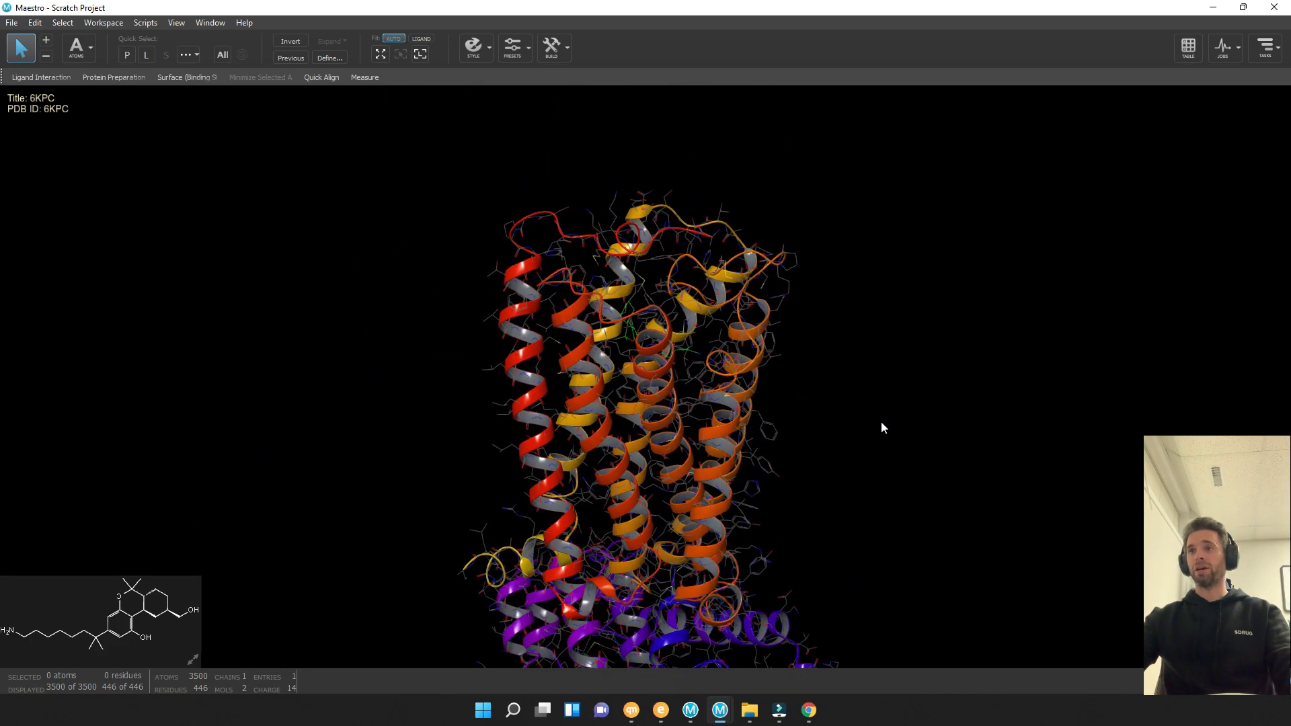
pyautogui.moveTo(881, 423); pyautogui.dragTo(843, 412, button='right')
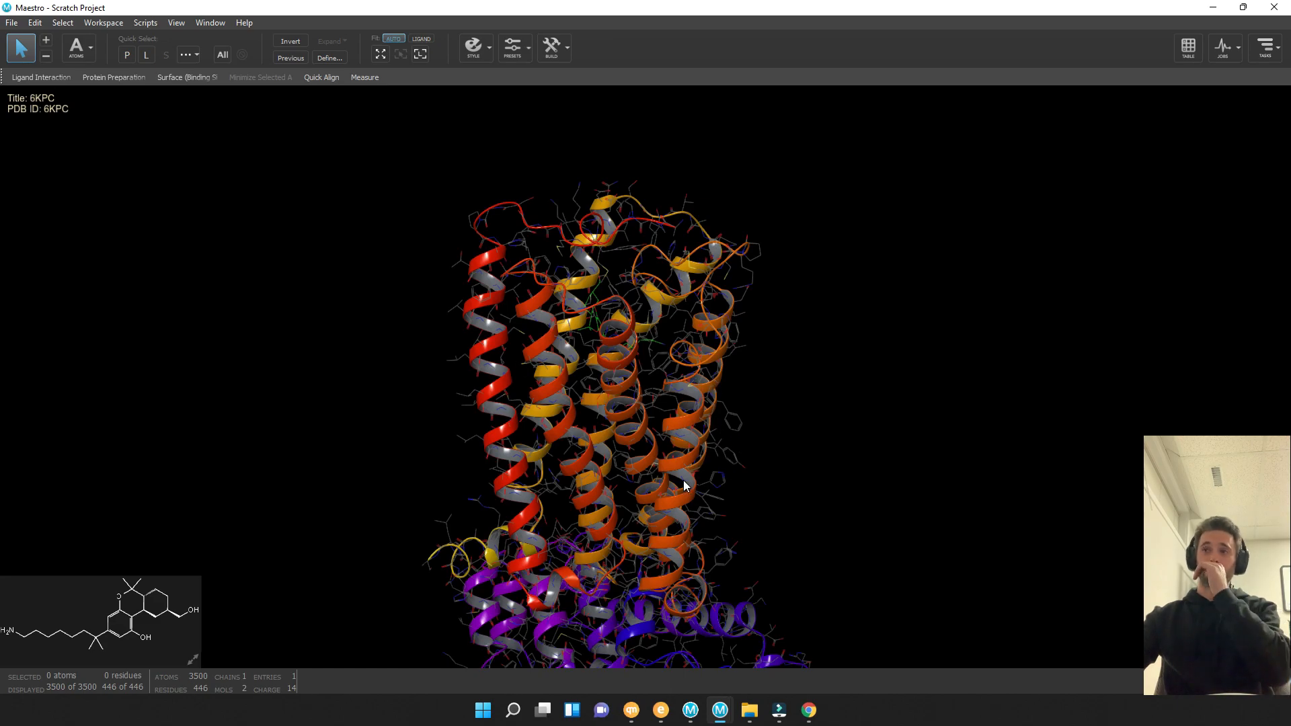
# View the whole 6KPC ribbon model from all sides and take a closer look at its helix bundle
pyautogui.scroll(-5, 632, 479)
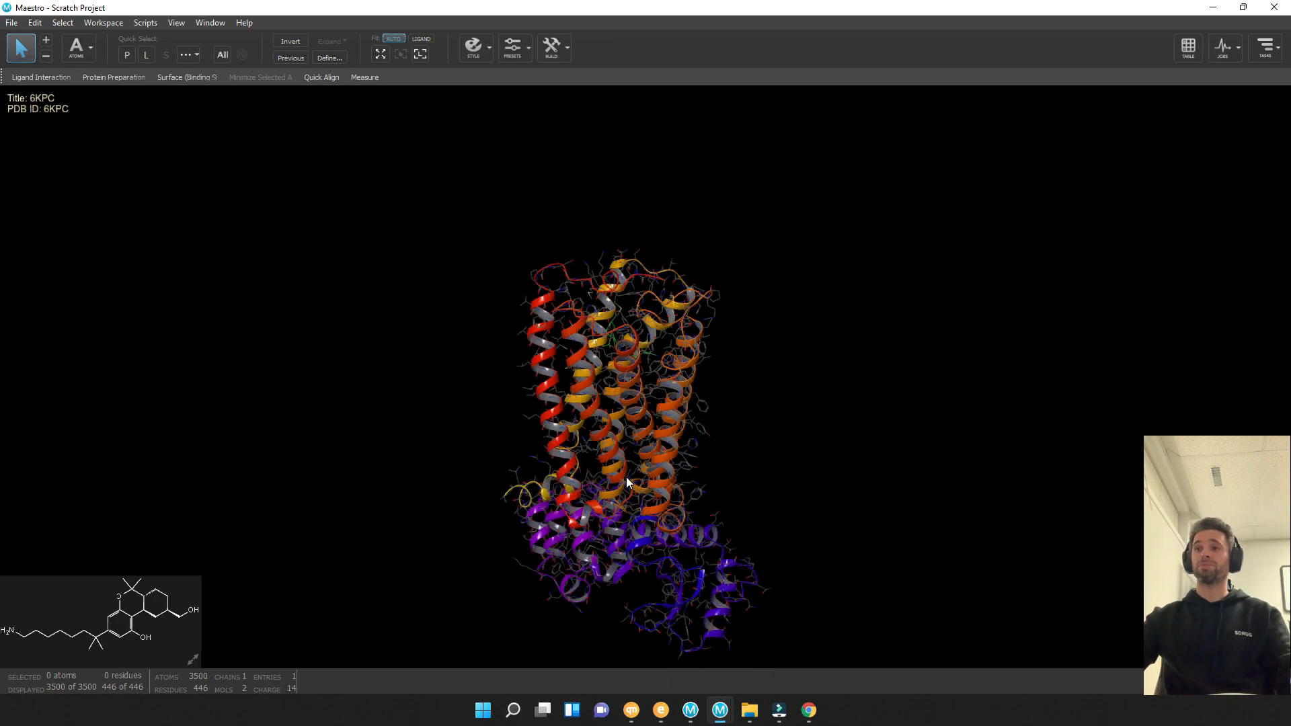
pyautogui.moveTo(583, 500); pyautogui.dragTo(691, 482, button='middle')
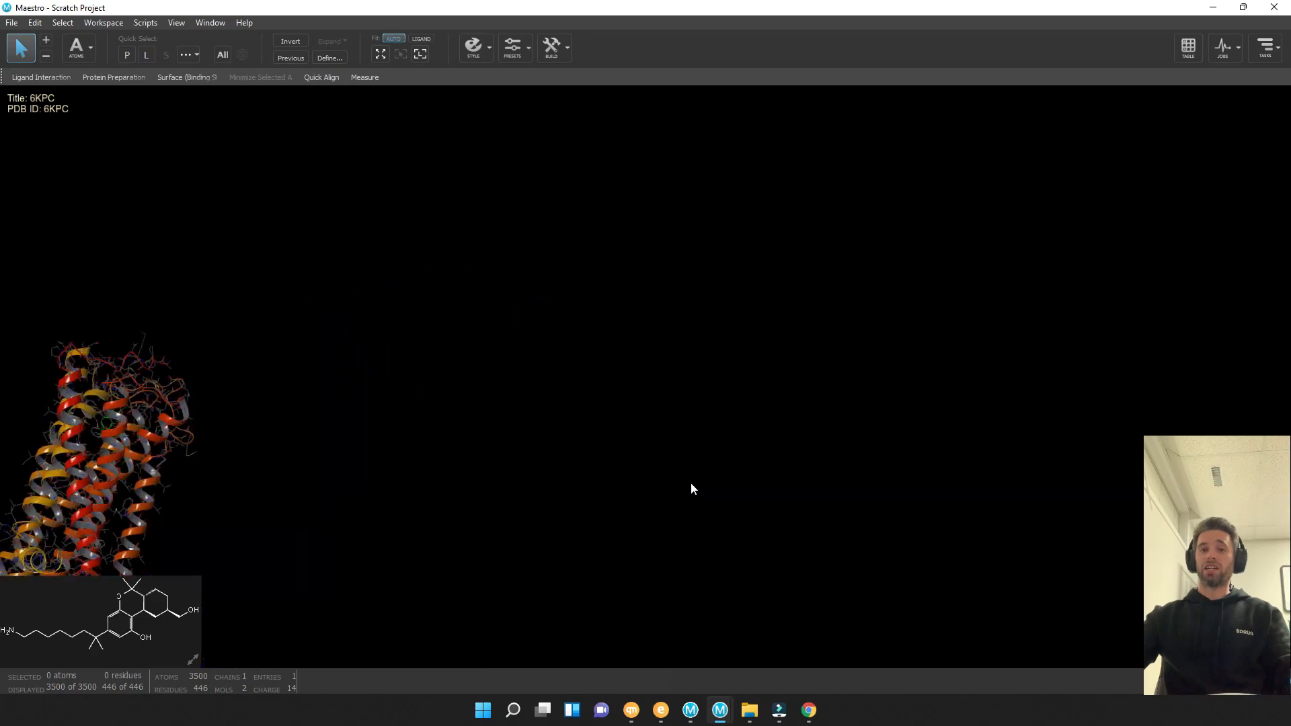
pyautogui.moveTo(404, 457); pyautogui.dragTo(694, 429, button='middle')
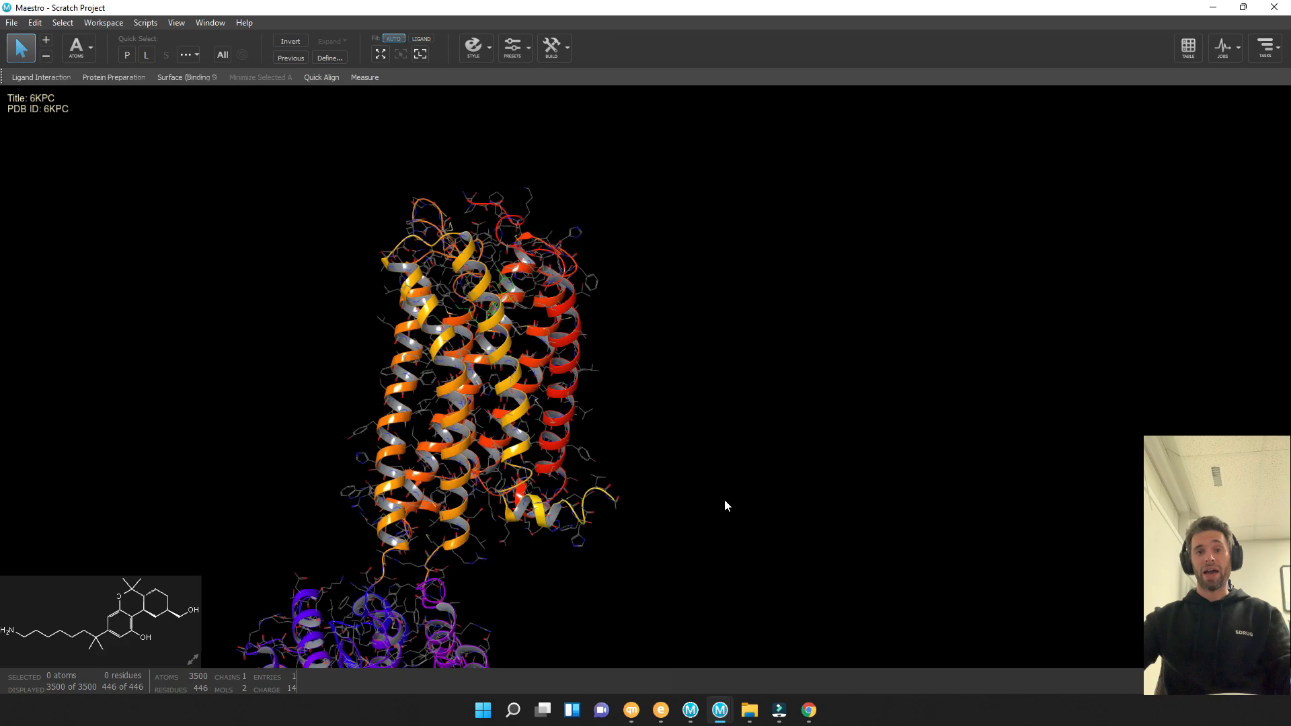
pyautogui.moveTo(726, 499); pyautogui.dragTo(538, 478, button='middle')
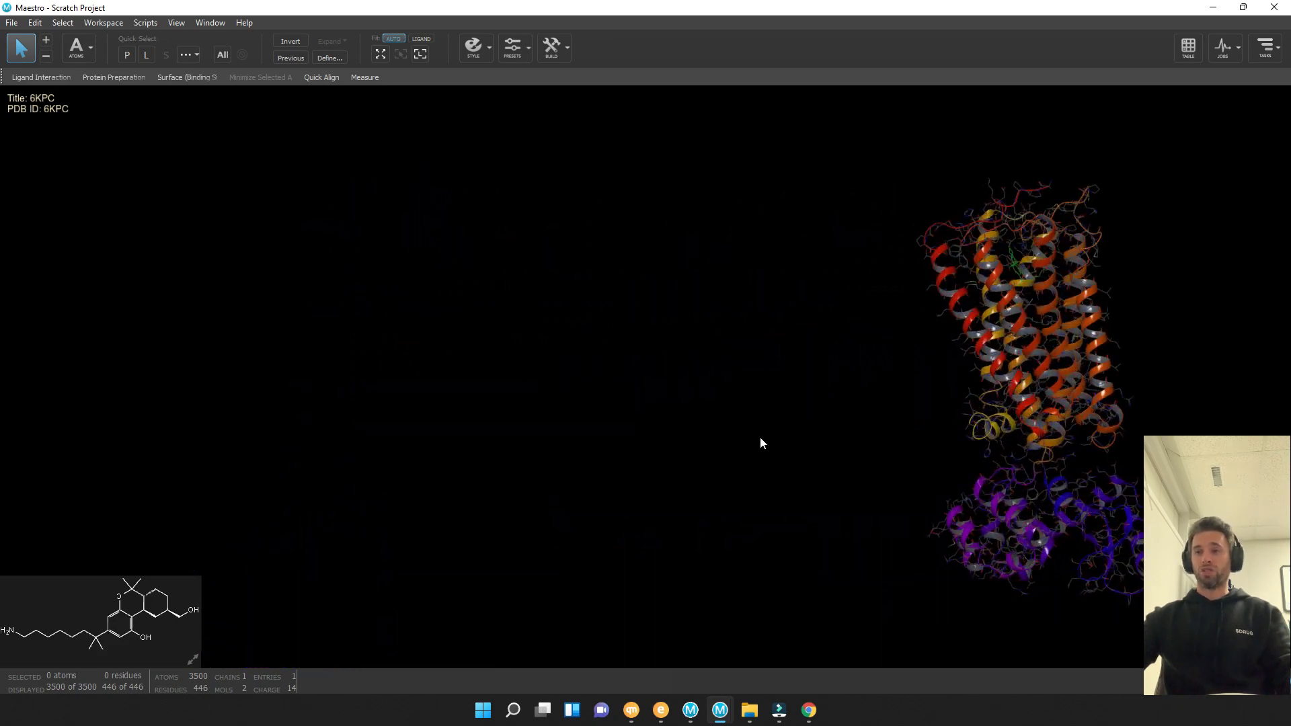
pyautogui.moveTo(762, 442); pyautogui.dragTo(829, 403, button='middle')
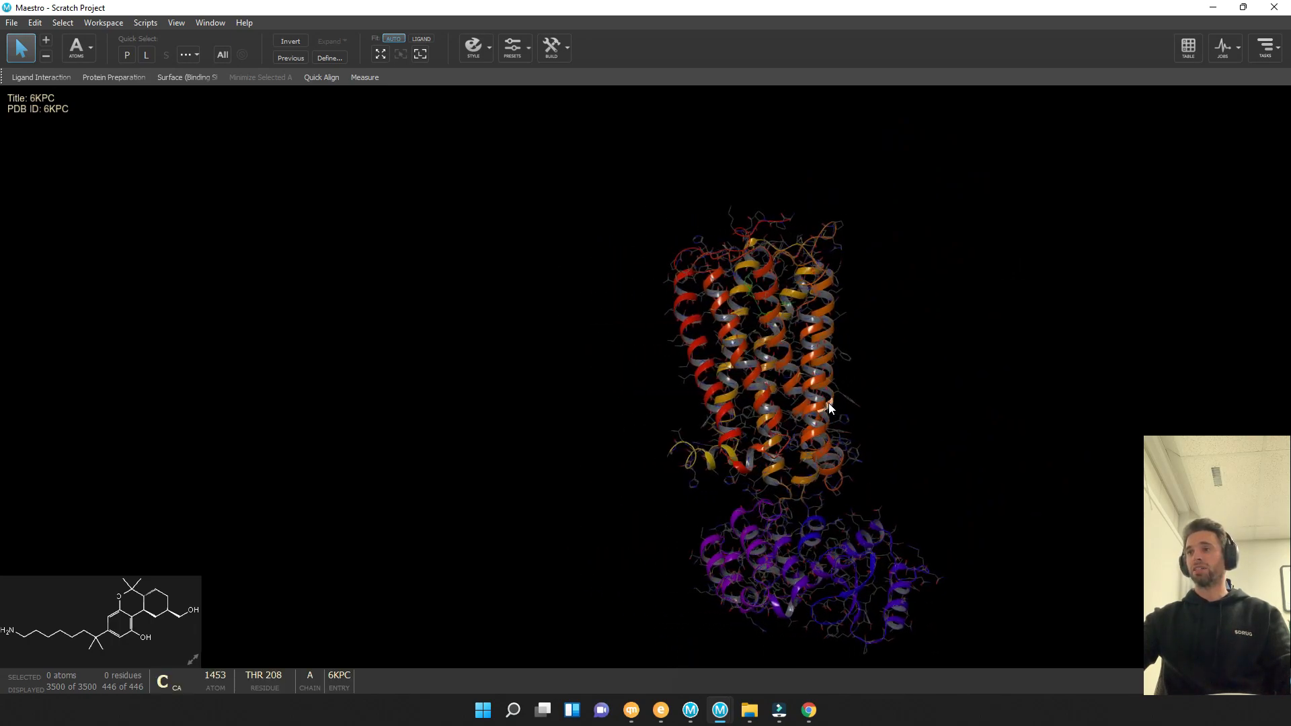
pyautogui.moveTo(829, 403)
pyautogui.mouseDown(button='right')
pyautogui.moveTo(809, 385)
pyautogui.moveTo(731, 382)
pyautogui.moveTo(818, 403)
pyautogui.mouseUp(button='right')
pyautogui.scroll(4, 730, 381)
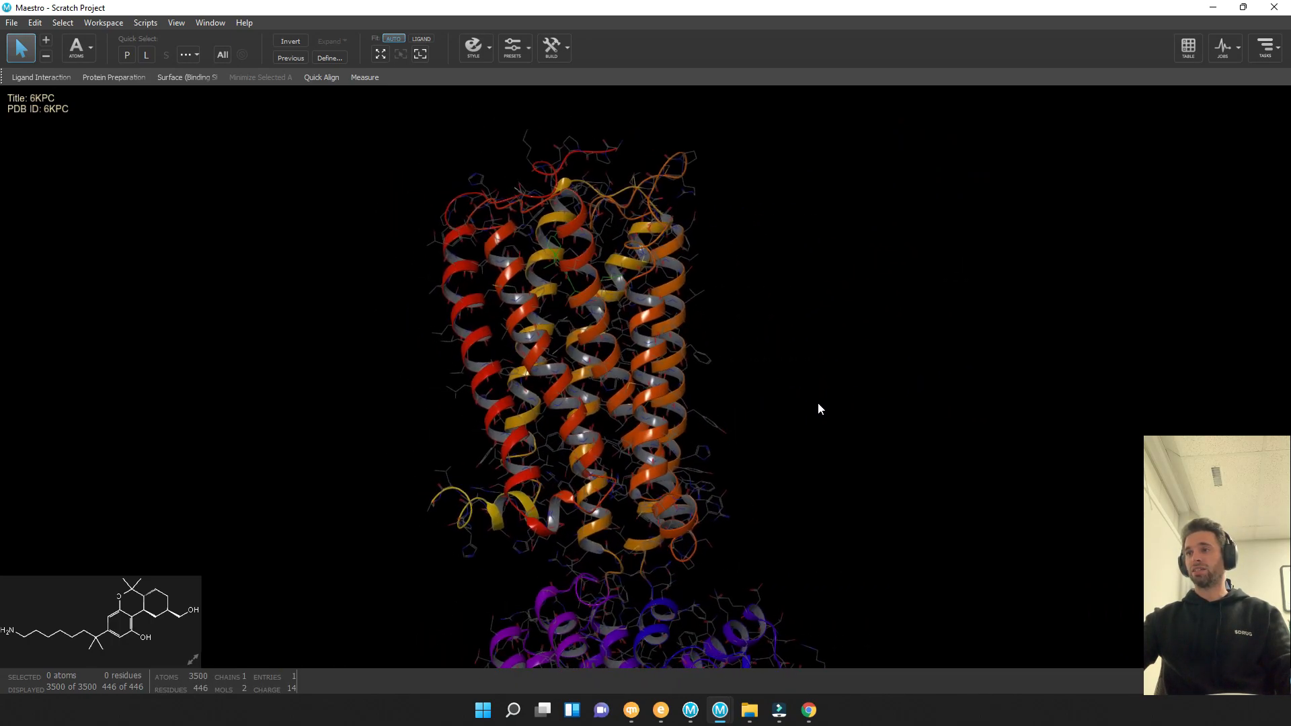
pyautogui.moveTo(818, 403)
pyautogui.mouseDown(button='middle')
pyautogui.moveTo(814, 422)
pyautogui.moveTo(818, 407)
pyautogui.mouseUp(button='middle')
pyautogui.moveTo(833, 422); pyautogui.dragTo(726, 366, button='middle')
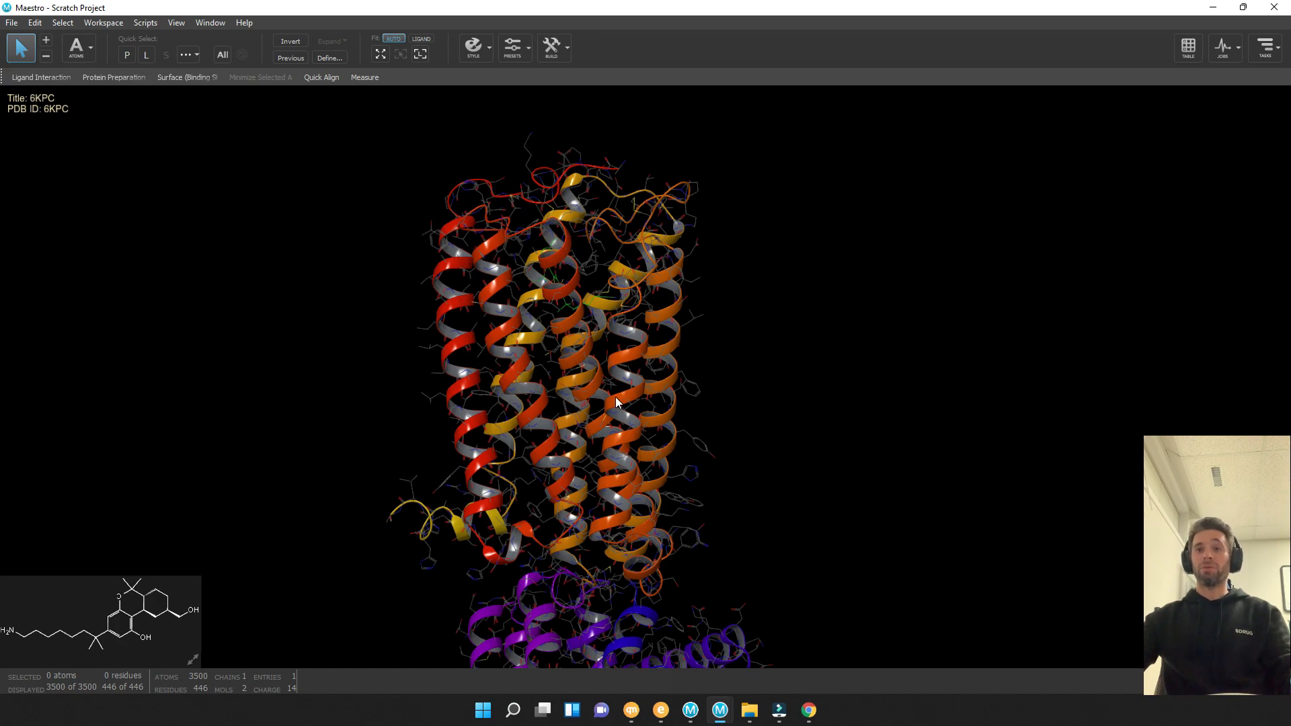
# Enlarge the ligand's 2D structure sketch to examine it and shrink it back to its small size
pyautogui.click(190, 661)
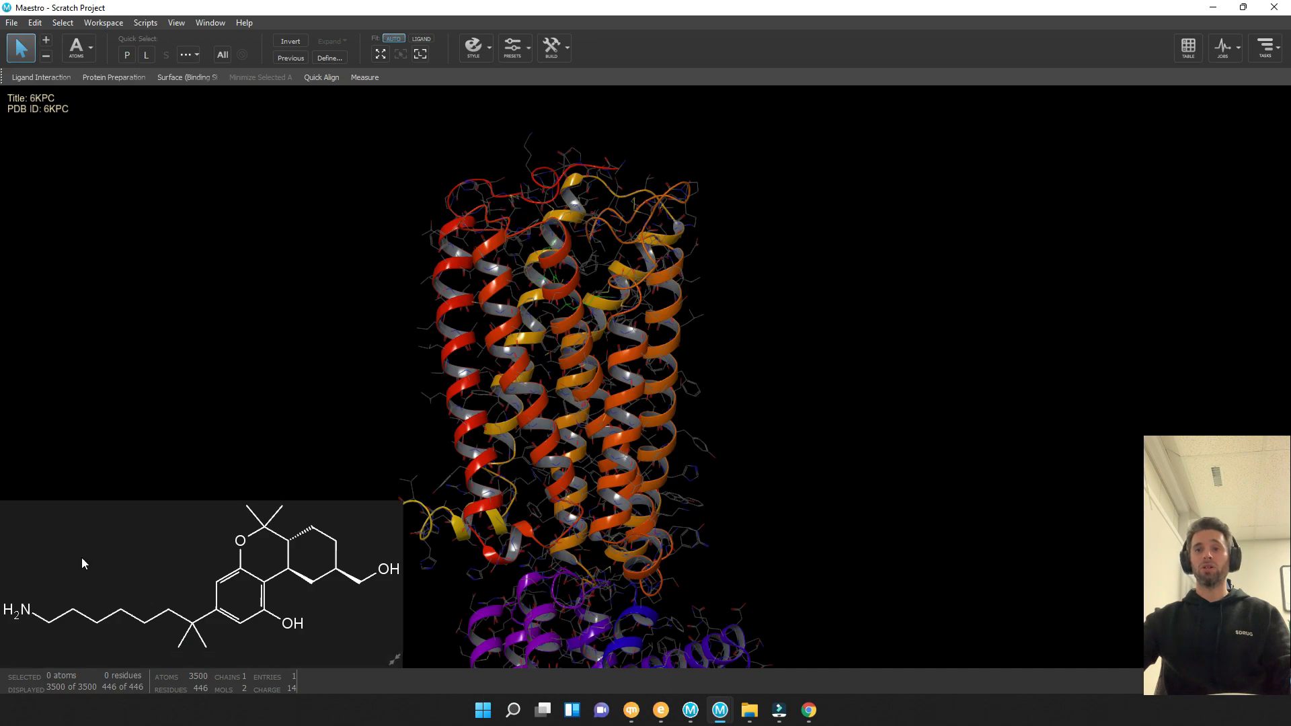
pyautogui.click(395, 660)
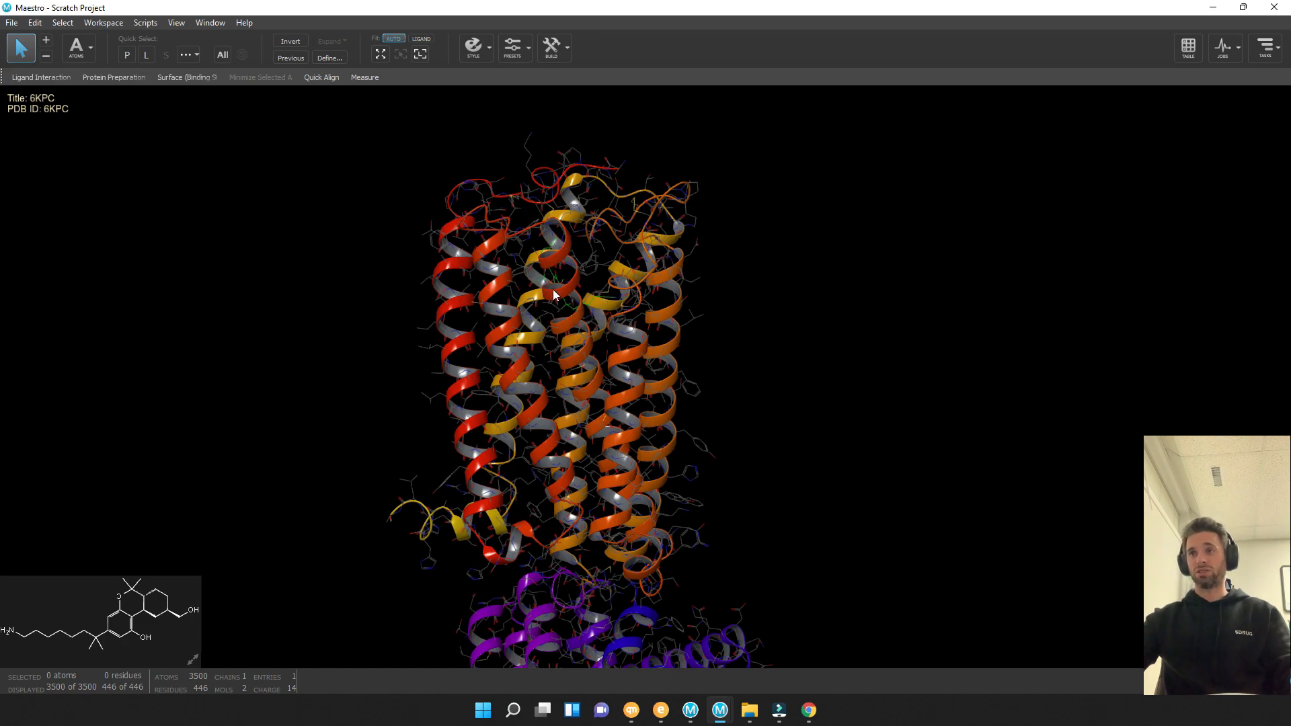
# Select the bound ligand, try the space-filling style, and render it as ball-and-stick
pyautogui.click(146, 55)
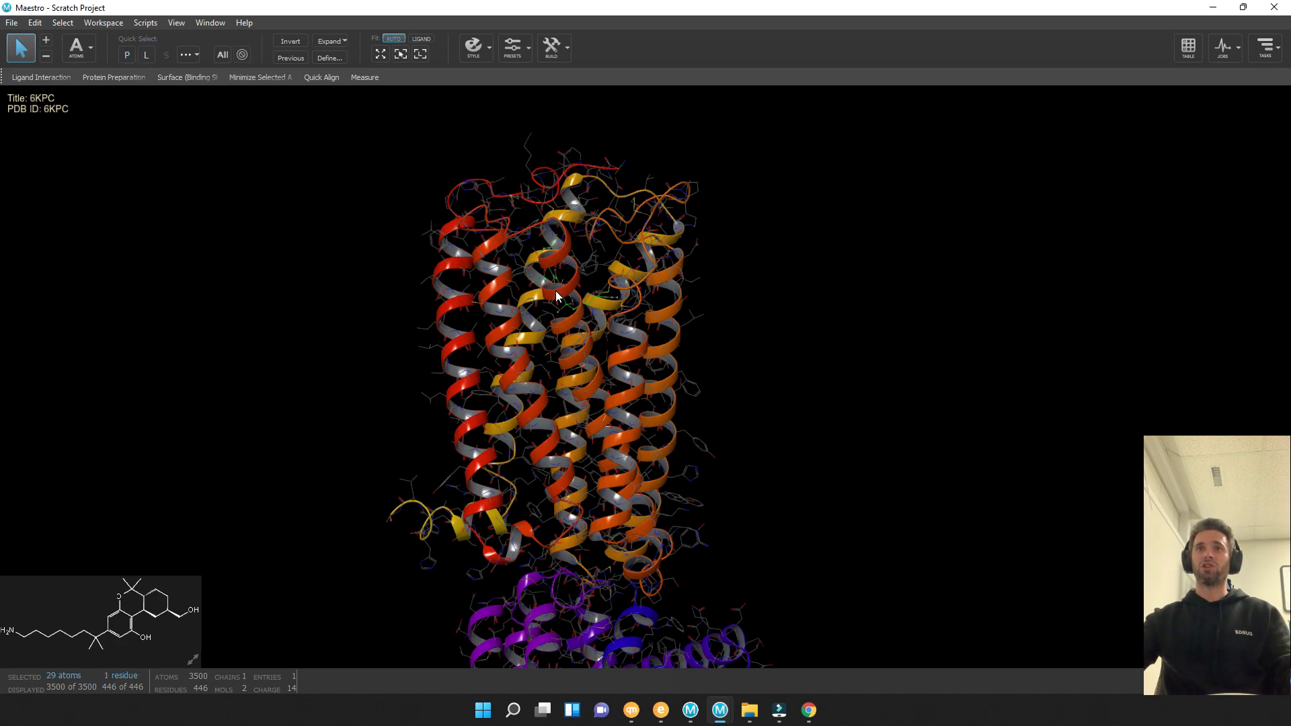
pyautogui.click(477, 52)
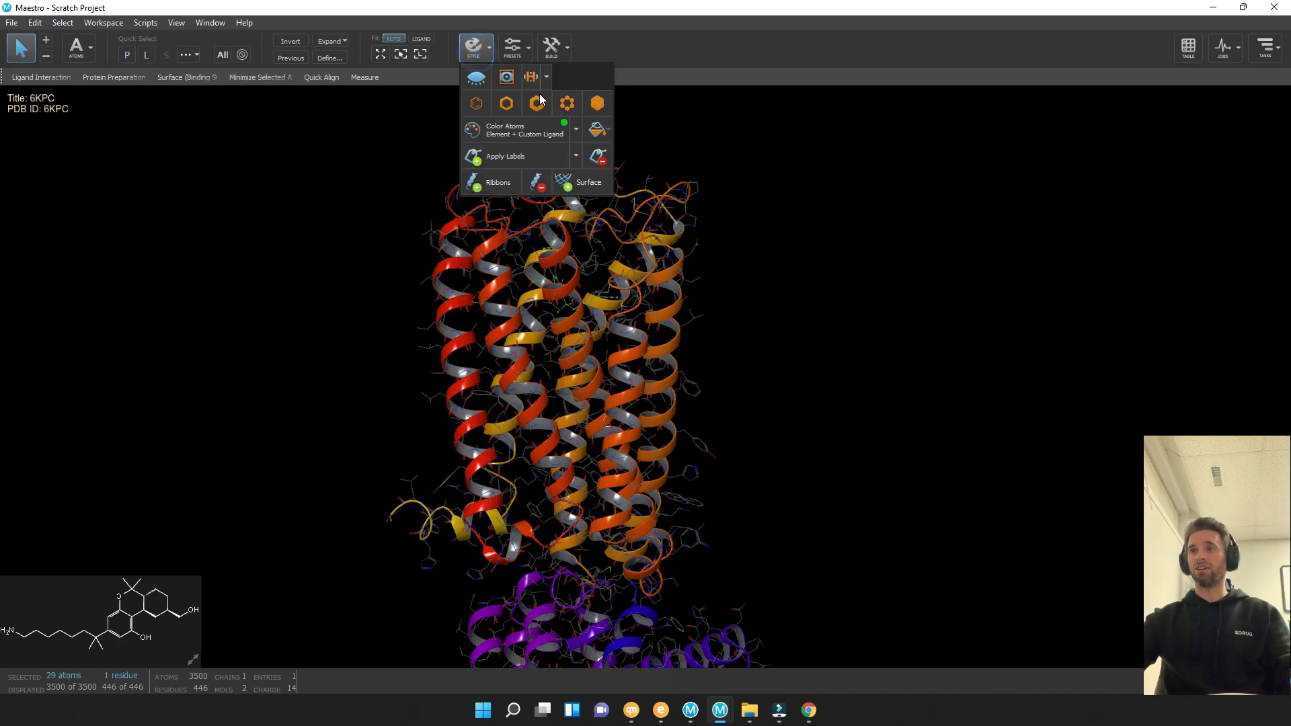
pyautogui.click(592, 104)
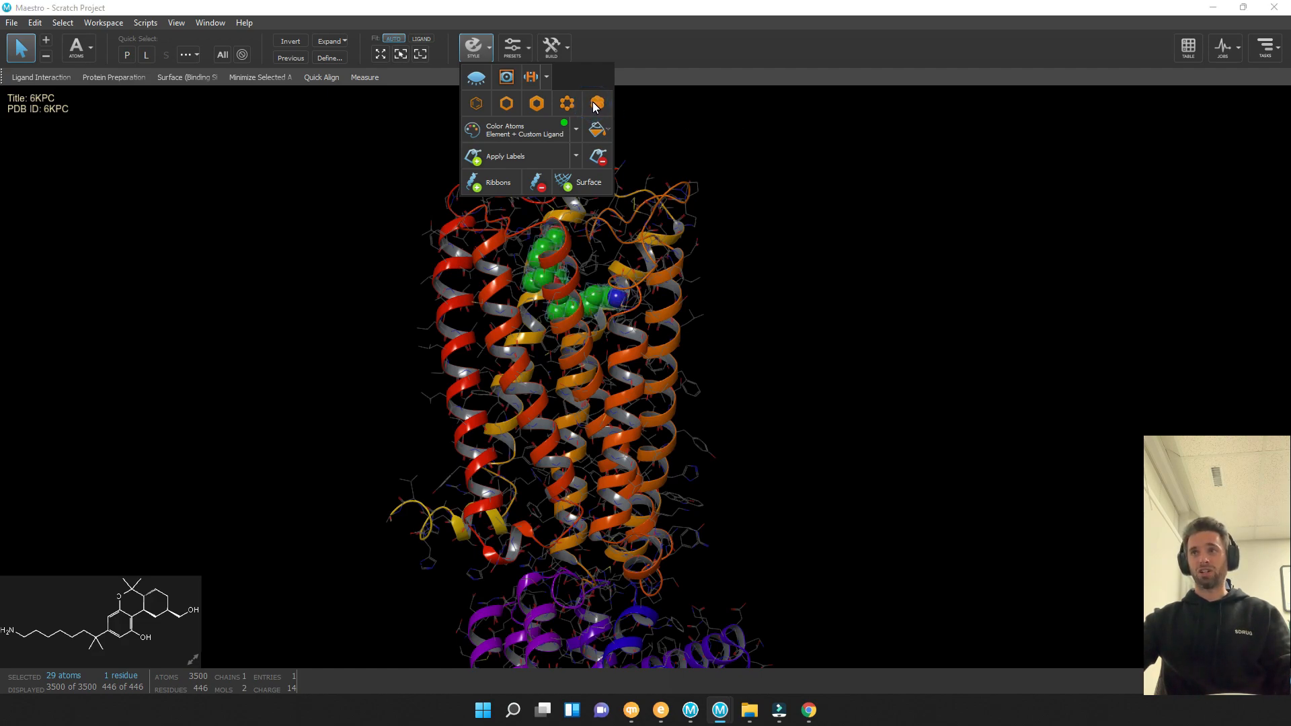
pyautogui.click(568, 110)
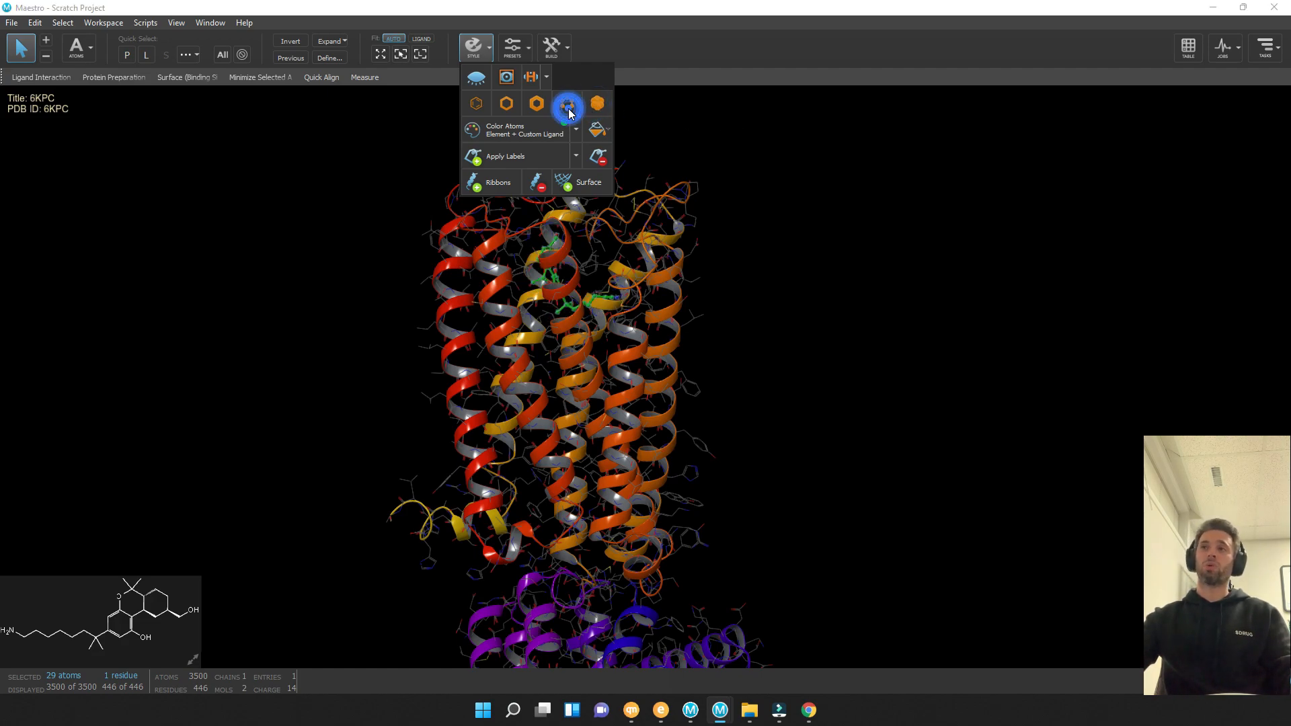
pyautogui.click(872, 302)
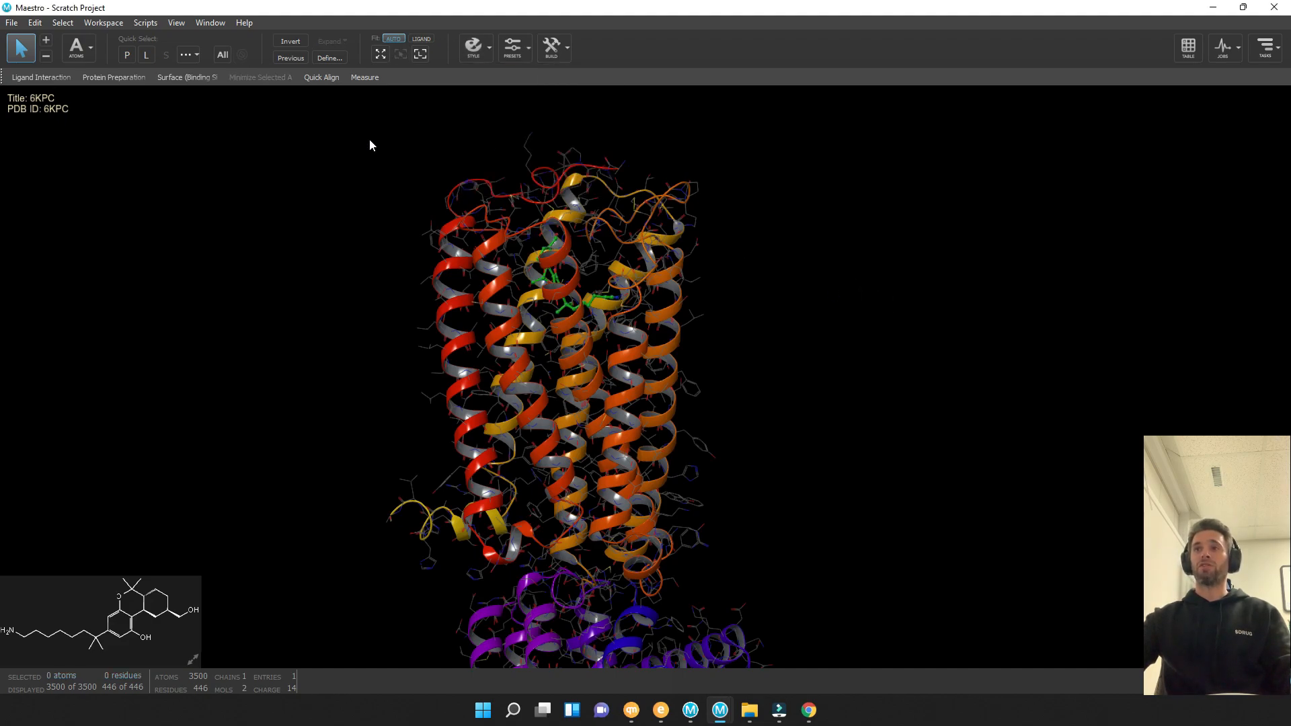
# Zoom to the bound ligand, inspect its binding pocket from several angles, and pick PHE 91 on the neighbouring helix
pyautogui.click(416, 56)
pyautogui.moveTo(833, 309); pyautogui.dragTo(815, 426, button='middle')
pyautogui.scroll(-3, 802, 336)
pyautogui.scroll(3, 801, 336)
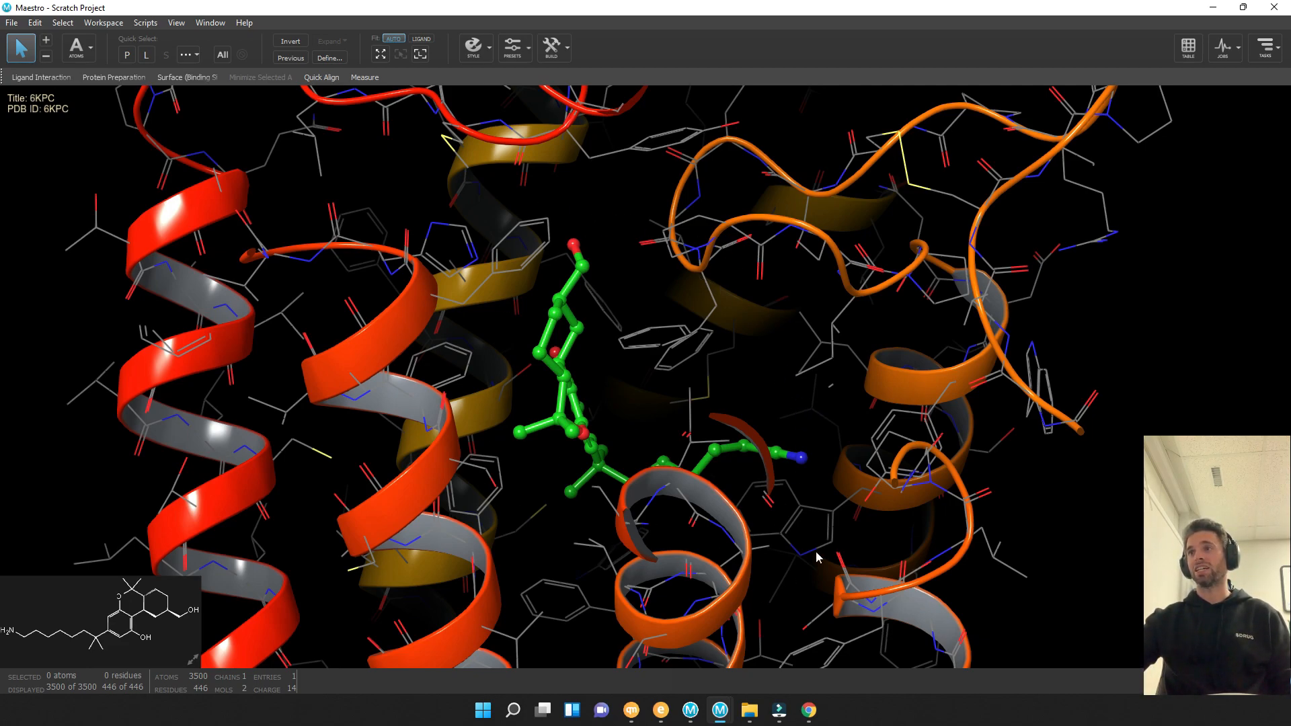
pyautogui.moveTo(859, 429)
pyautogui.mouseDown(button='middle')
pyautogui.moveTo(814, 444)
pyautogui.moveTo(858, 444)
pyautogui.mouseUp(button='middle')
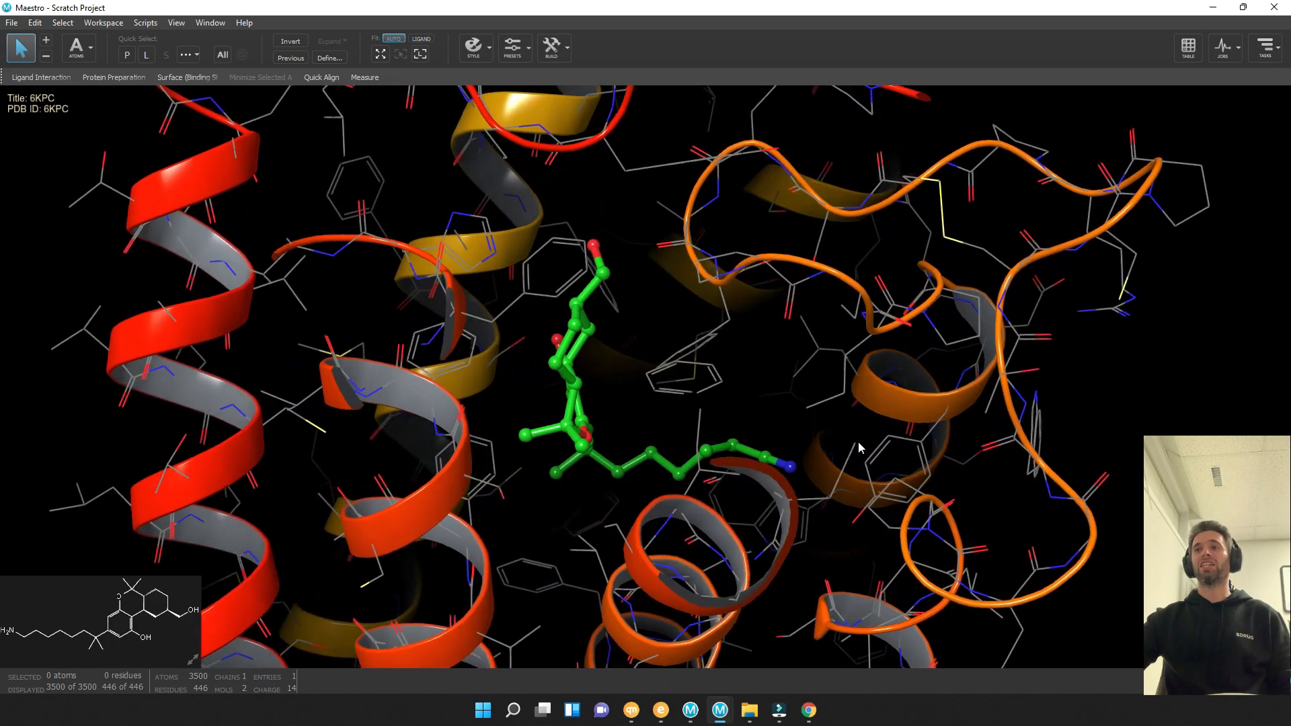
pyautogui.moveTo(721, 397); pyautogui.dragTo(683, 415, button='middle')
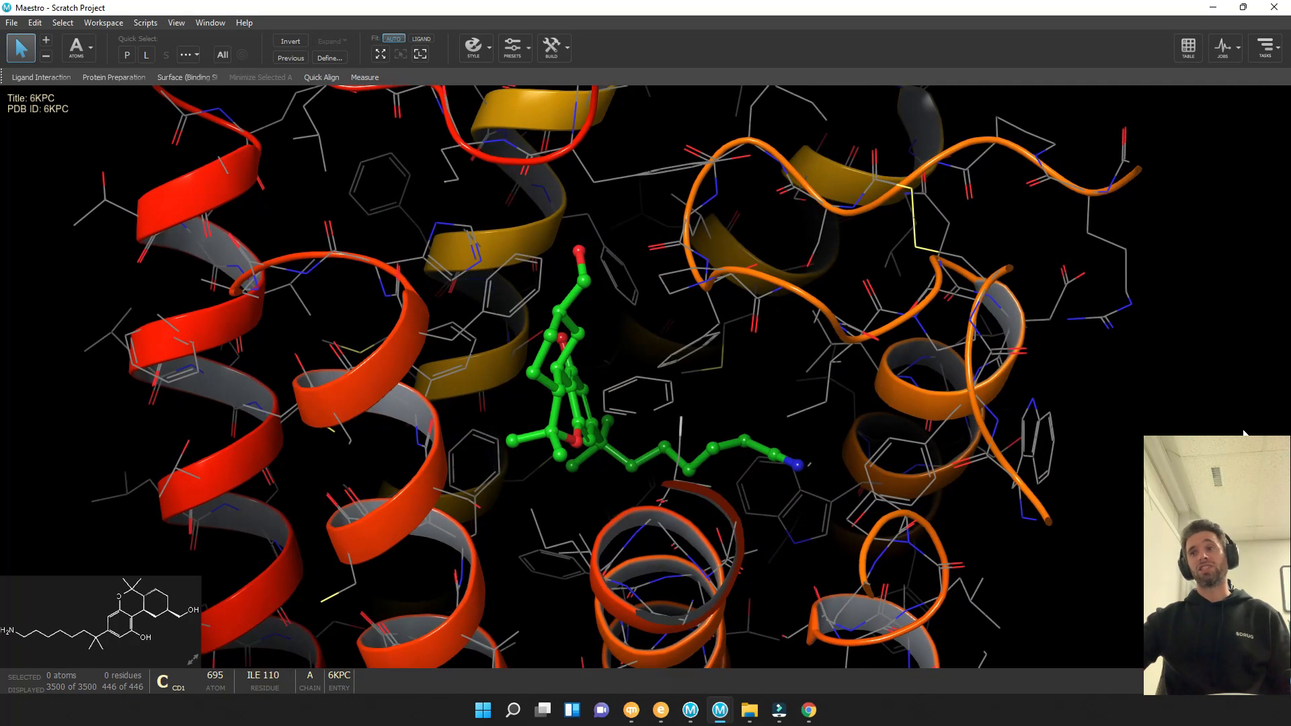
pyautogui.click(418, 405)
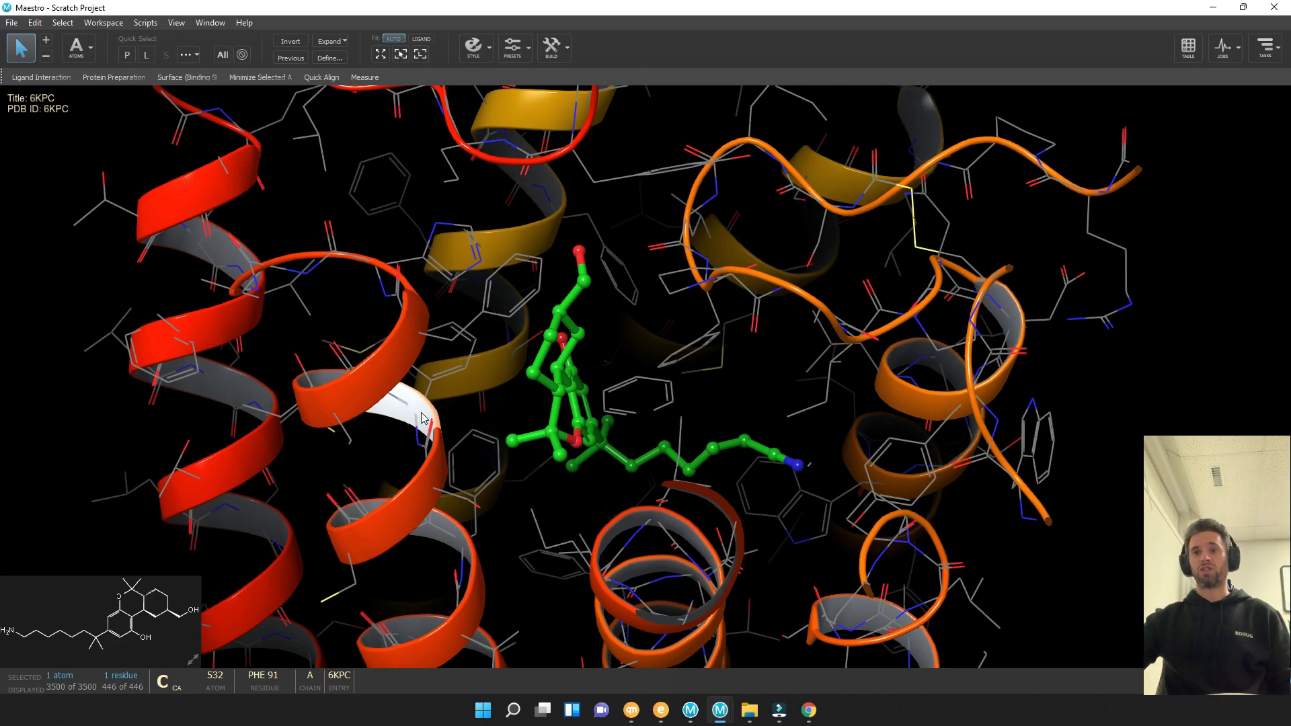
# Inspect the binding pocket around the 6KPC ligand from several angles, picking TRP 194 on the helix across from PHE 91
pyautogui.moveTo(635, 489); pyautogui.dragTo(623, 494, button='middle')
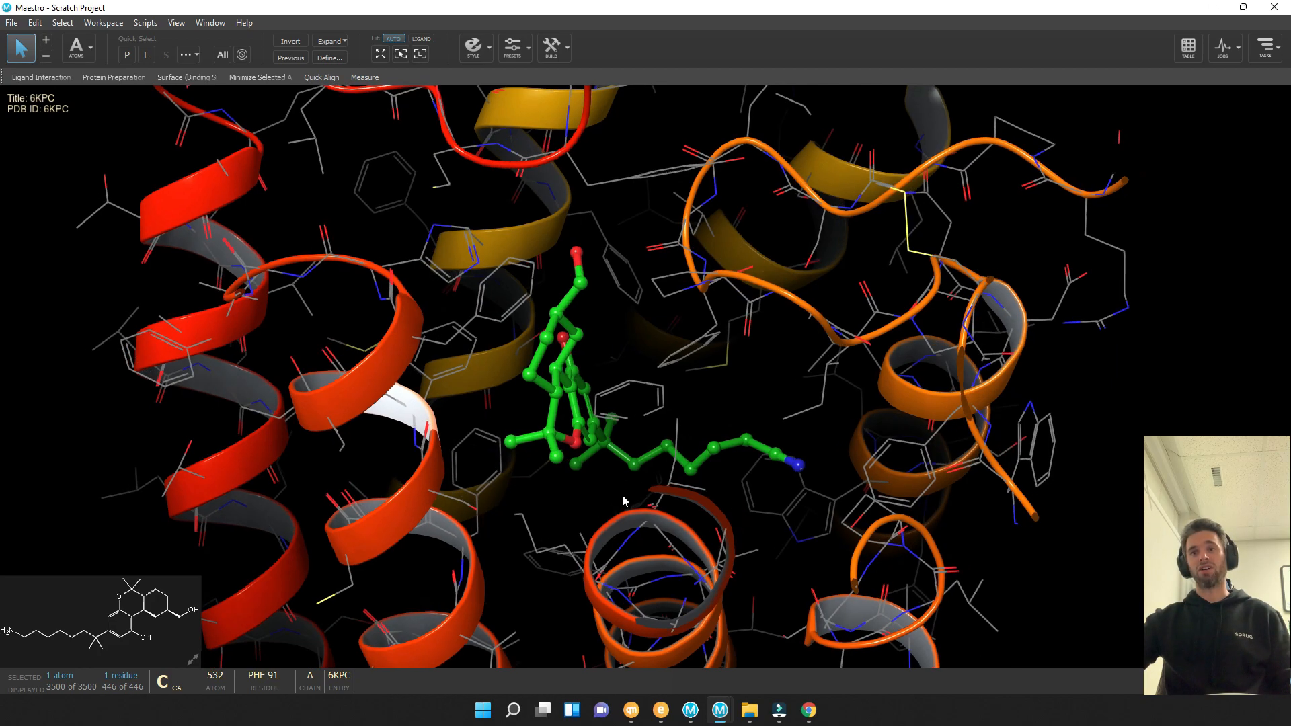
pyautogui.click(872, 487)
pyautogui.moveTo(868, 488); pyautogui.dragTo(865, 479, button='middle')
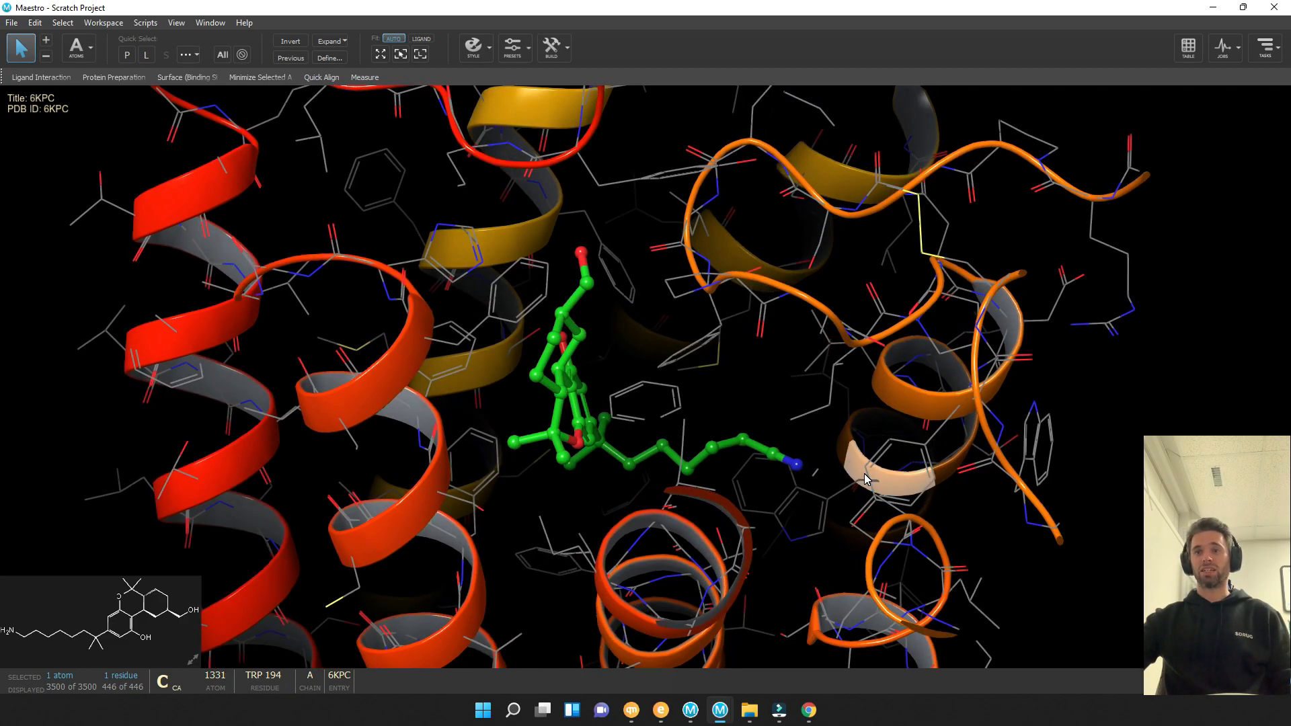
pyautogui.moveTo(866, 478); pyautogui.dragTo(704, 503, button='middle')
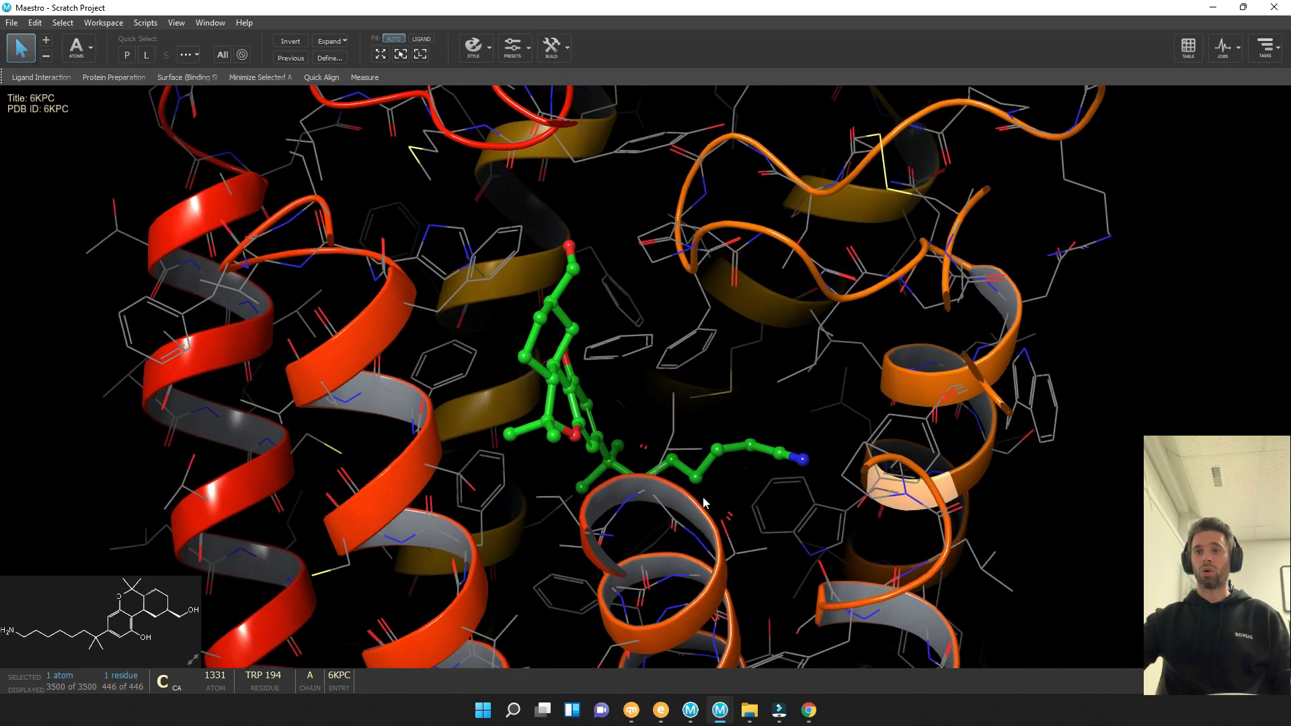
pyautogui.click(396, 265)
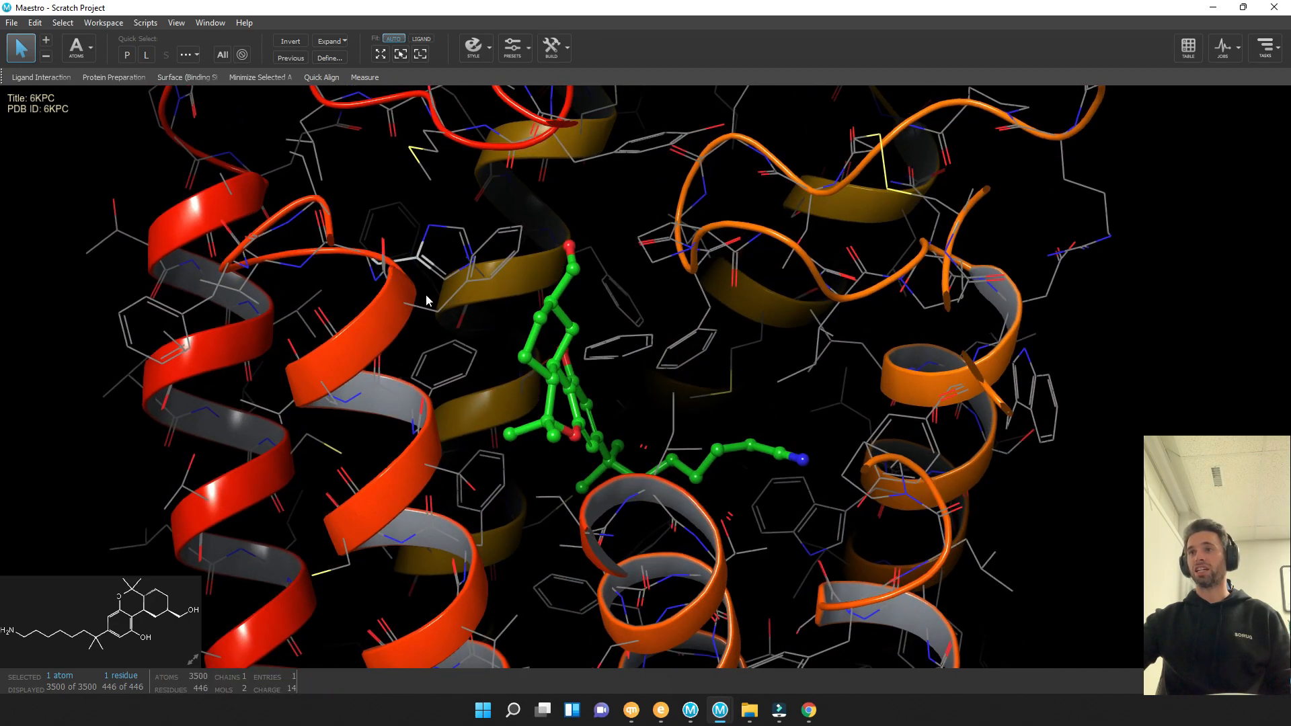
pyautogui.moveTo(428, 301); pyautogui.dragTo(383, 478, button='middle')
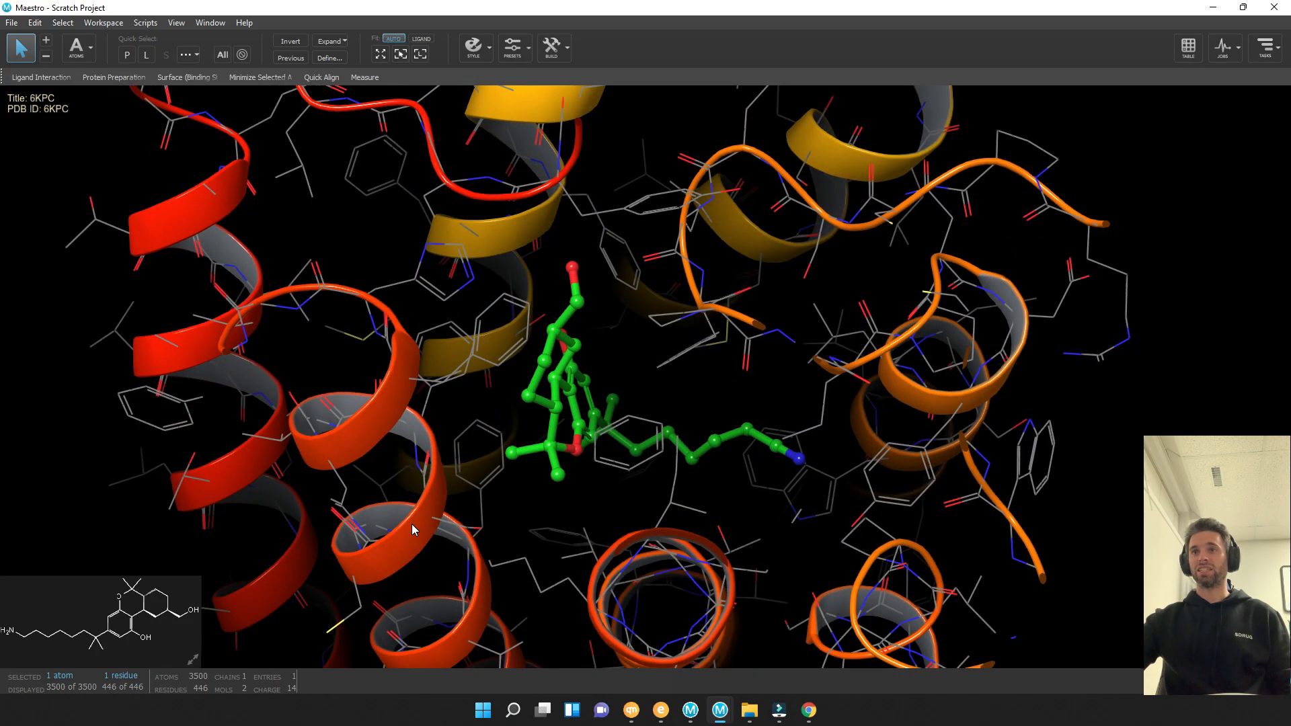
pyautogui.moveTo(1092, 438); pyautogui.dragTo(1108, 357, button='middle')
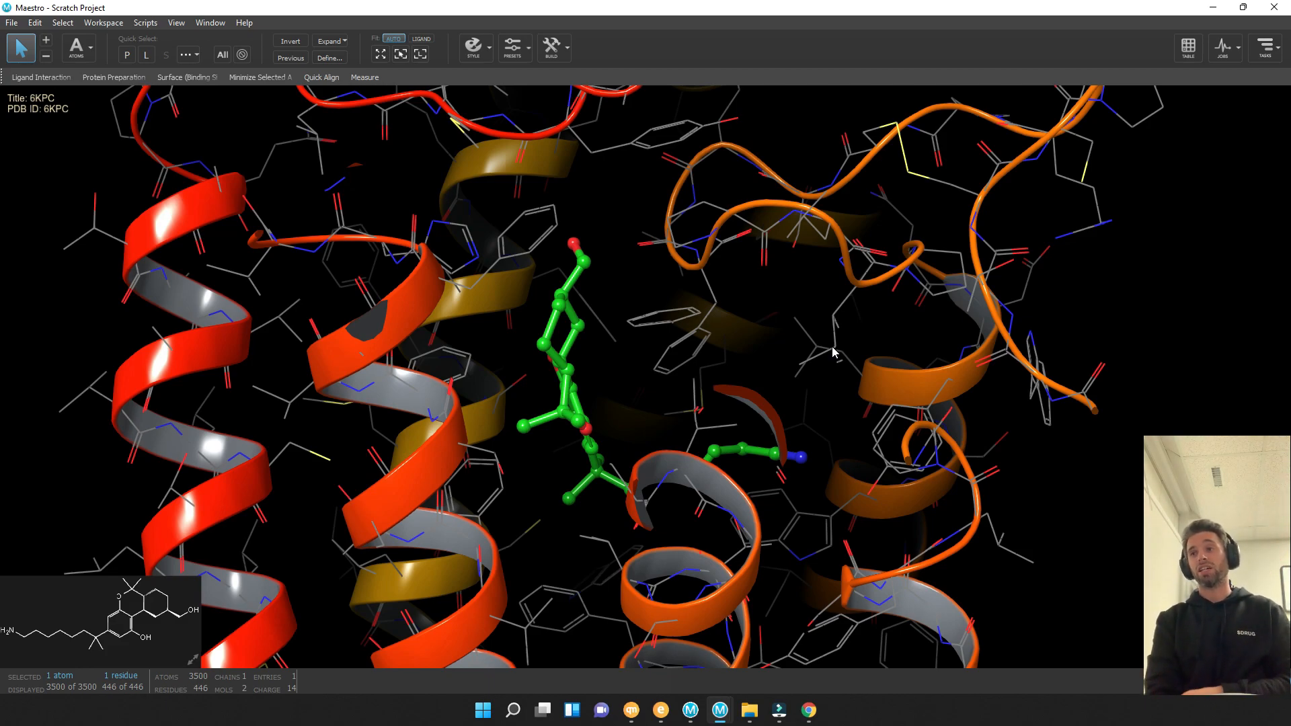
# Show entry 6KPF in the workspace in place of 6KPC and render the protein as ribbons
pyautogui.click(1189, 48)
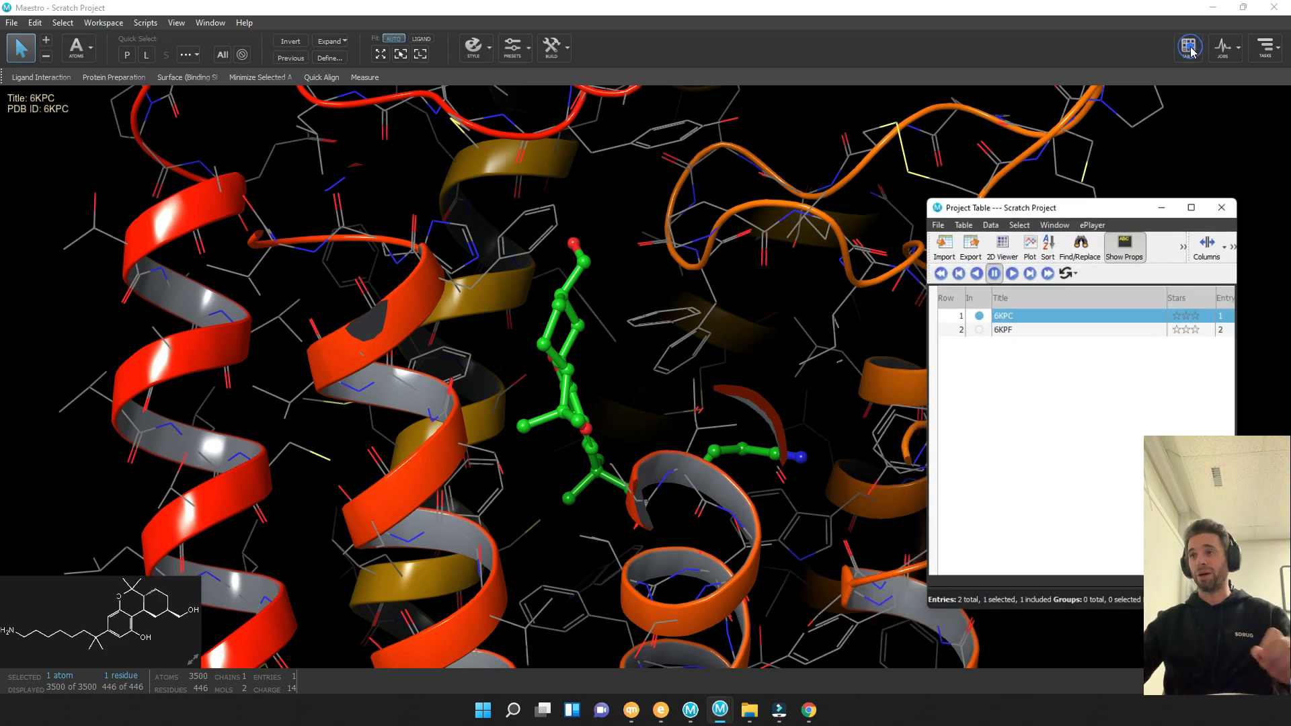
pyautogui.click(984, 322)
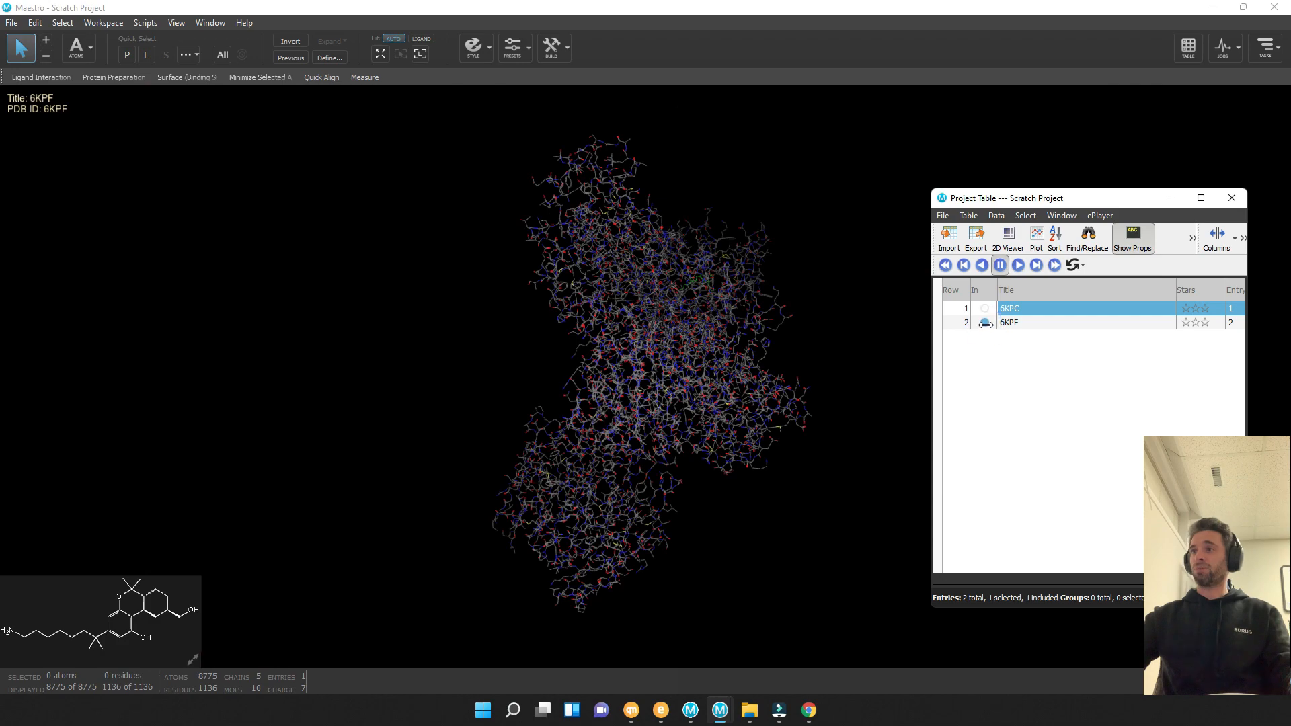
pyautogui.click(1171, 200)
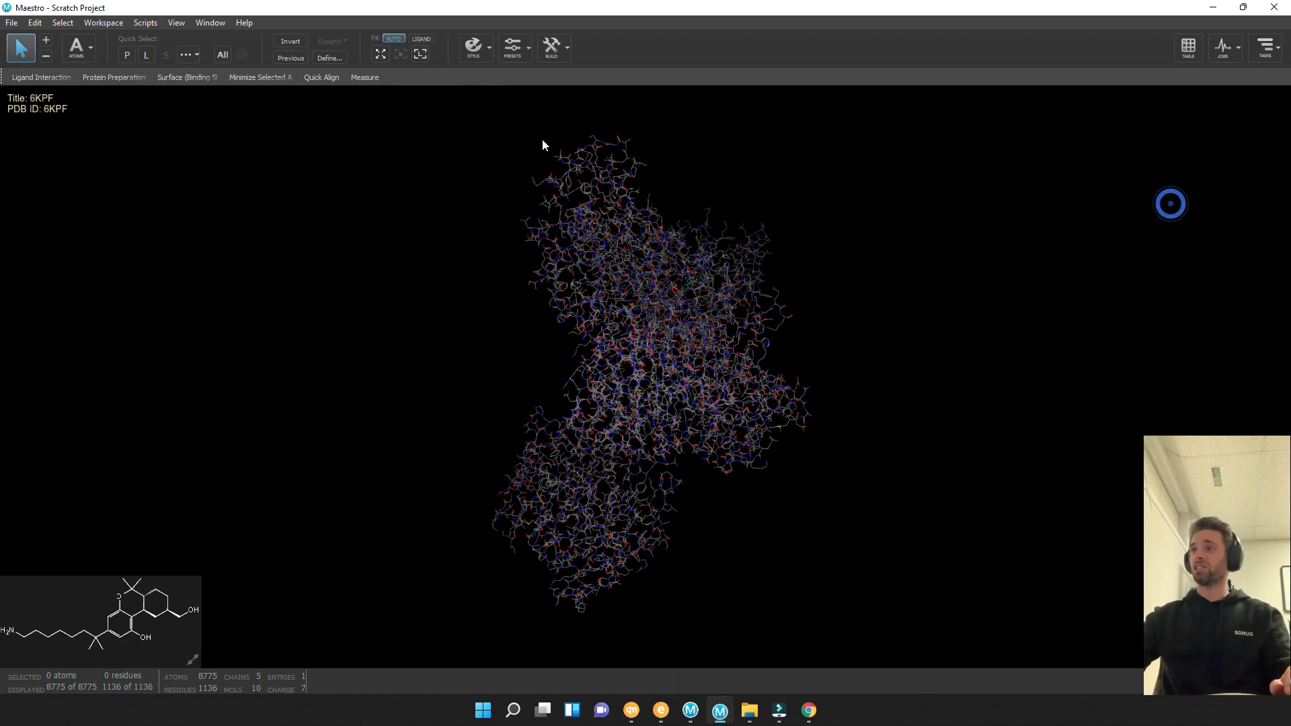
pyautogui.click(481, 51)
pyautogui.click(501, 180)
pyautogui.click(883, 284)
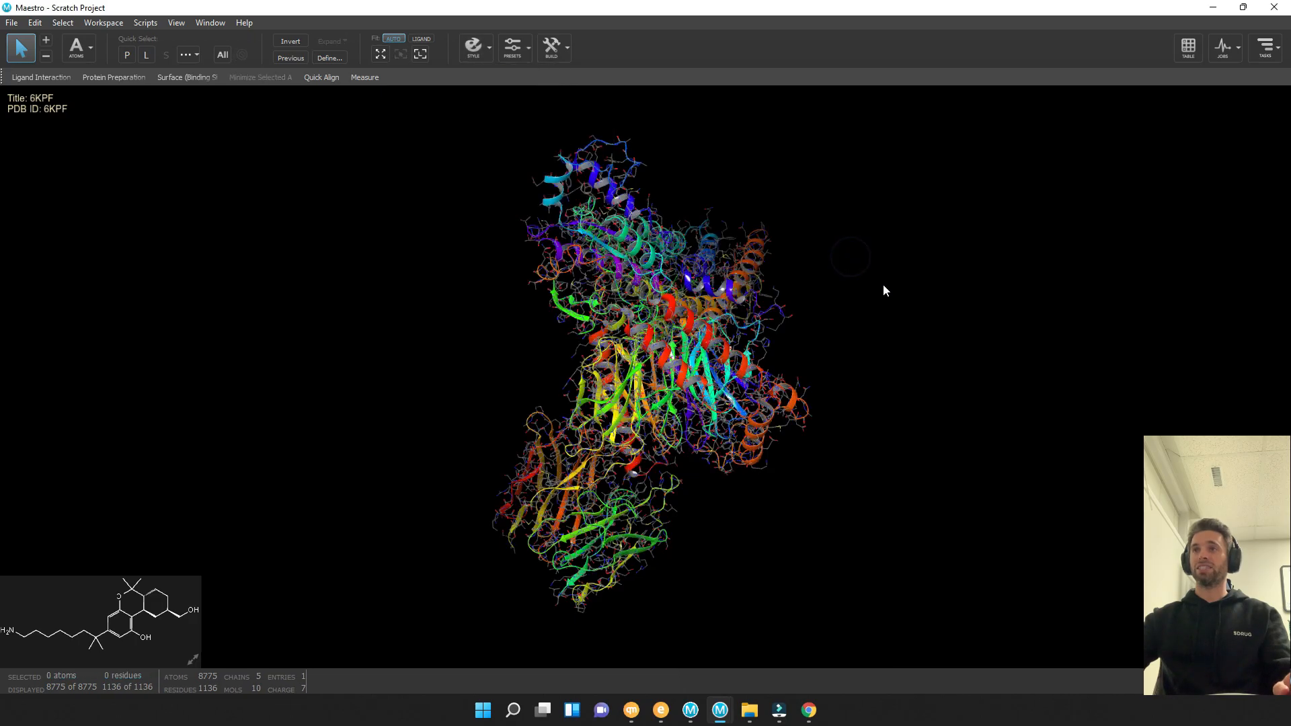
# Examine the 6KPF receptor's helix bundle, select its bound ligand and render it as ball-and-stick
pyautogui.moveTo(882, 284); pyautogui.dragTo(622, 239, button='middle')
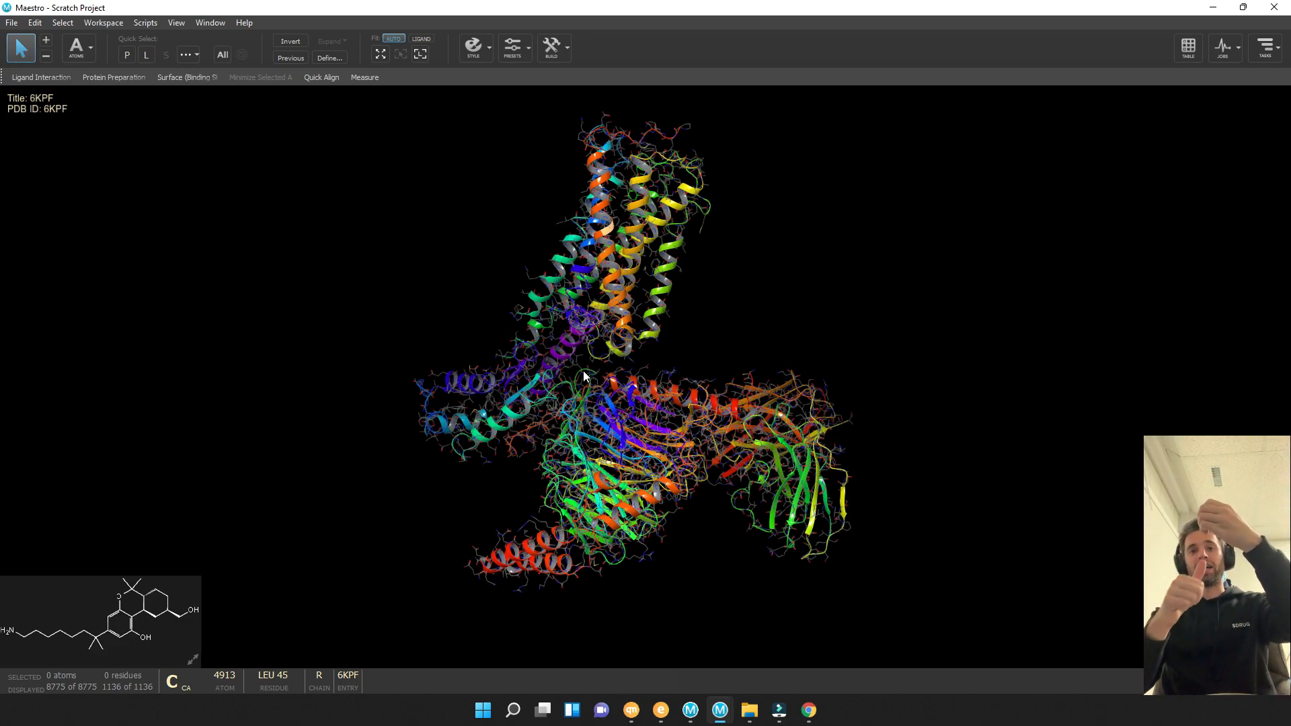
pyautogui.moveTo(942, 329); pyautogui.dragTo(847, 310, button='middle')
pyautogui.moveTo(569, 332); pyautogui.dragTo(754, 427, button='middle')
pyautogui.scroll(6, 753, 428)
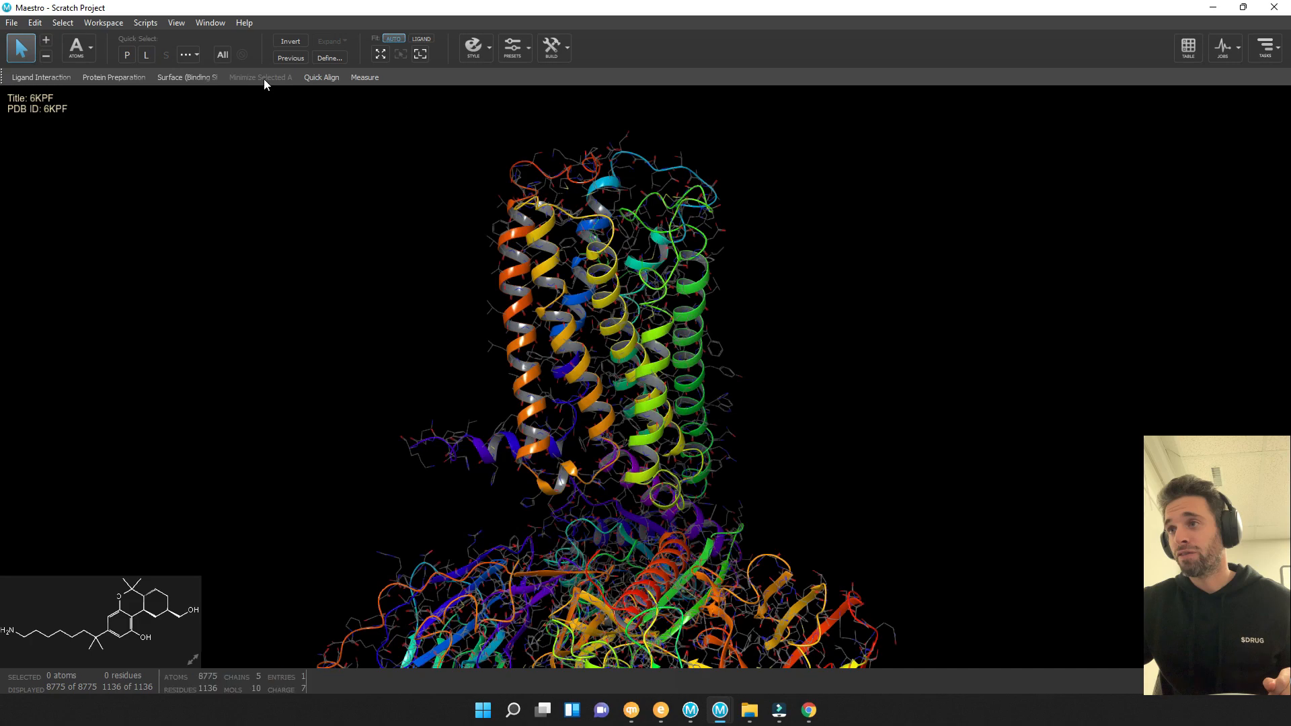
pyautogui.click(147, 54)
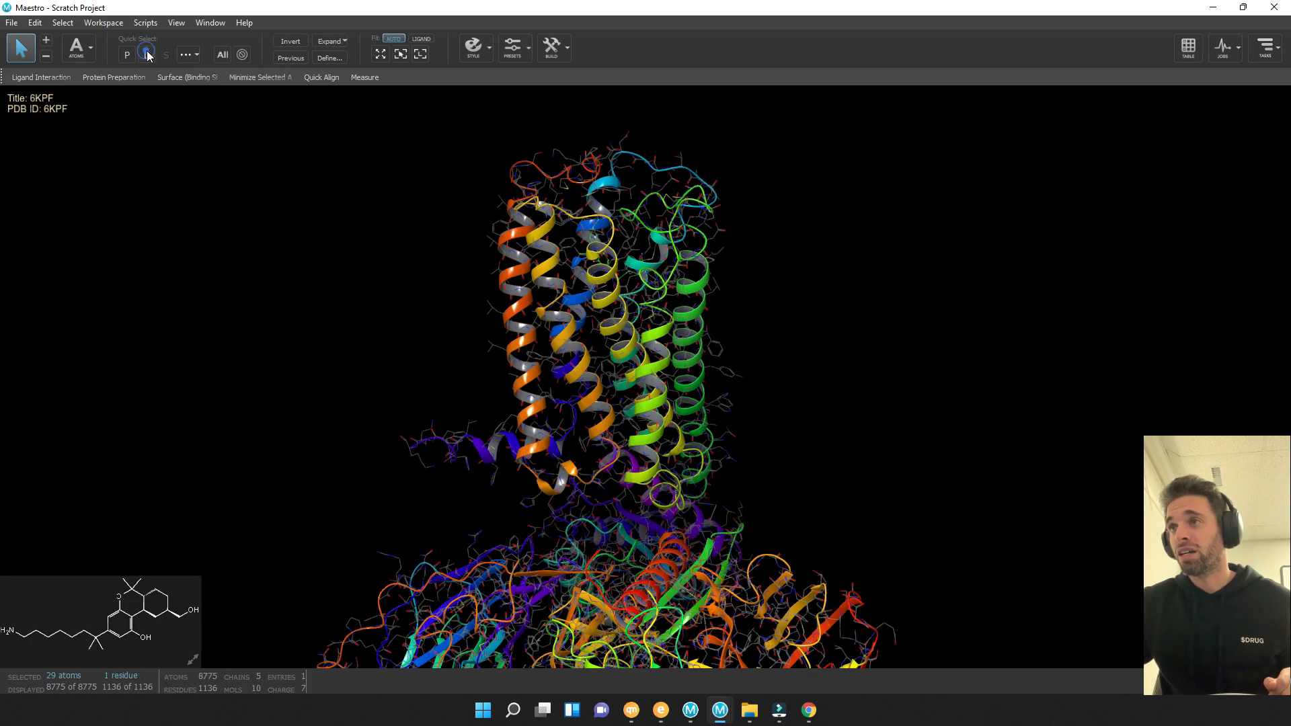
pyautogui.click(486, 51)
pyautogui.click(567, 104)
pyautogui.click(842, 261)
pyautogui.scroll(3, 838, 290)
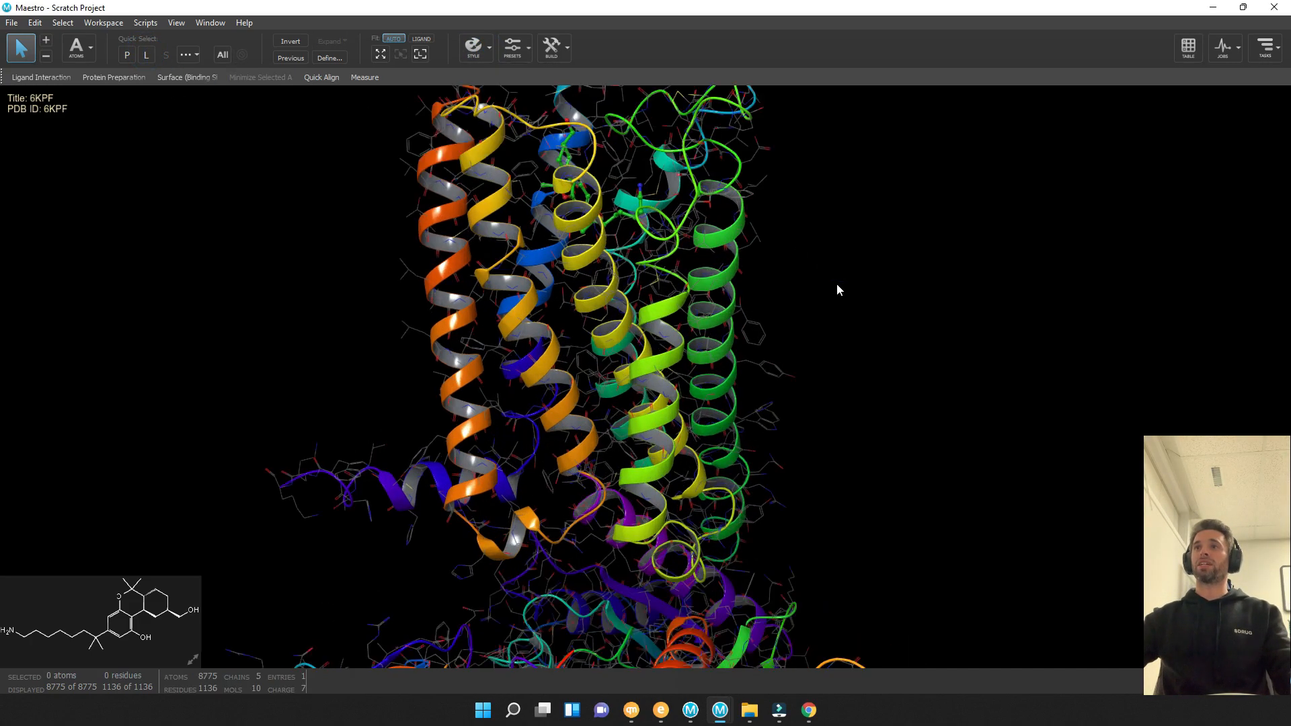
# Display only entry 6KPC, select all of its atoms and start the Move Atoms tool
pyautogui.click(1189, 47)
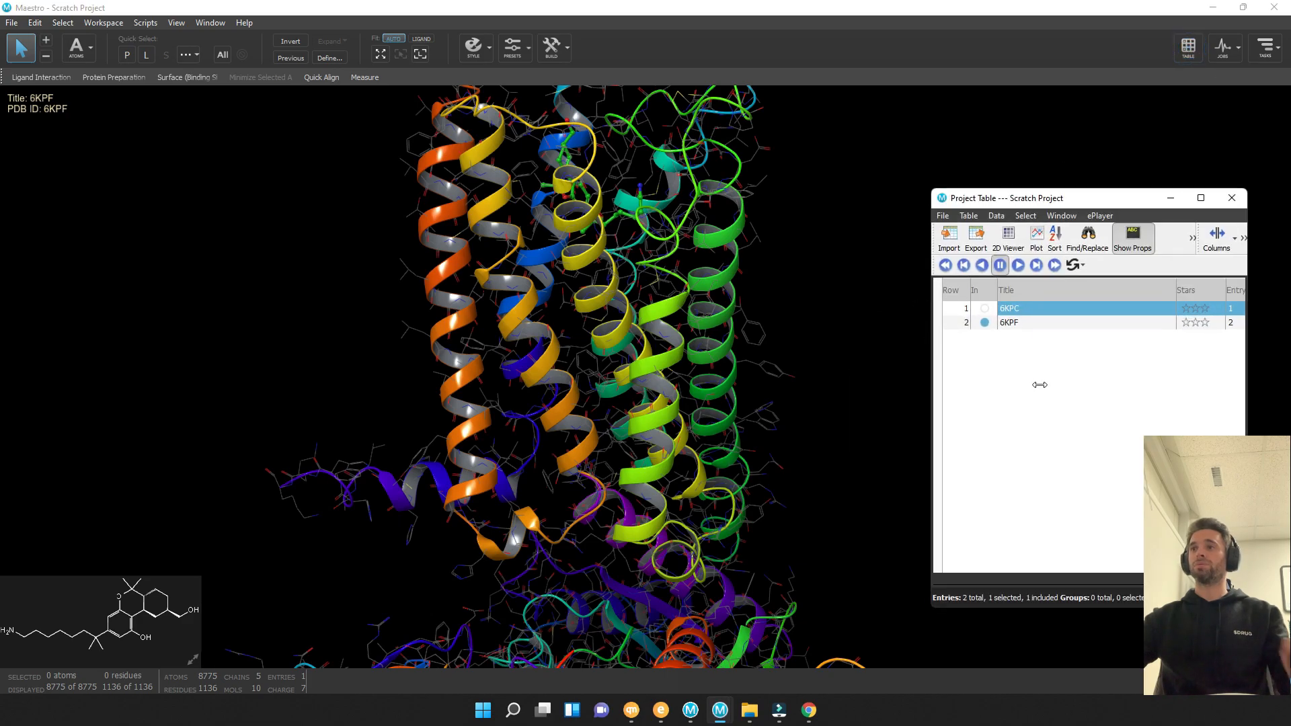
pyautogui.click(985, 308)
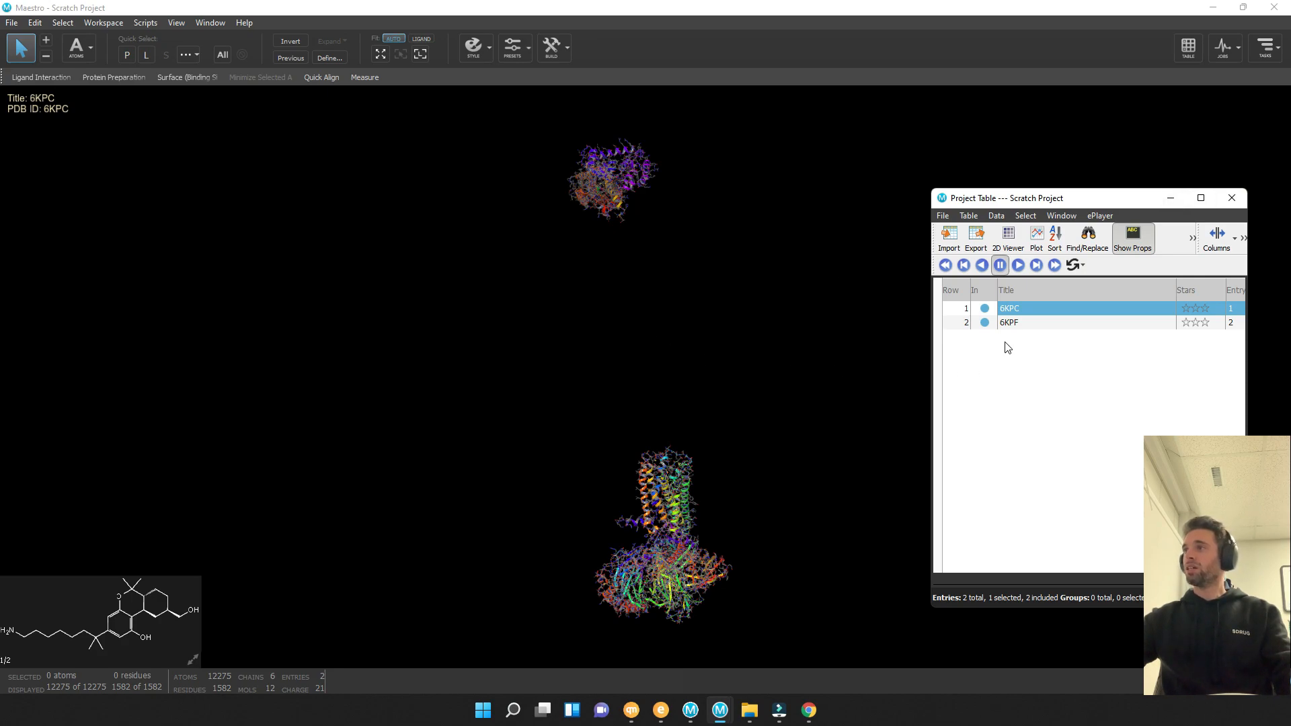
pyautogui.click(986, 311)
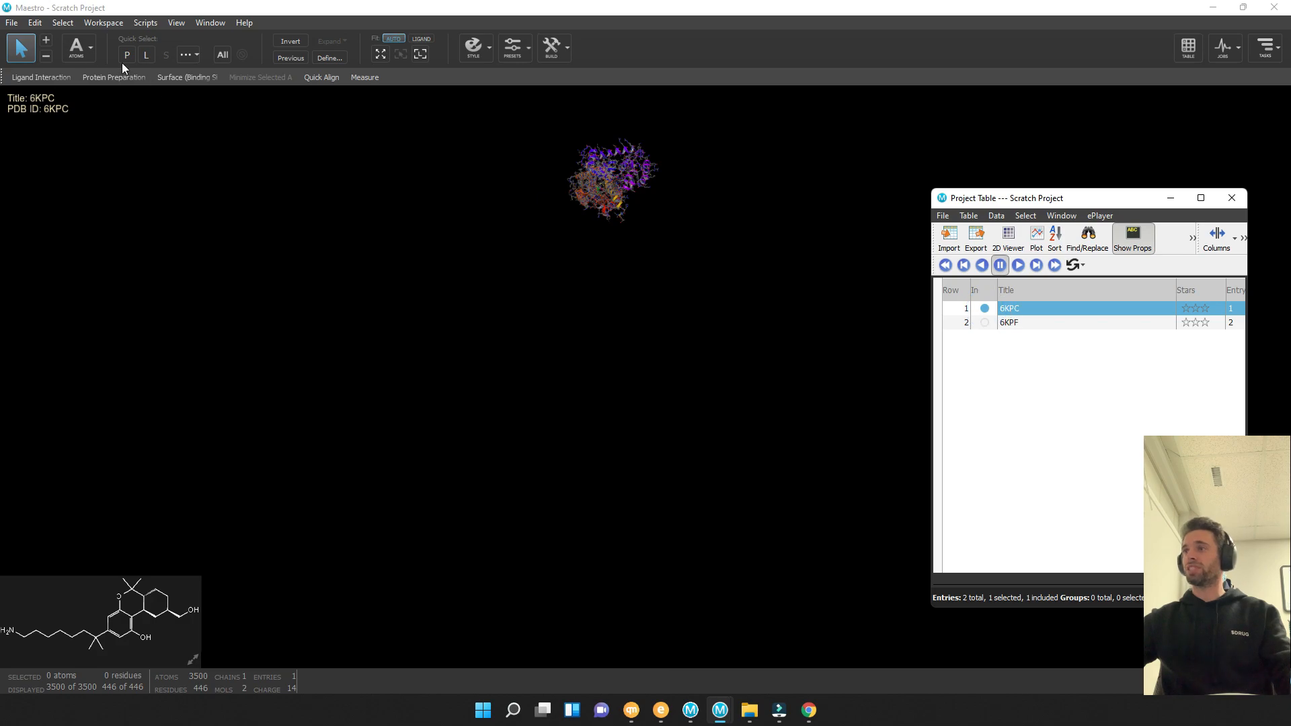
pyautogui.click(63, 22)
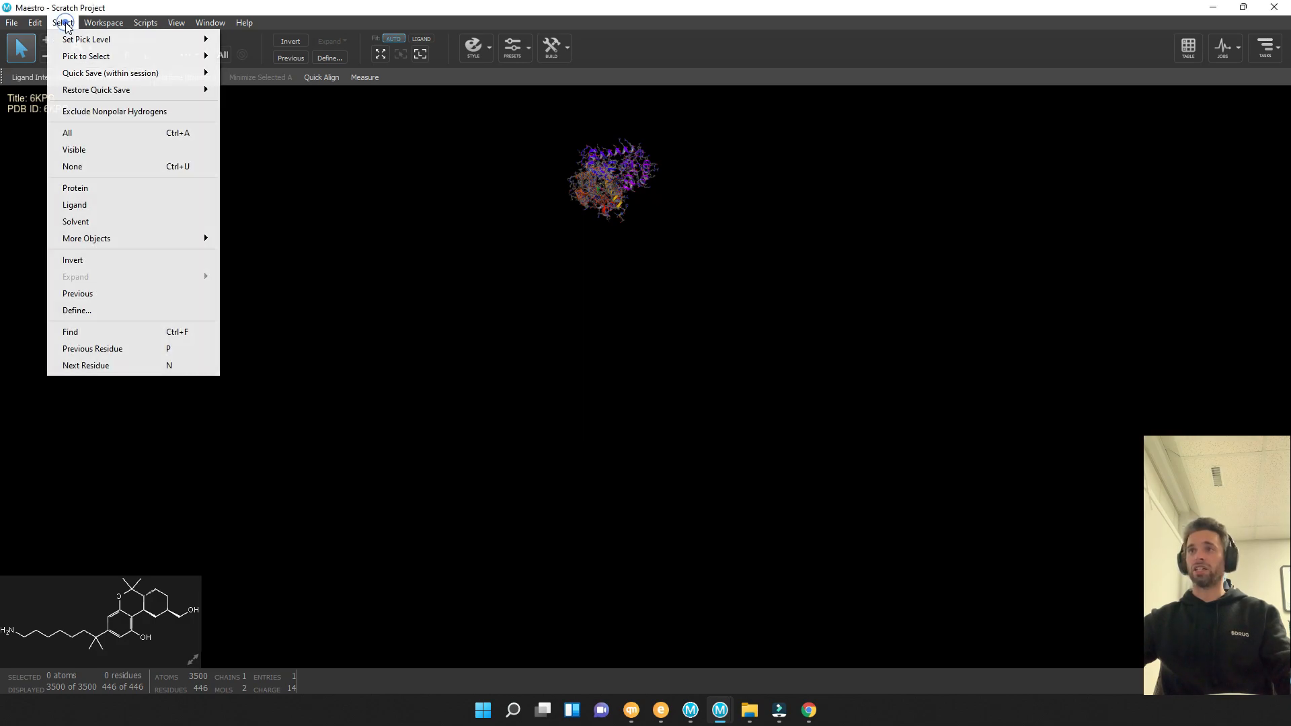
pyautogui.click(95, 131)
pyautogui.click(35, 23)
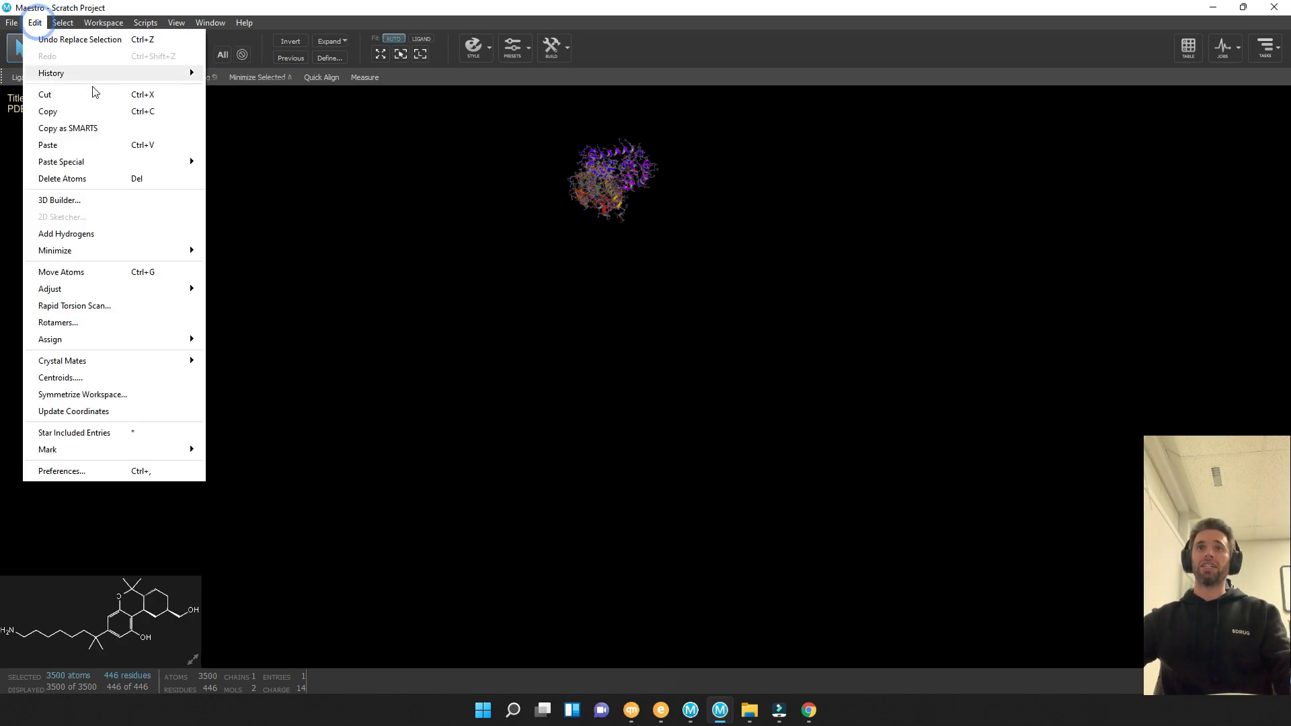
pyautogui.click(101, 272)
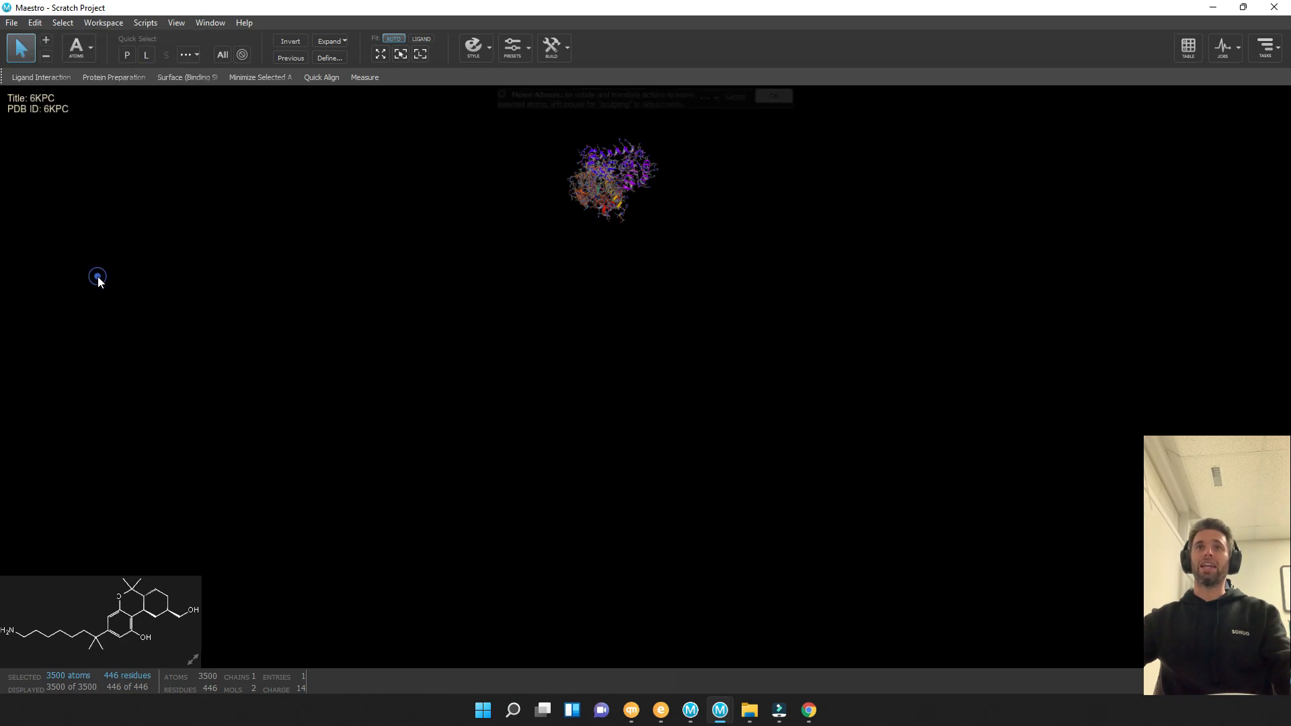
# Include 6KPF alongside 6KPC, move the selected 6KPC atoms next to 6KPF's helix bundle in an upright orientation, and accept the move
pyautogui.click(1188, 47)
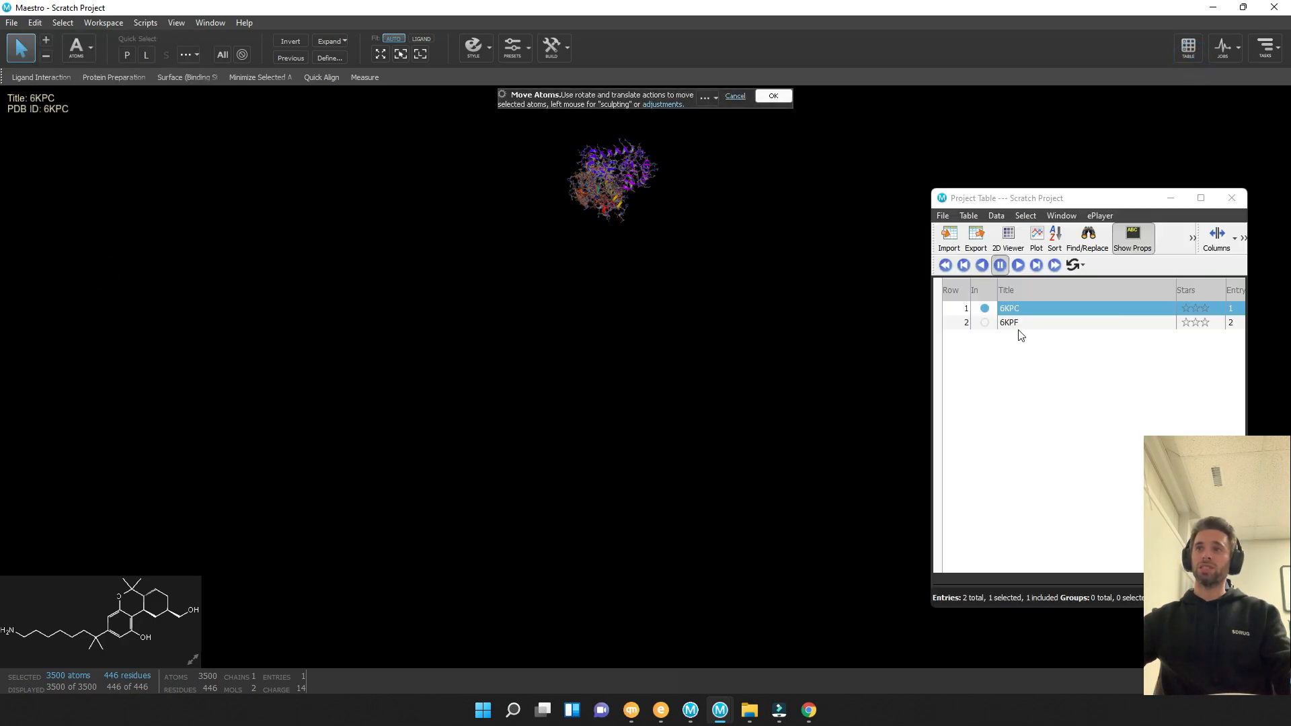
pyautogui.click(984, 323)
pyautogui.moveTo(715, 224); pyautogui.dragTo(638, 208, button='middle')
pyautogui.moveTo(705, 162); pyautogui.dragTo(833, 506, button='right')
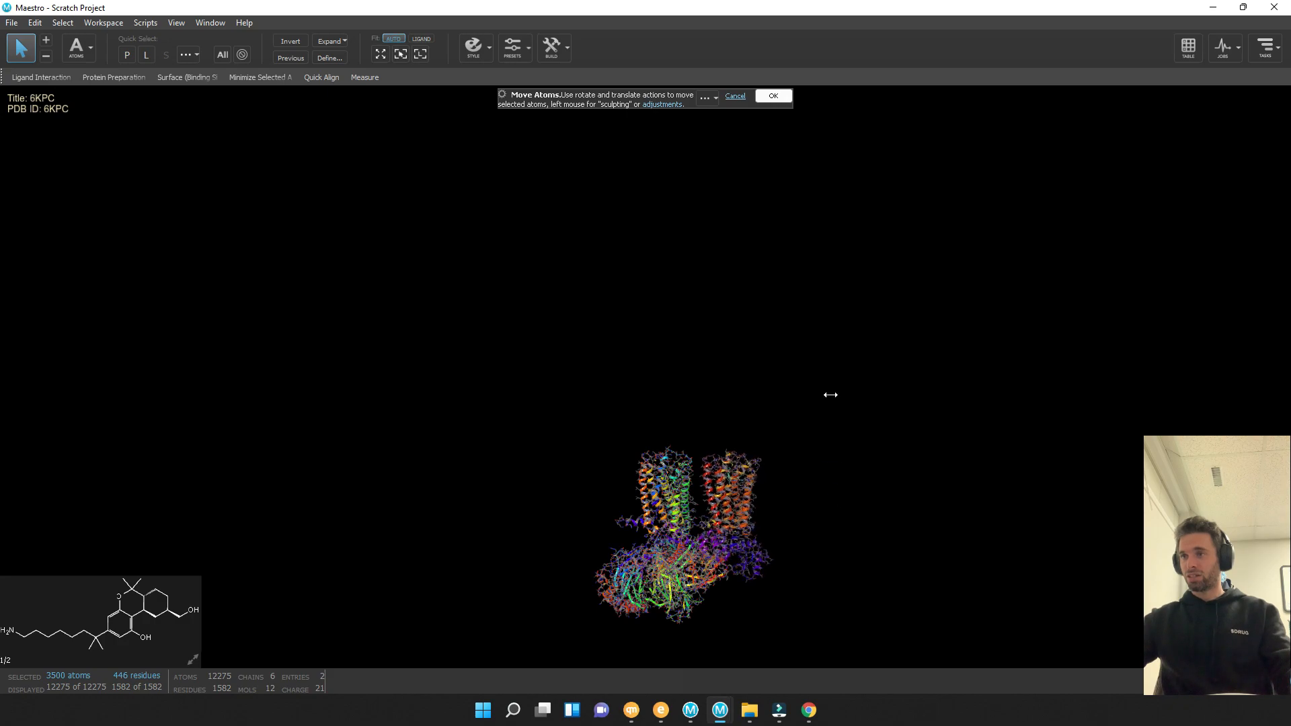
pyautogui.click(772, 97)
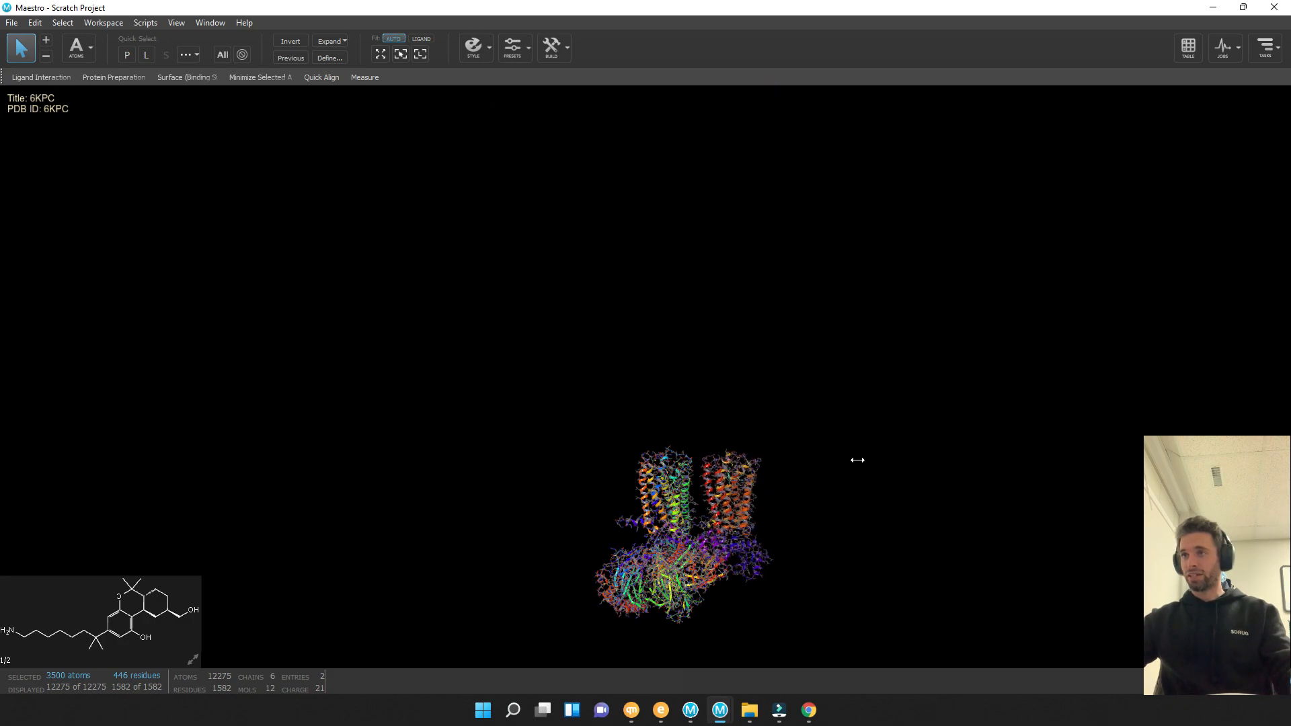
# Frame both helix bundles side by side, search the tasks for "super" and open the Superposition tool
pyautogui.moveTo(856, 456); pyautogui.dragTo(883, 338, button='right')
pyautogui.scroll(5, 869, 283)
pyautogui.scroll(5, 753, 435)
pyautogui.moveTo(883, 338); pyautogui.dragTo(871, 378, button='middle')
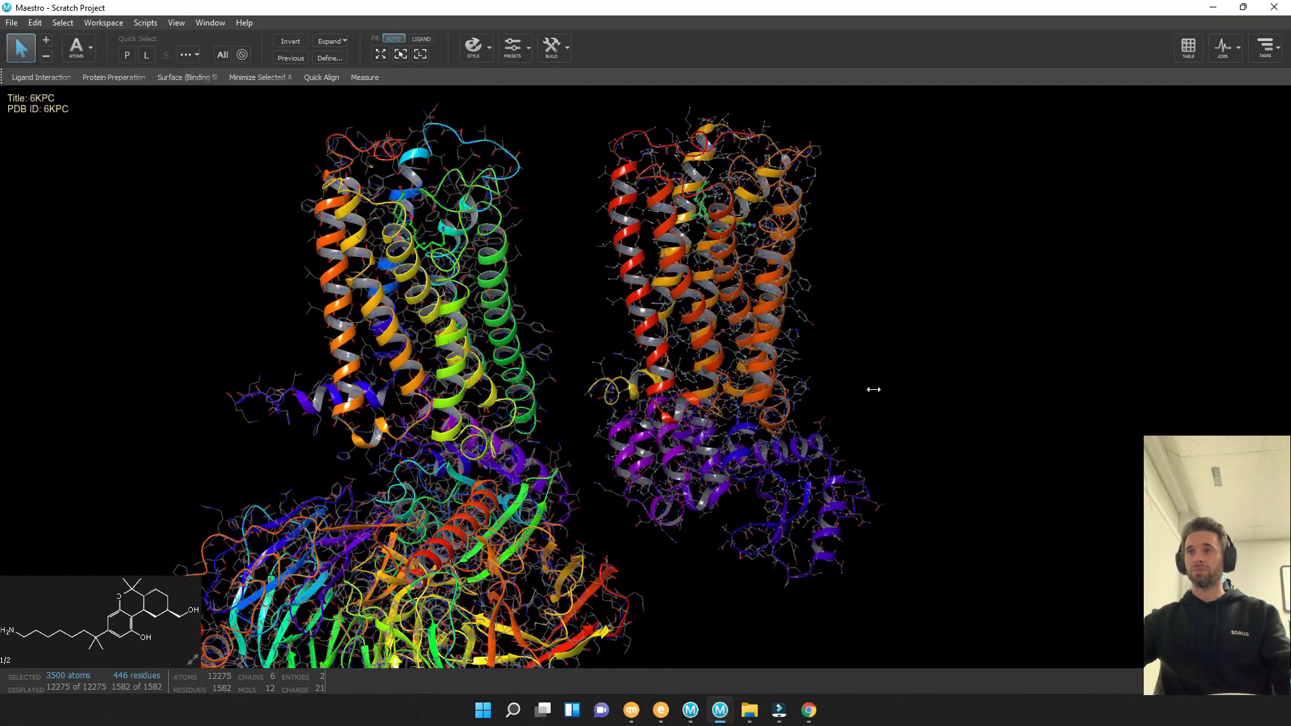
pyautogui.click(1267, 50)
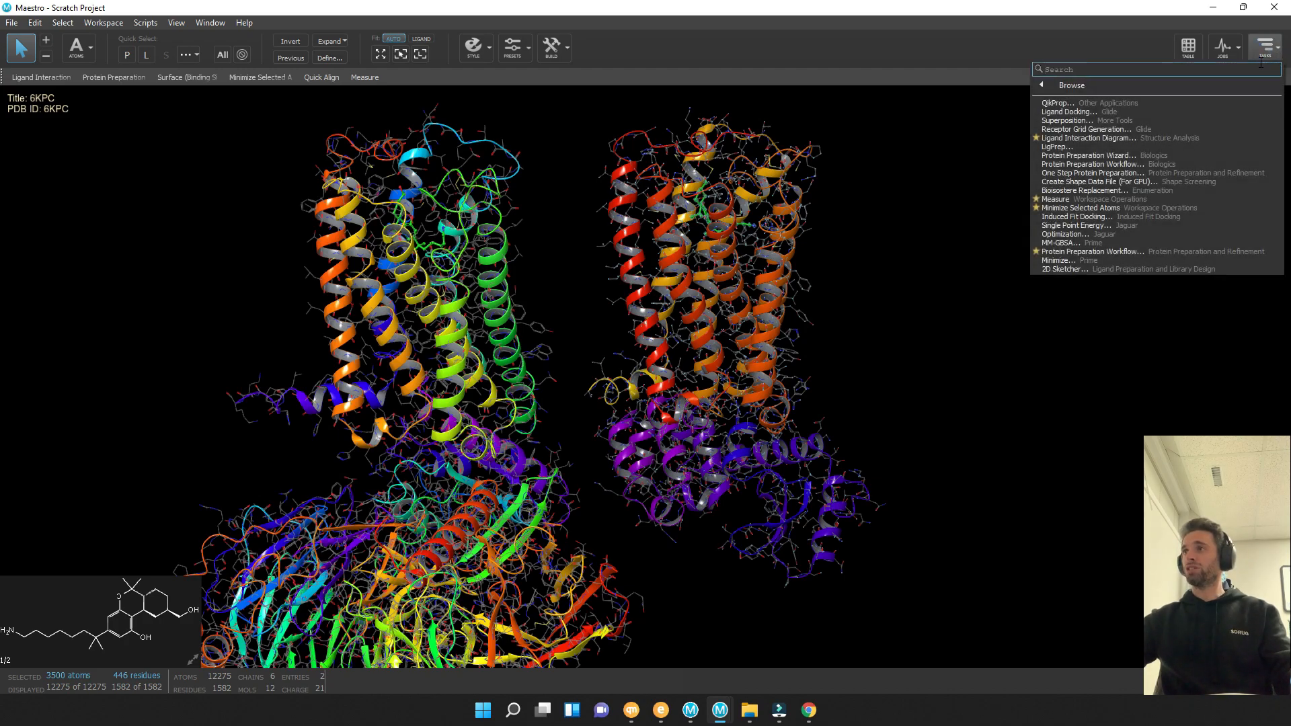
pyautogui.write('super')
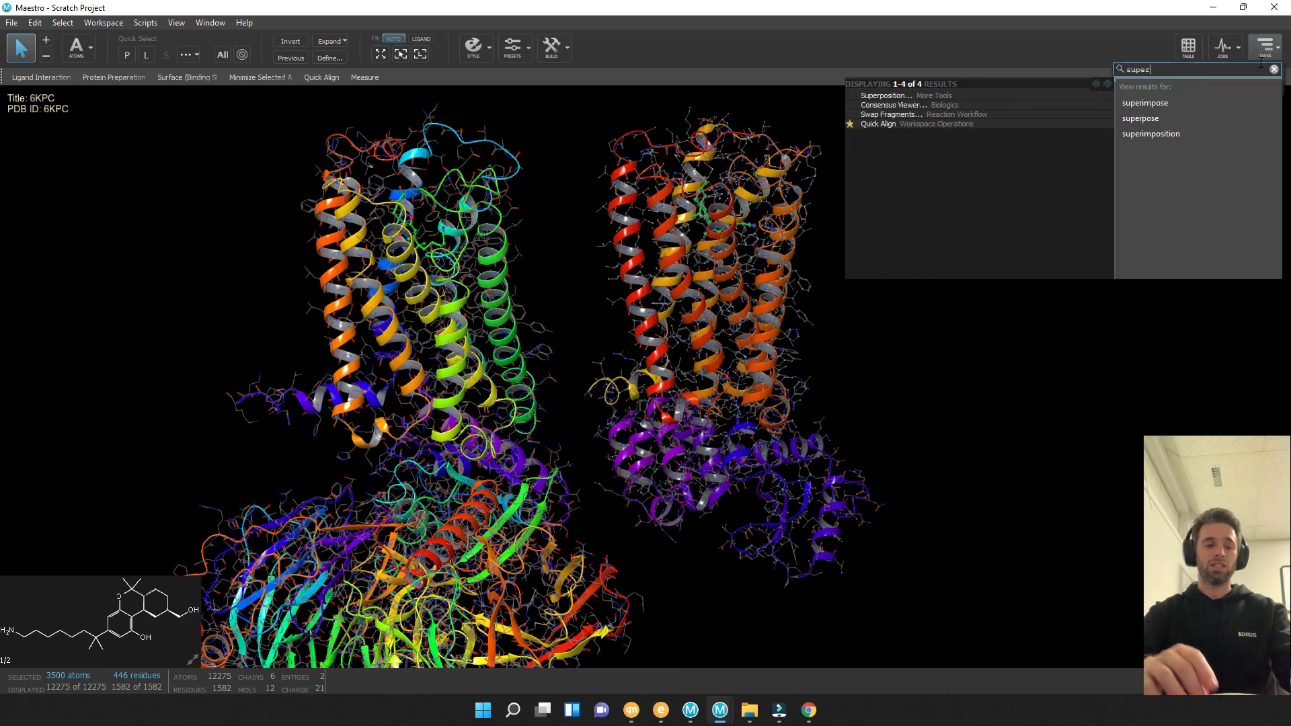
pyautogui.click(960, 96)
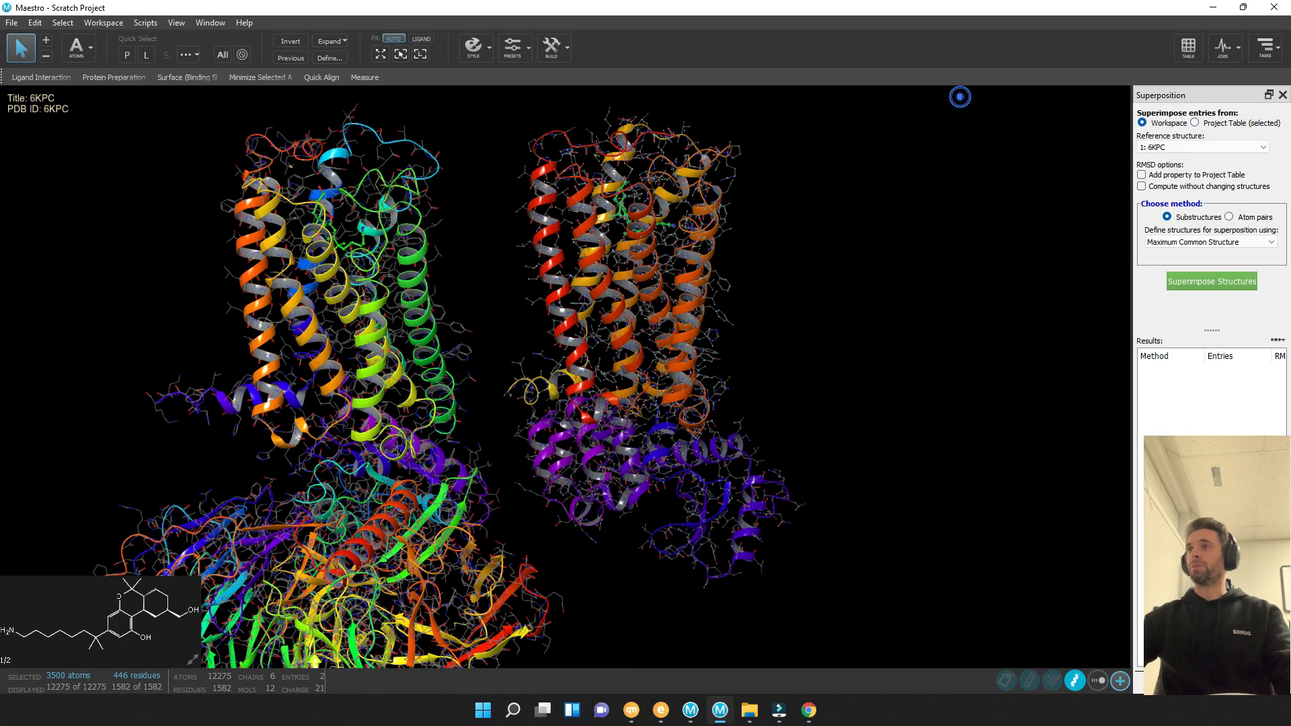
# Set the superposition method to atom pairs, clear the atom selection and enable picking of pairs between the two structures
pyautogui.click(1228, 216)
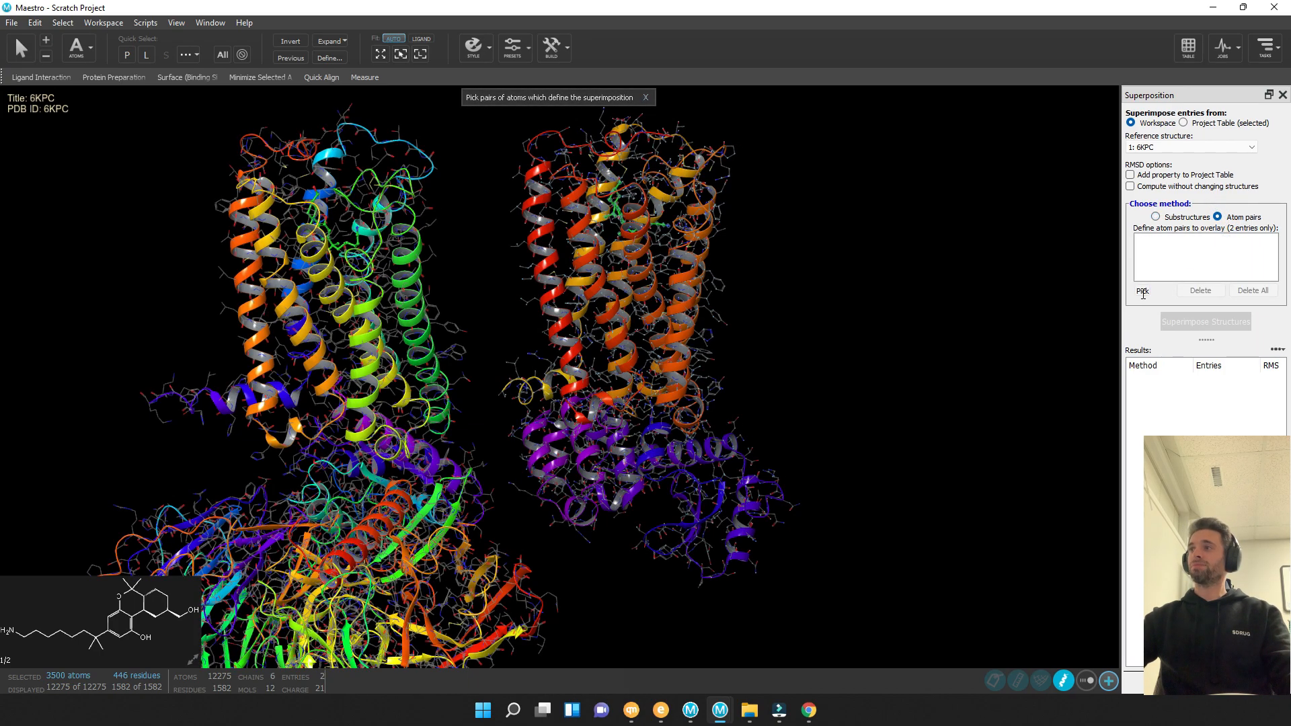
pyautogui.click(1143, 291)
pyautogui.click(921, 288)
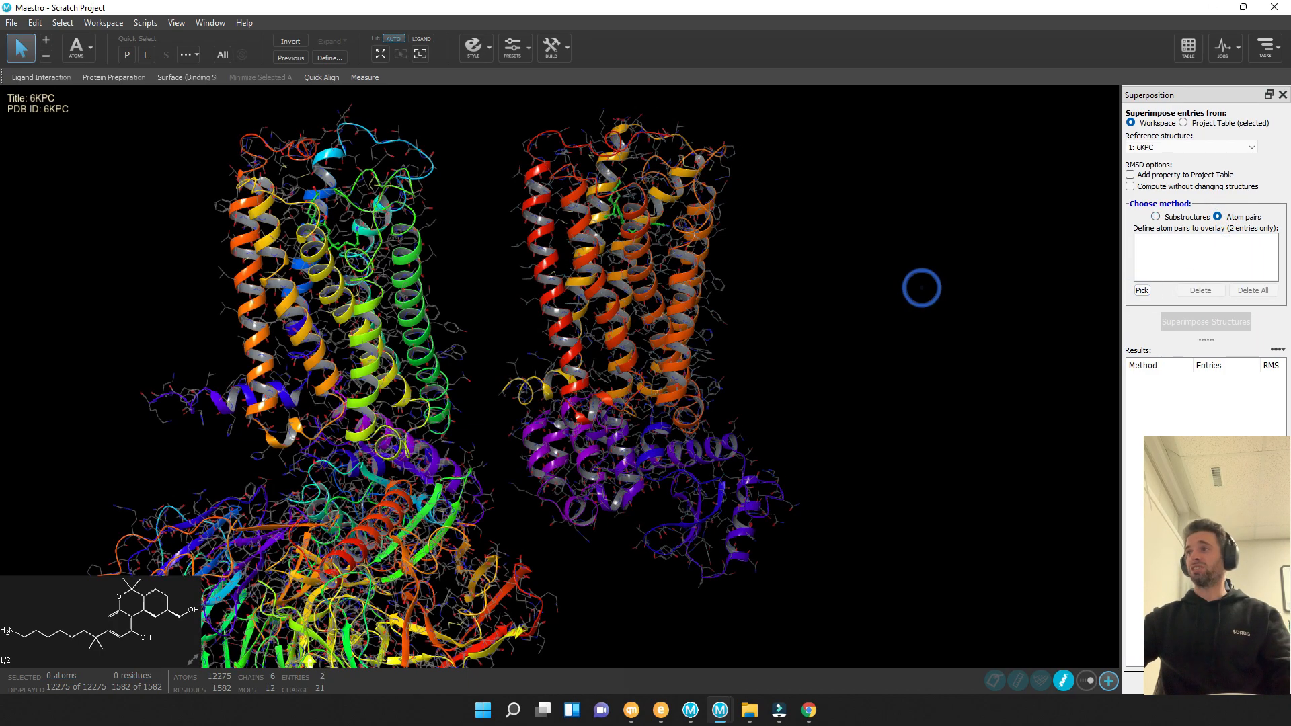
pyautogui.click(1143, 291)
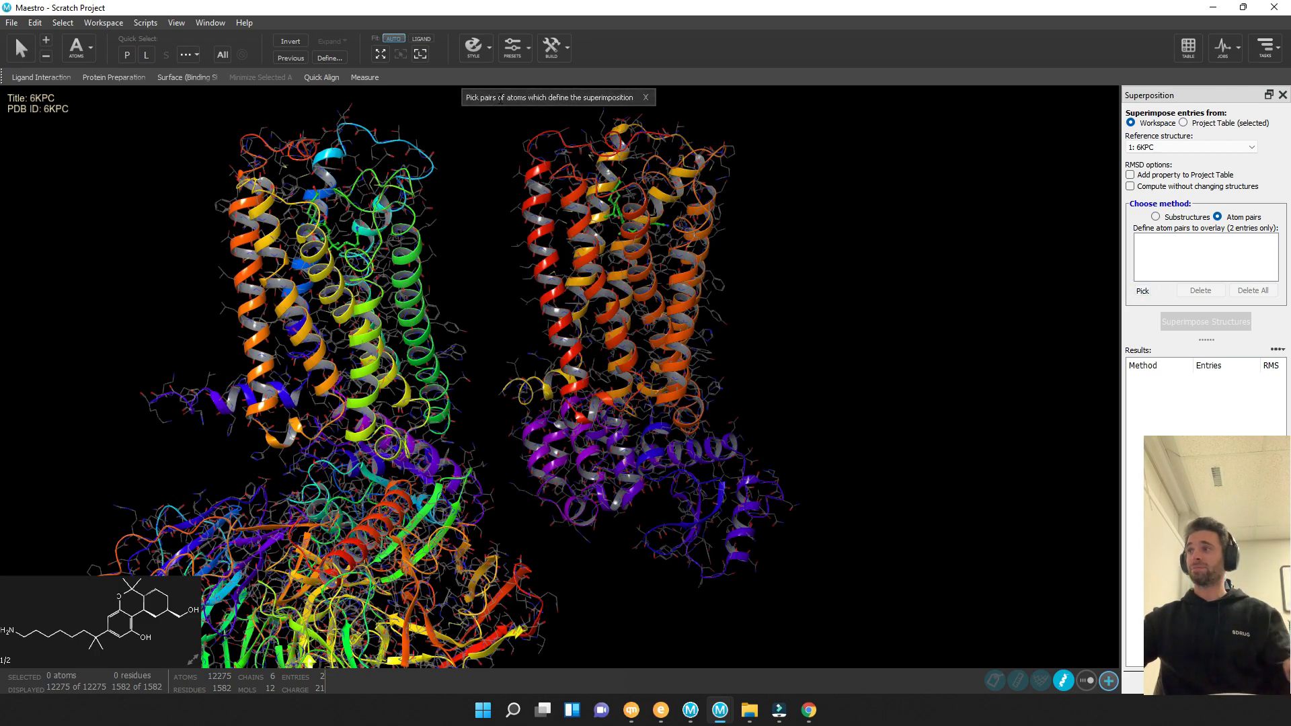
pyautogui.moveTo(494, 283); pyautogui.dragTo(622, 312, button='right')
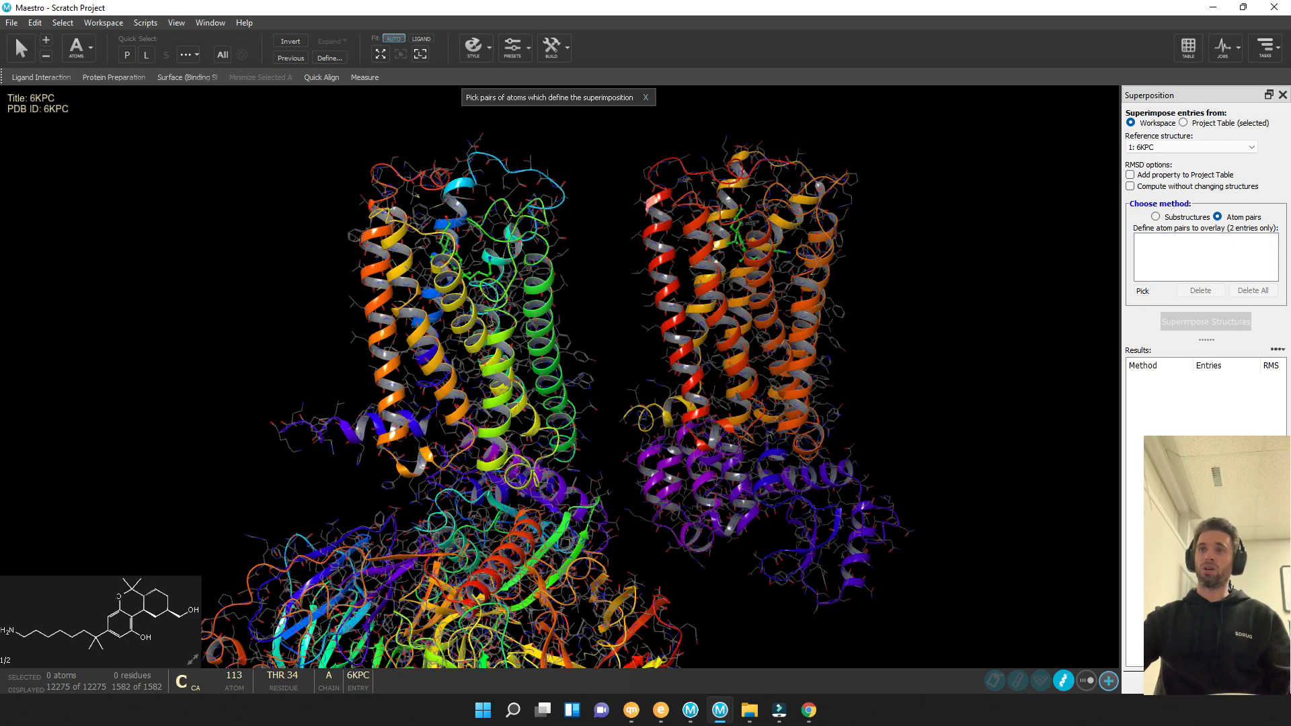
# Define four atom pairs between 6KPC and 6KPF (113–8822, 137–8365, 520–8750, 193–8413) and superimpose the structures
pyautogui.click(362, 237)
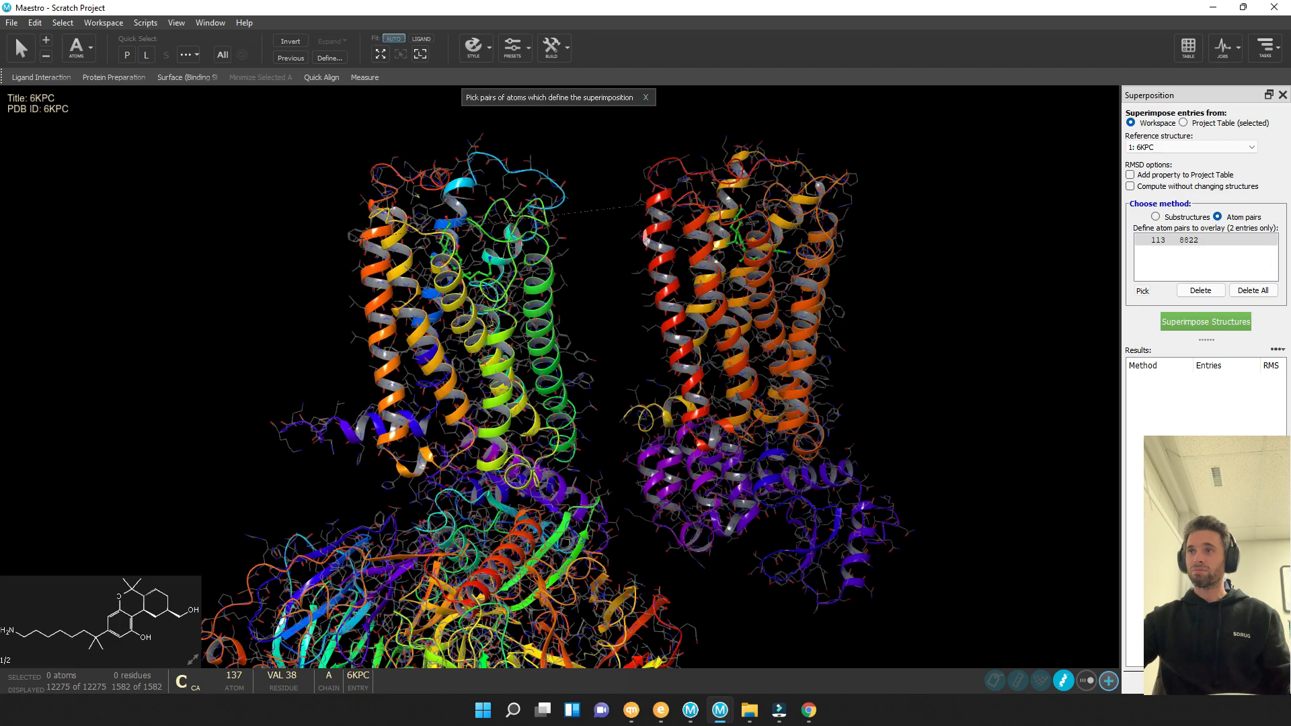
pyautogui.click(363, 242)
pyautogui.click(639, 236)
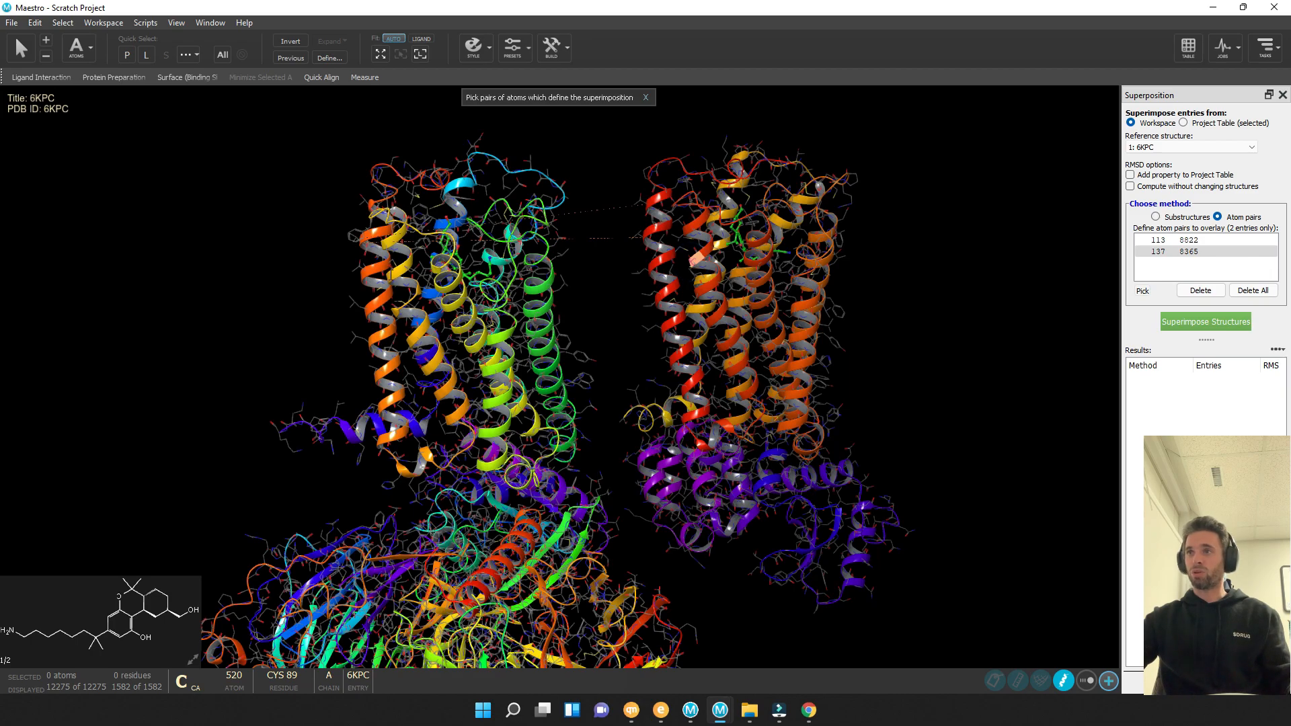
pyautogui.click(694, 261)
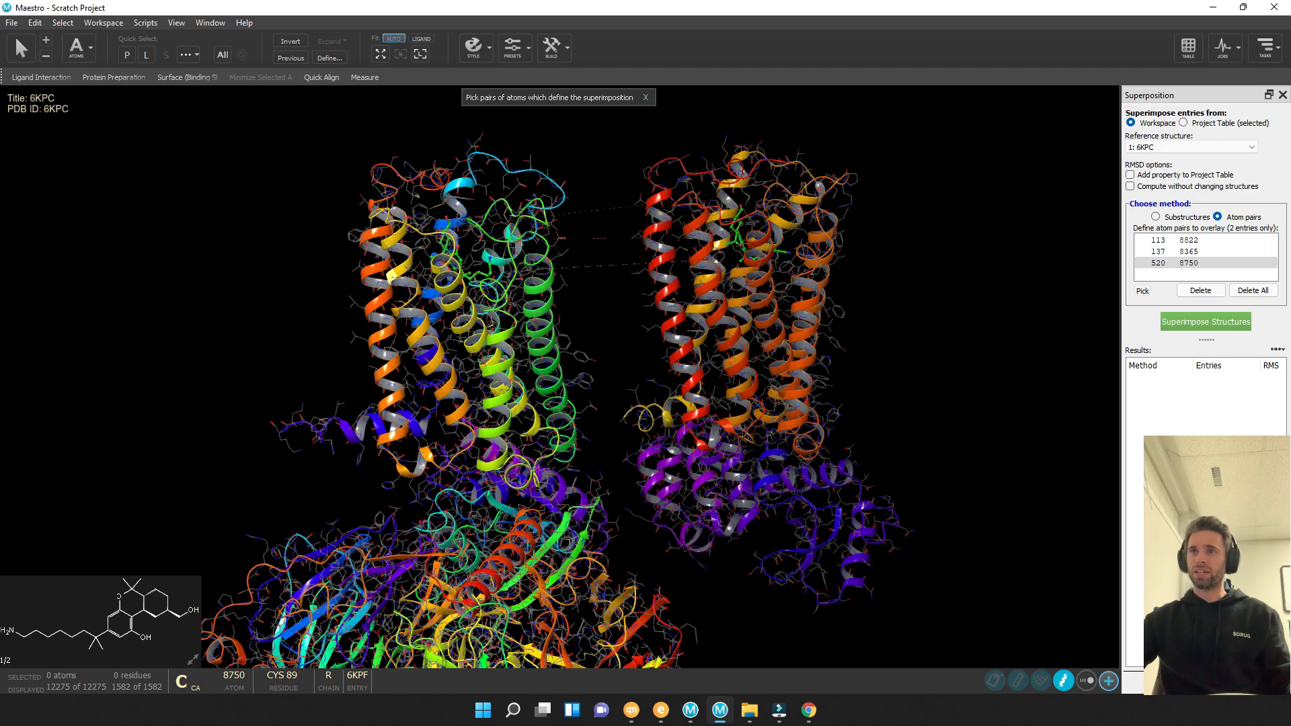
pyautogui.click(656, 300)
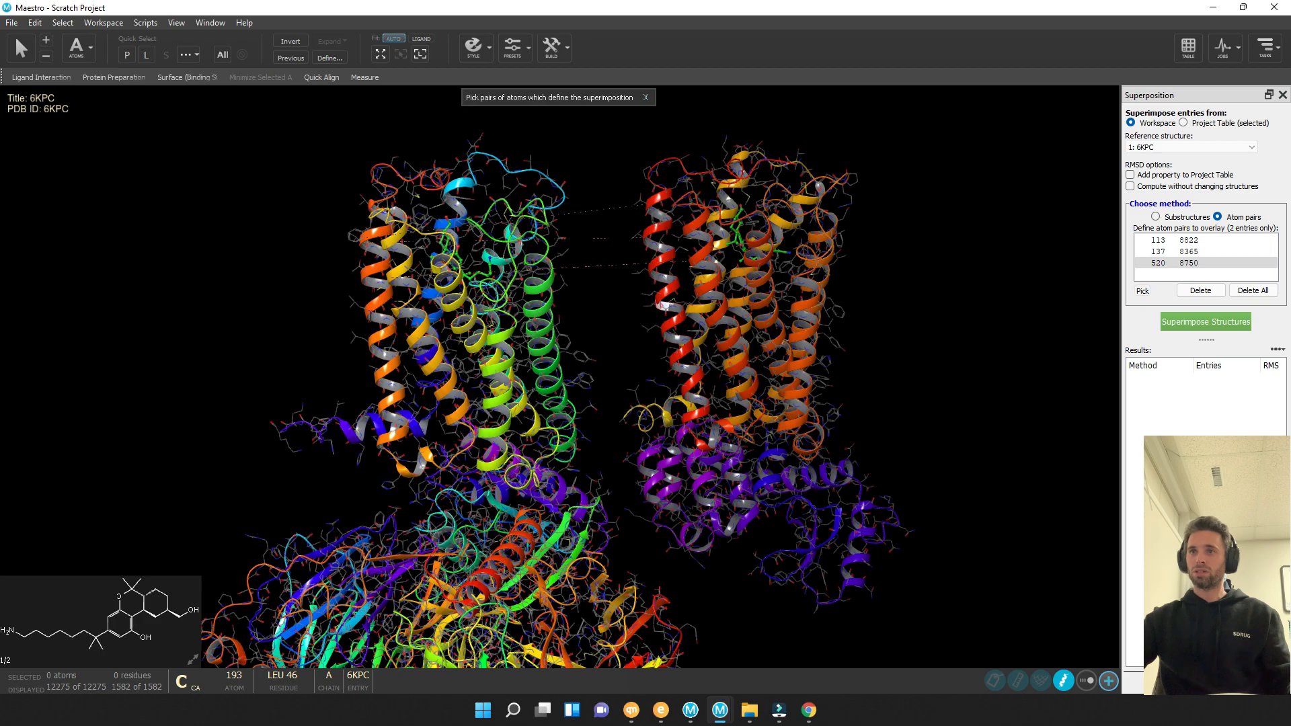
pyautogui.click(370, 314)
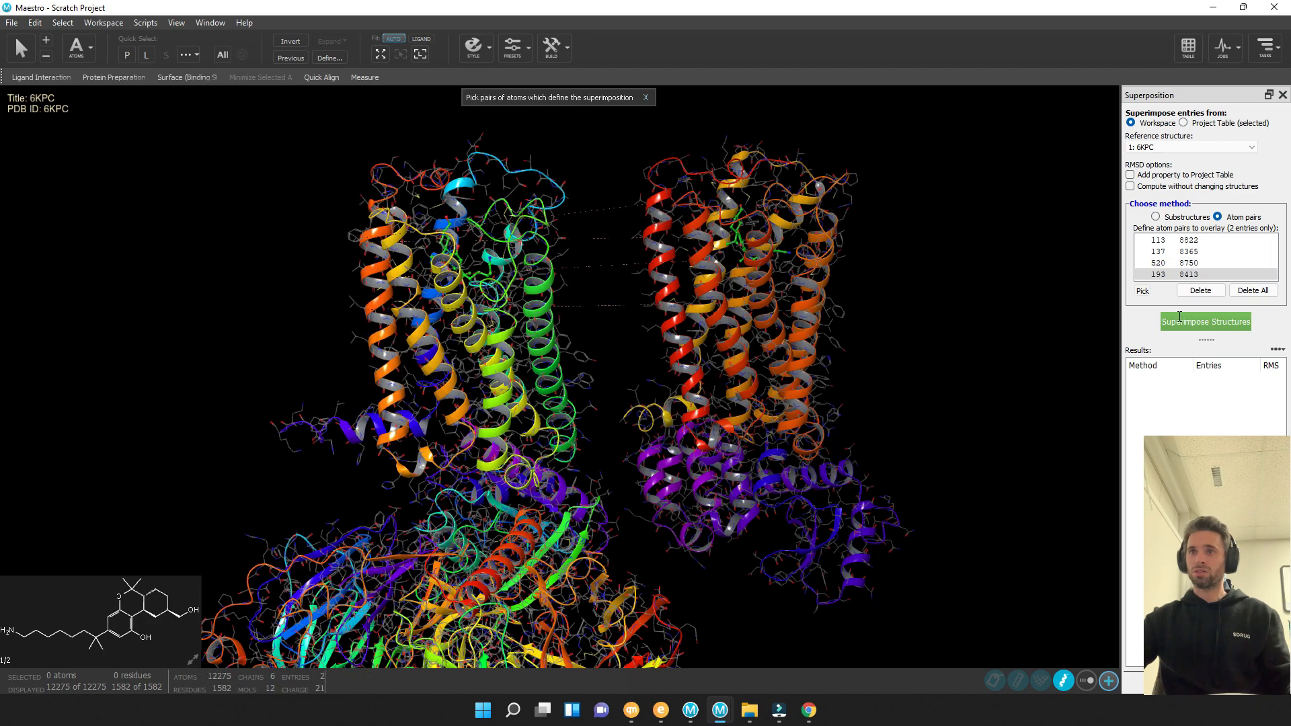
pyautogui.click(1179, 316)
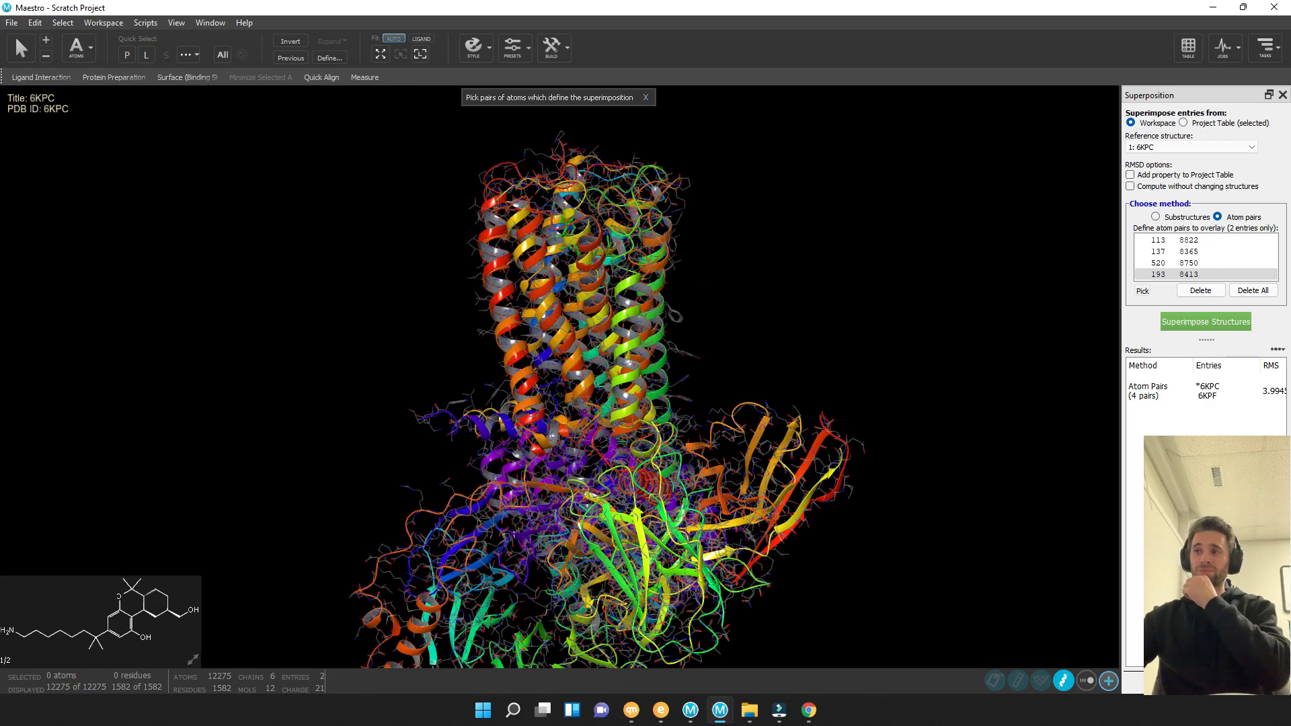
# Examine how closely the helices and ligands of 6KPC and 6KPF overlap after the four-pair superposition
pyautogui.scroll(4, 560, 376)
pyautogui.scroll(2, 560, 377)
pyautogui.moveTo(559, 376); pyautogui.dragTo(506, 540, button='right')
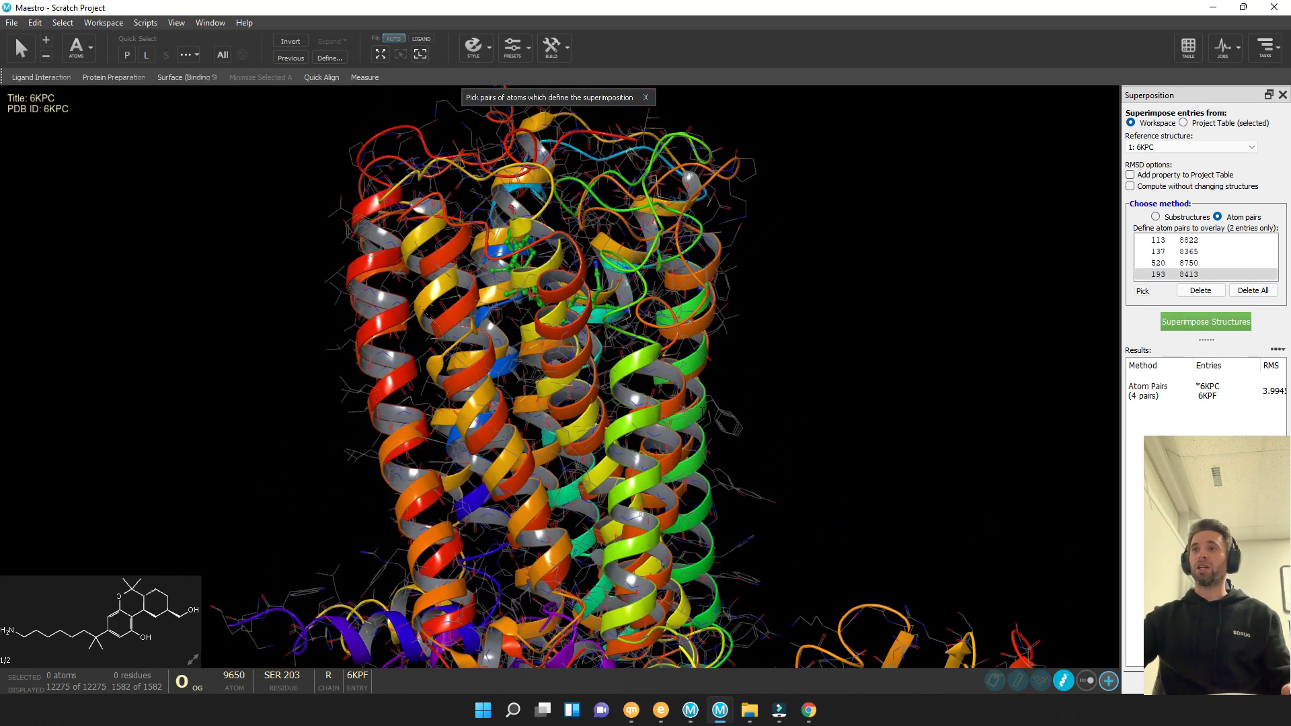
pyautogui.moveTo(592, 403); pyautogui.dragTo(632, 414, button='middle')
pyautogui.moveTo(559, 403); pyautogui.dragTo(651, 421, button='right')
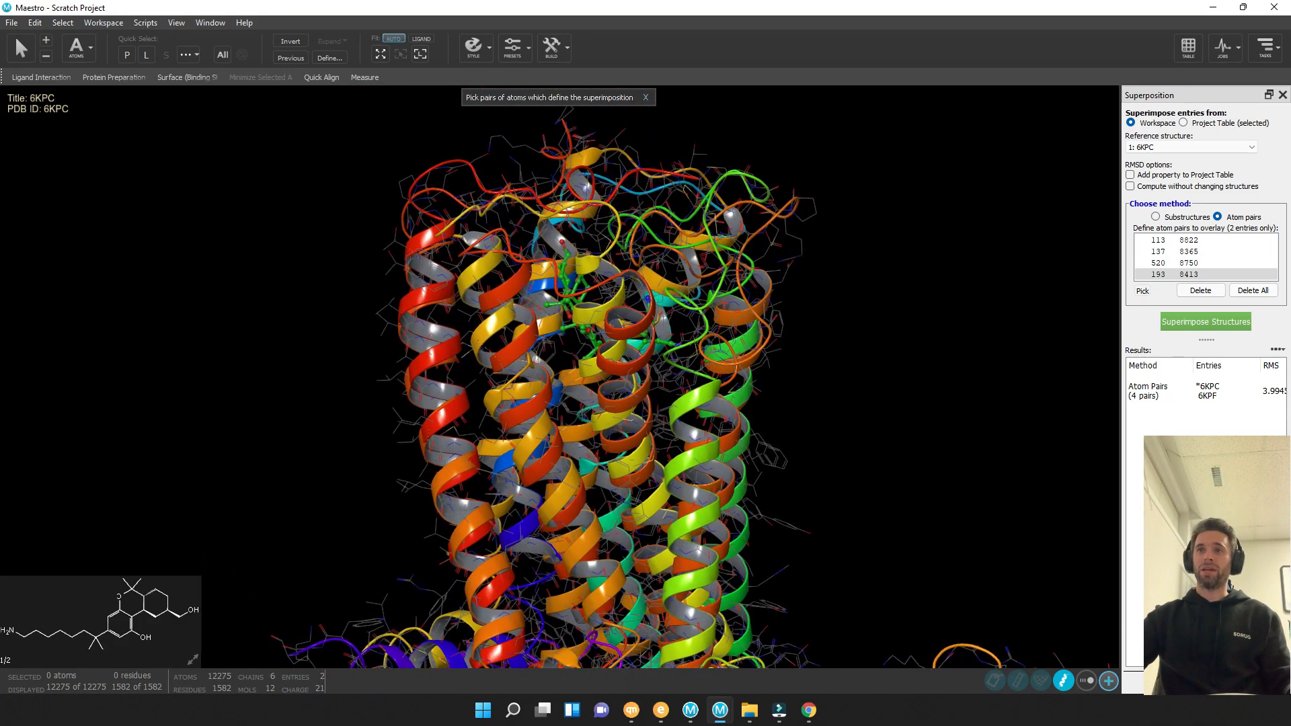
pyautogui.moveTo(651, 421)
pyautogui.mouseDown(button='middle')
pyautogui.moveTo(636, 420)
pyautogui.moveTo(652, 420)
pyautogui.mouseUp(button='middle')
pyautogui.moveTo(652, 421); pyautogui.dragTo(653, 417, button='right')
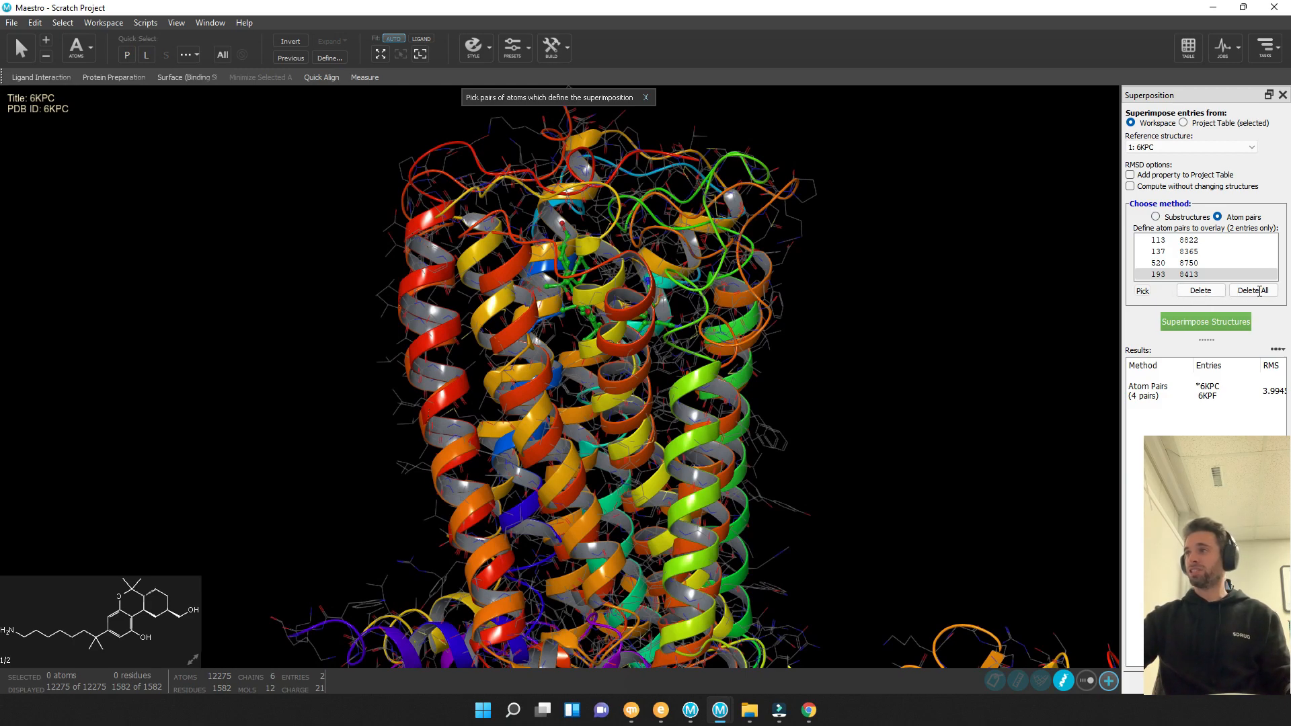
# Delete all atom pairs, then pair the matching alpha carbons of Val 38 and Leu 42 in 6KPC and 6KPF
pyautogui.click(1255, 291)
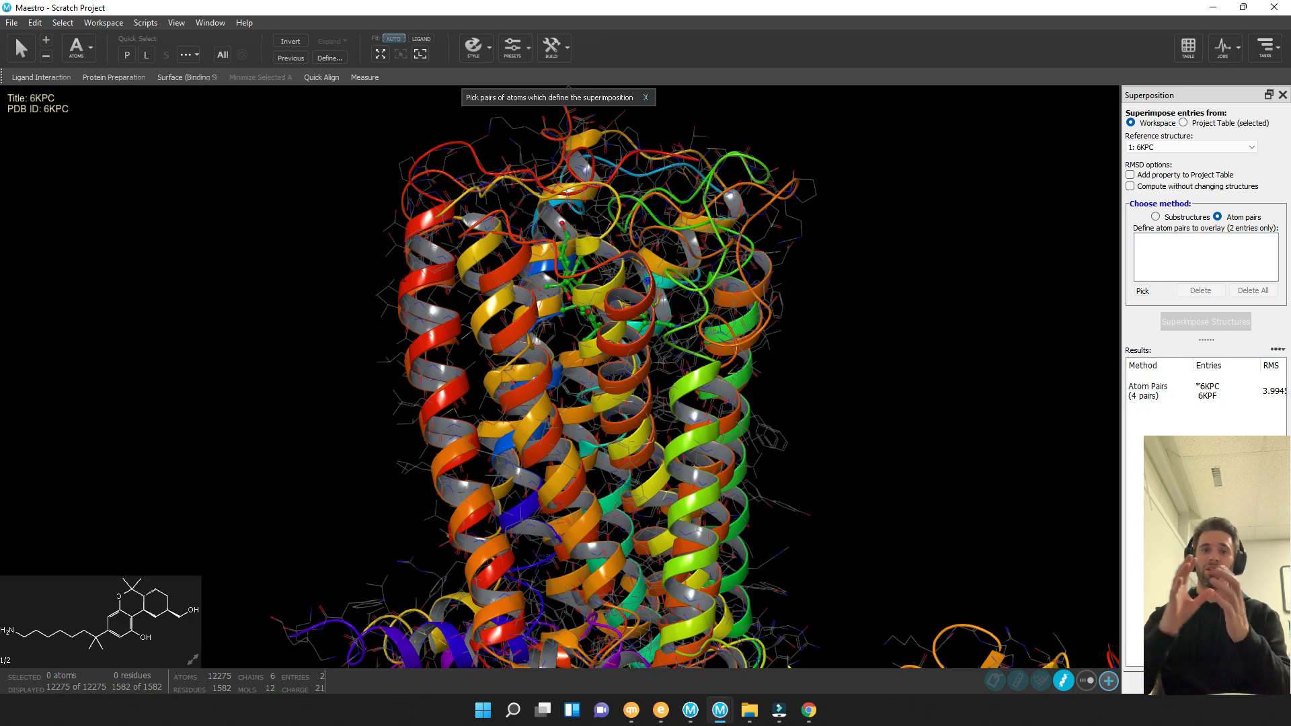
pyautogui.moveTo(563, 314); pyautogui.dragTo(713, 470, button='middle')
pyautogui.moveTo(601, 409); pyautogui.dragTo(602, 359, button='middle')
pyautogui.moveTo(602, 359); pyautogui.dragTo(629, 387, button='right')
pyautogui.scroll(4, 628, 387)
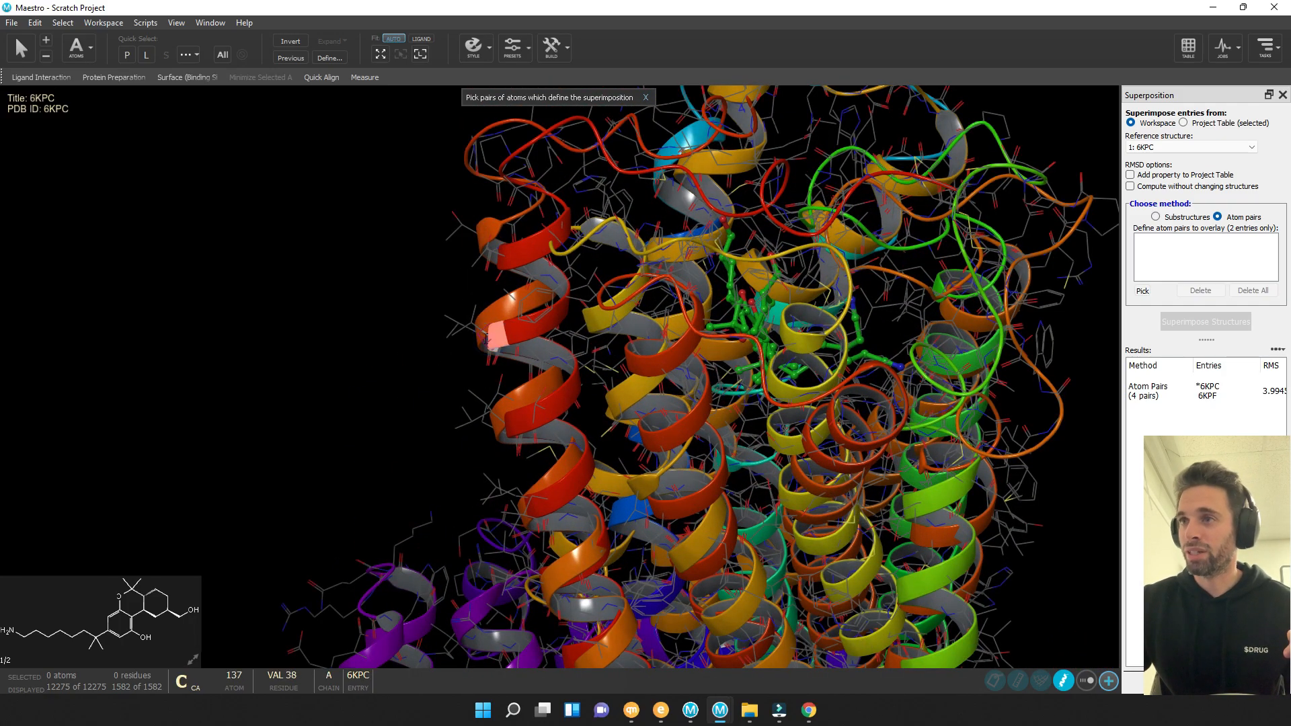
pyautogui.click(485, 334)
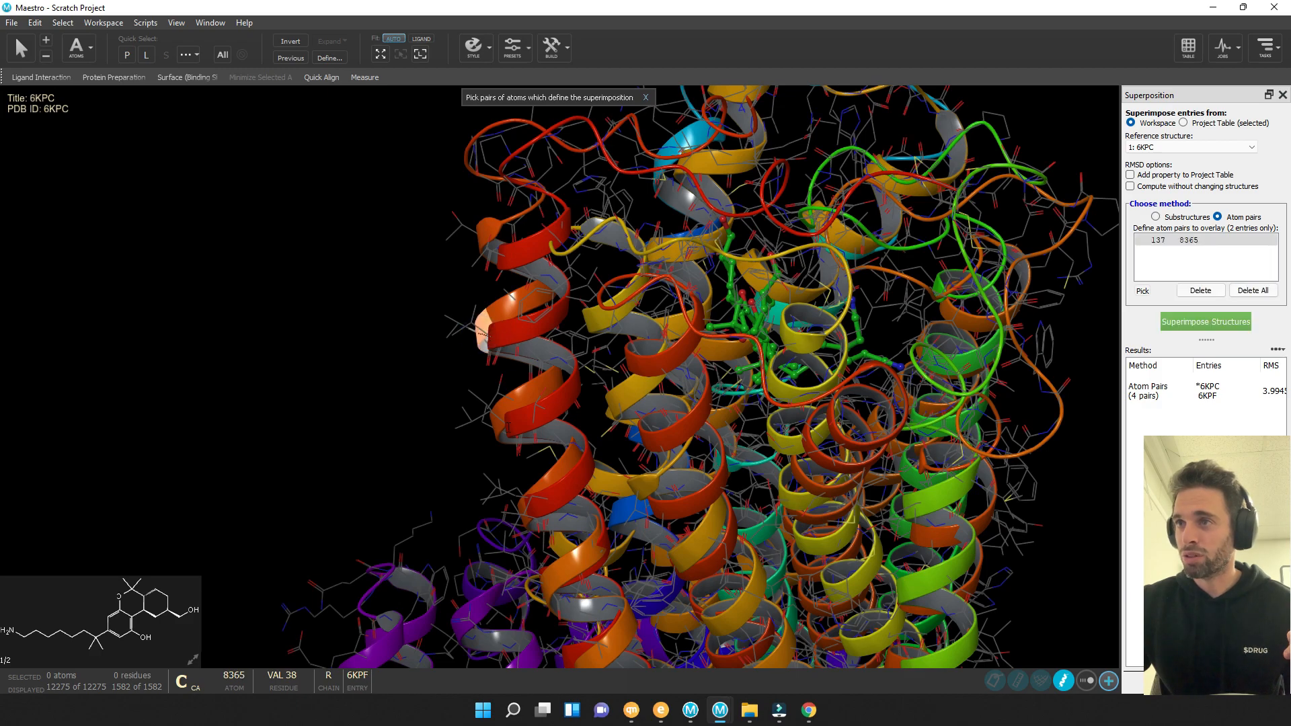
pyautogui.click(501, 430)
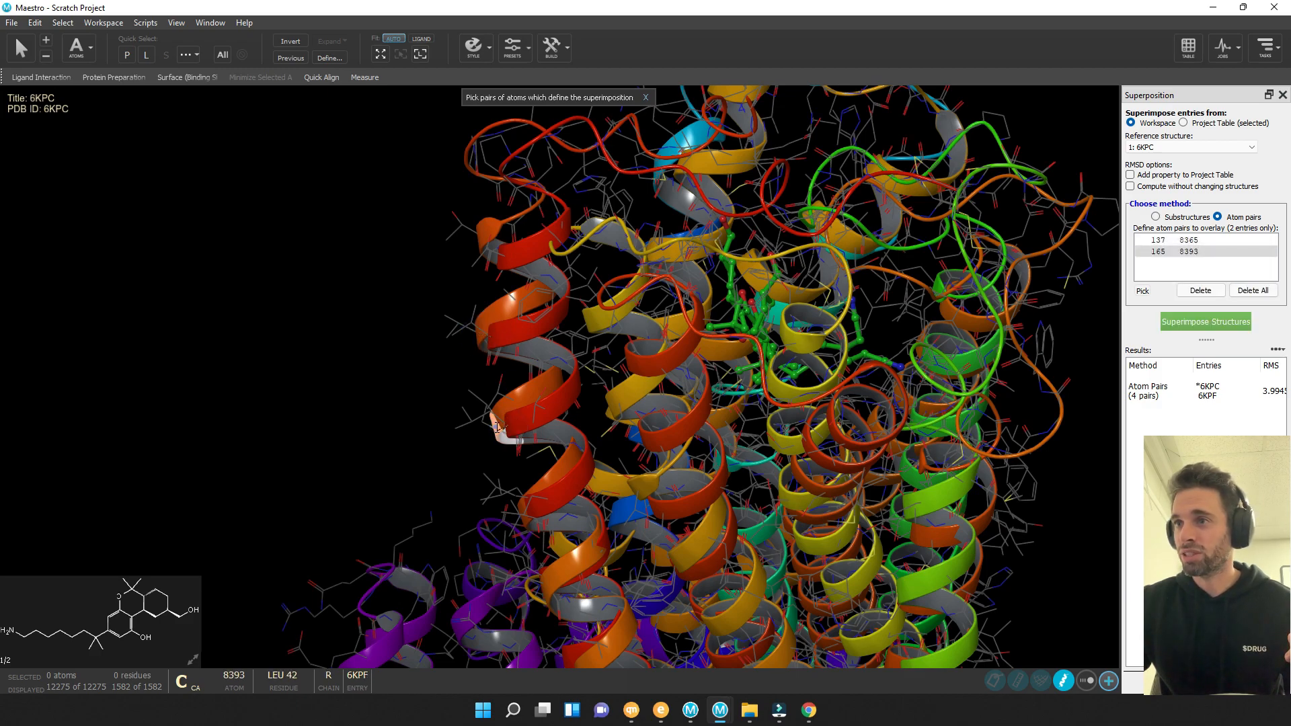
# Add the matching Thr 116 alpha carbons as a third atom pair and superimpose the structures again
pyautogui.moveTo(631, 392)
pyautogui.mouseDown(button='middle')
pyautogui.moveTo(628, 369)
pyautogui.moveTo(625, 408)
pyautogui.mouseUp(button='middle')
pyautogui.moveTo(625, 408); pyautogui.dragTo(615, 250, button='right')
pyautogui.moveTo(614, 249); pyautogui.dragTo(639, 202, button='middle')
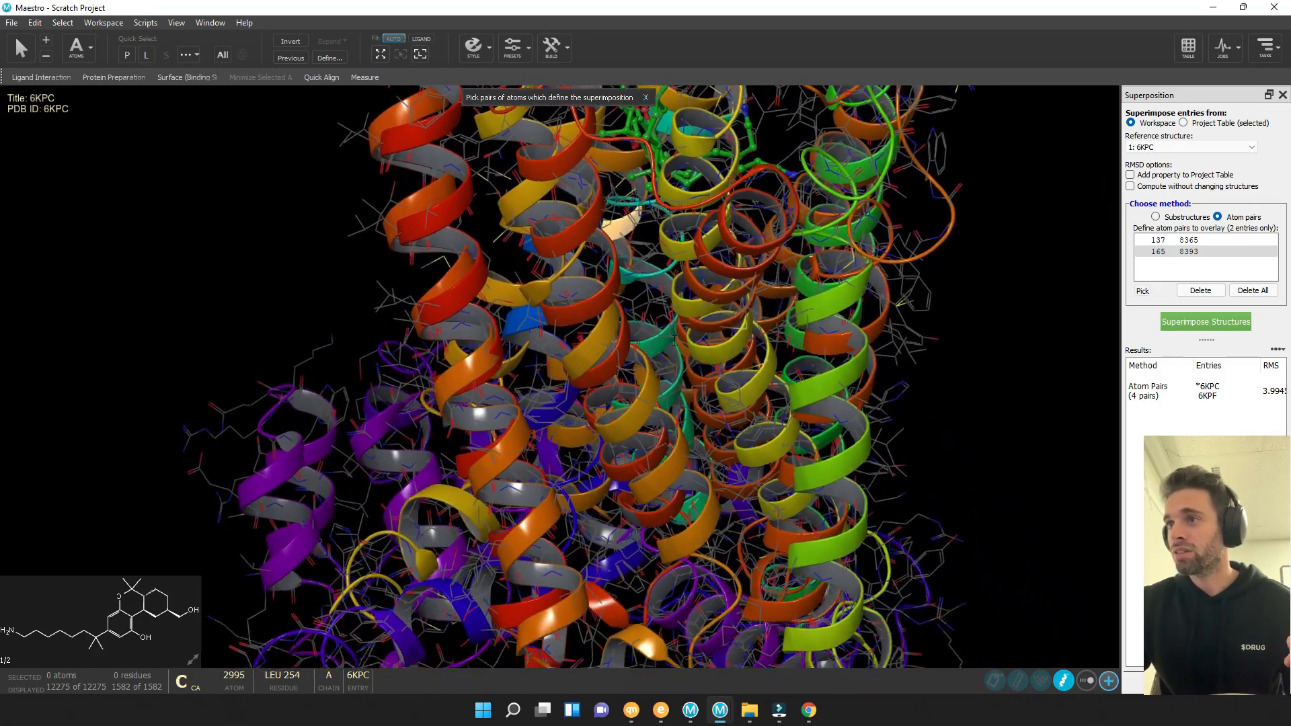
pyautogui.moveTo(638, 202); pyautogui.dragTo(701, 258, button='right')
pyautogui.moveTo(702, 259); pyautogui.dragTo(703, 158, button='middle')
pyautogui.moveTo(706, 244); pyautogui.dragTo(714, 299, button='right')
pyautogui.moveTo(715, 299); pyautogui.dragTo(742, 450, button='middle')
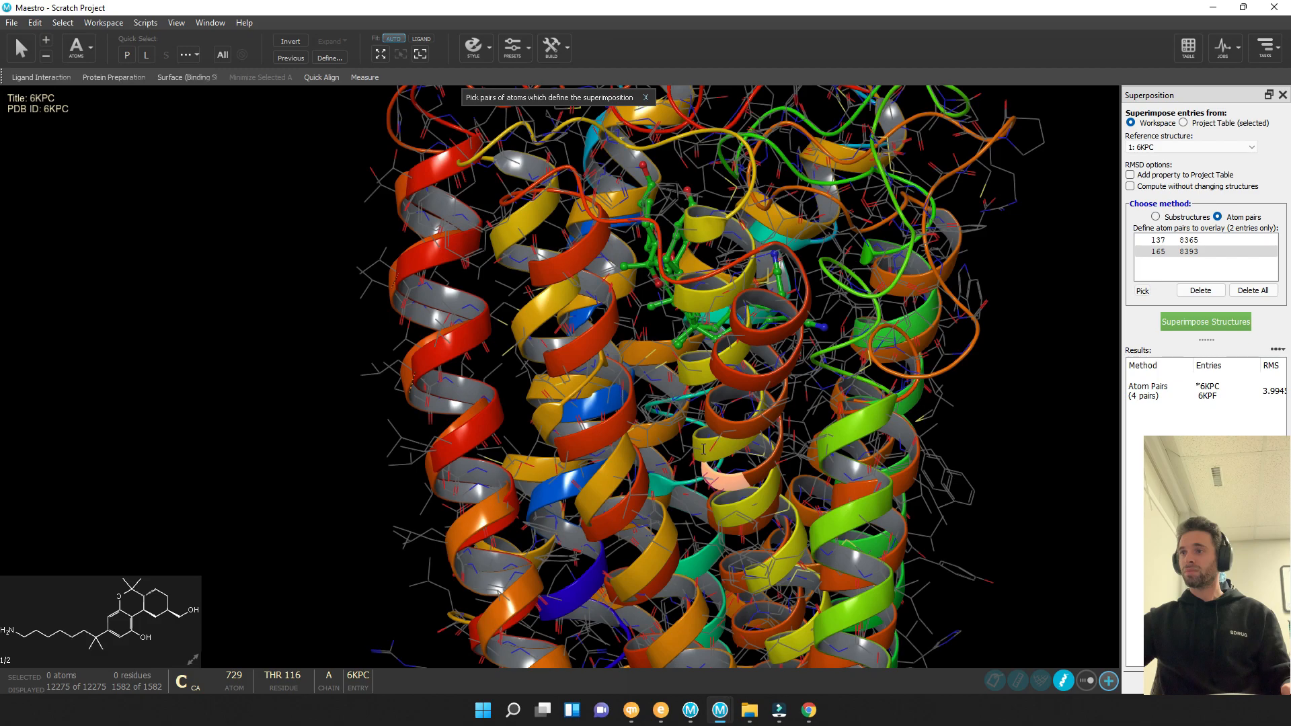
pyautogui.click(703, 448)
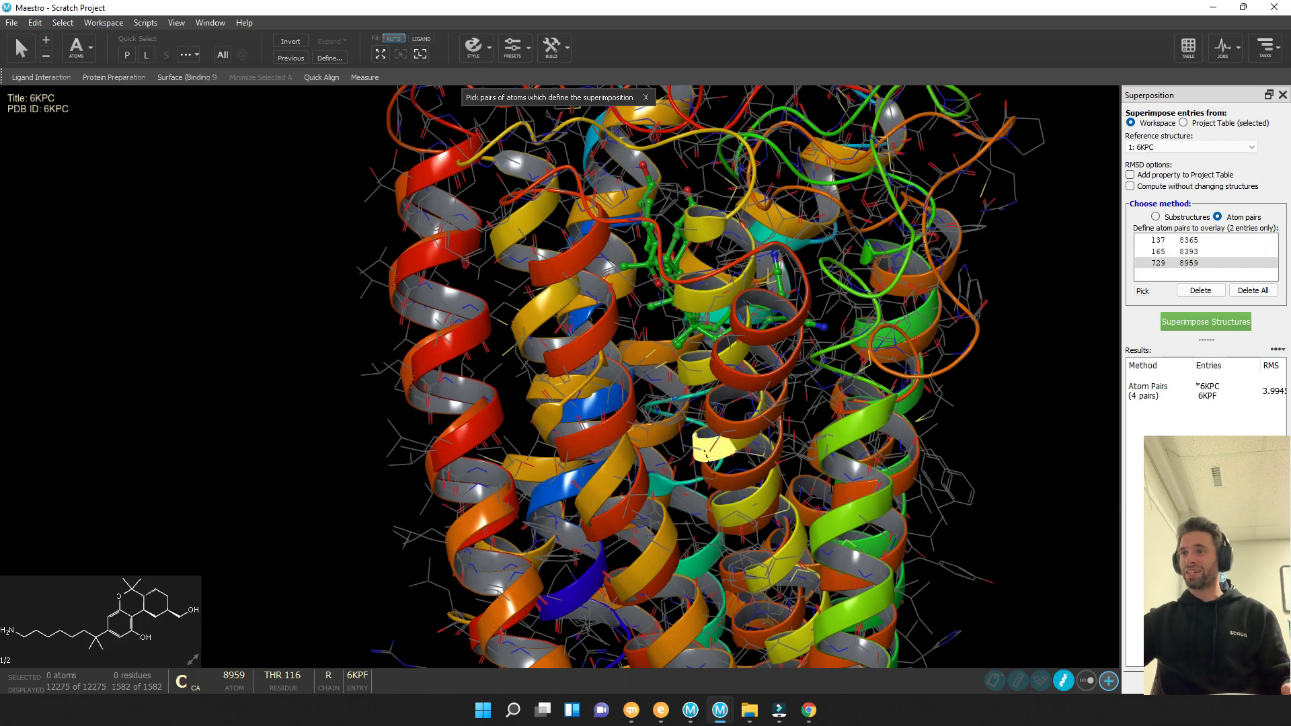
pyautogui.click(1214, 323)
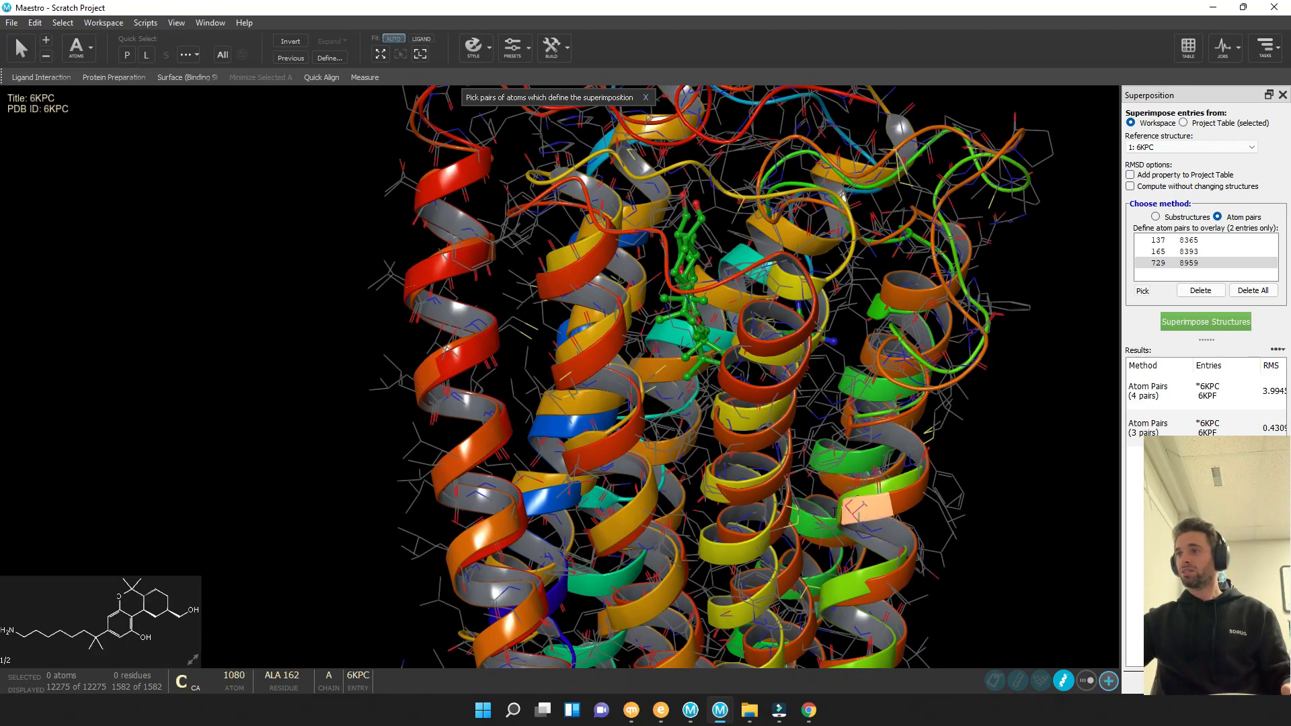
# Add a fourth atom pair matching Val 85 of 6KPC with its counterpart in 6KPF
pyautogui.click(839, 514)
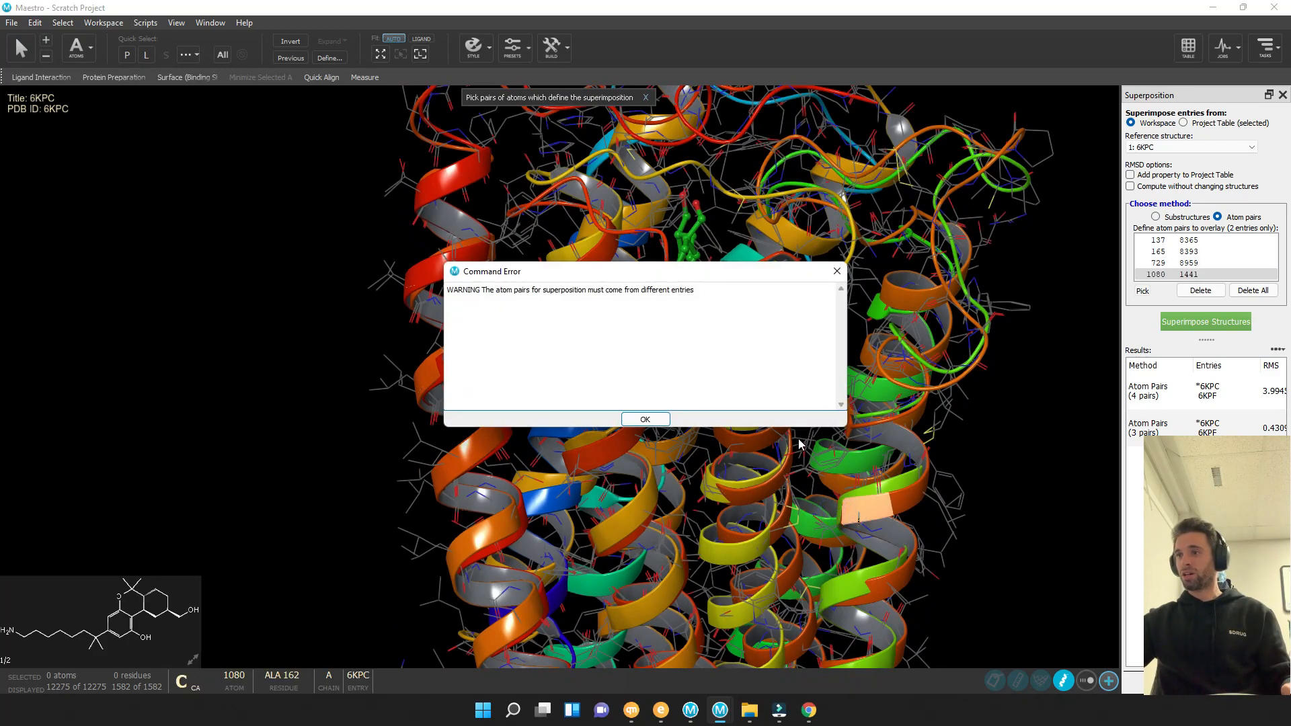
pyautogui.click(645, 419)
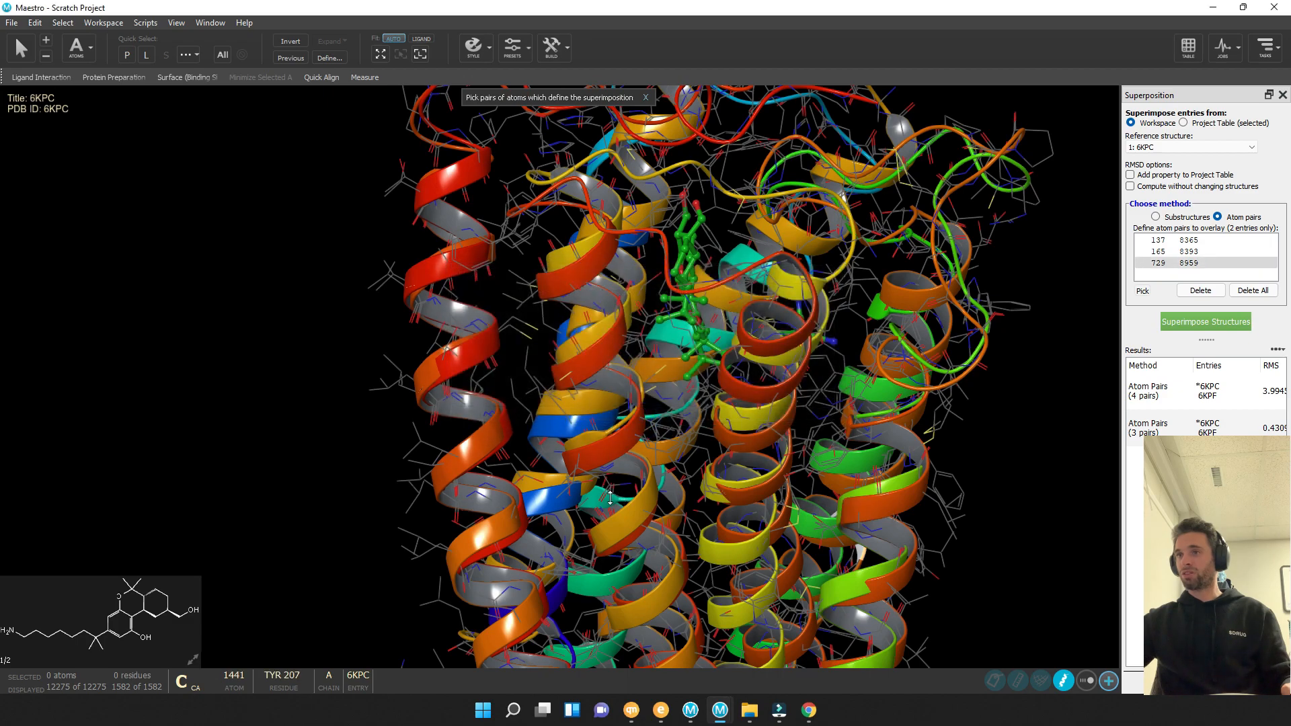
pyautogui.click(575, 459)
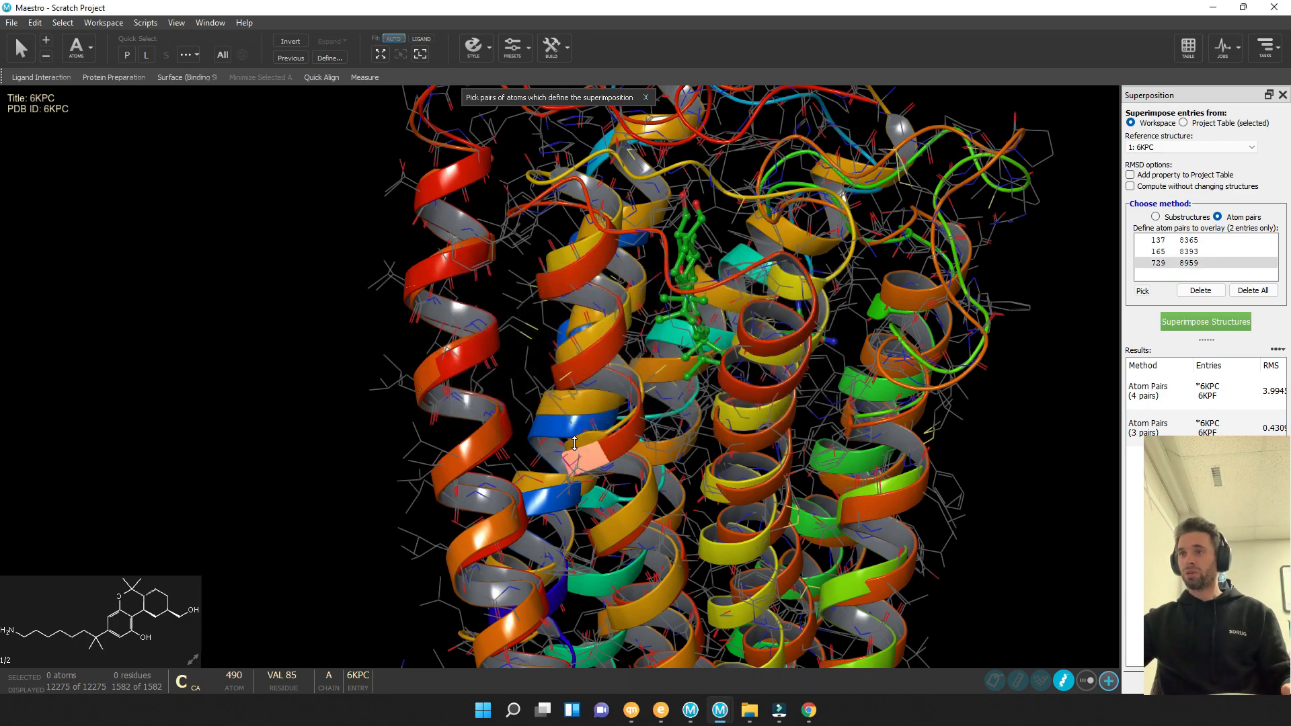
pyautogui.click(577, 443)
# Pair Ala 162 of 6KPC with the overlapping 6KPF atom 9317 and superimpose the structures with five pairs
pyautogui.moveTo(615, 443); pyautogui.dragTo(850, 500, button='middle')
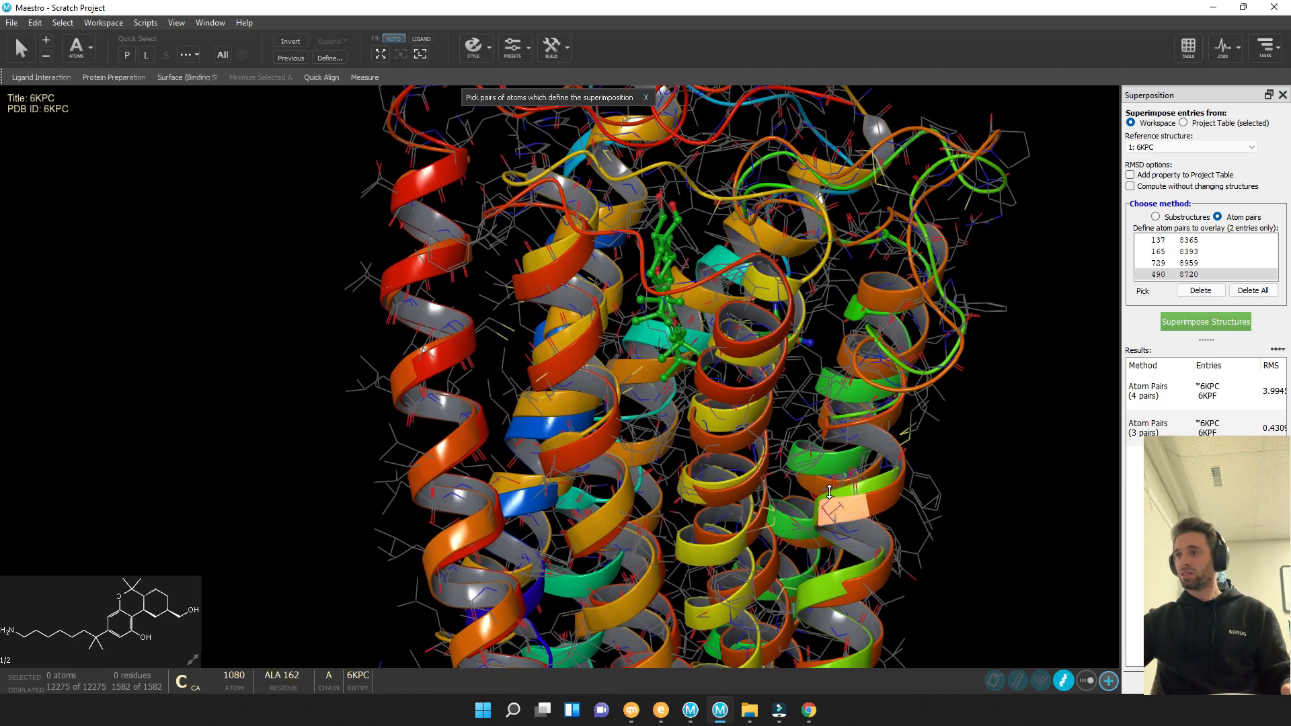
pyautogui.click(829, 492)
pyautogui.click(658, 418)
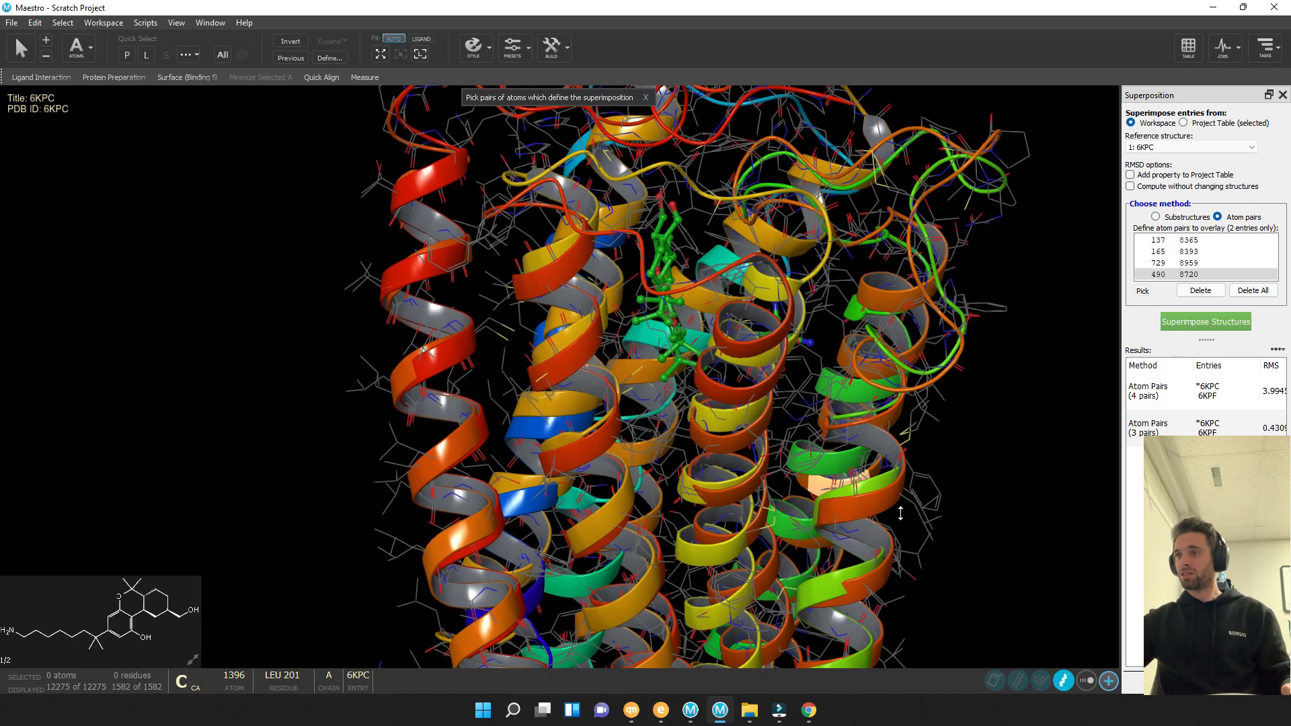
pyautogui.scroll(10, 901, 513)
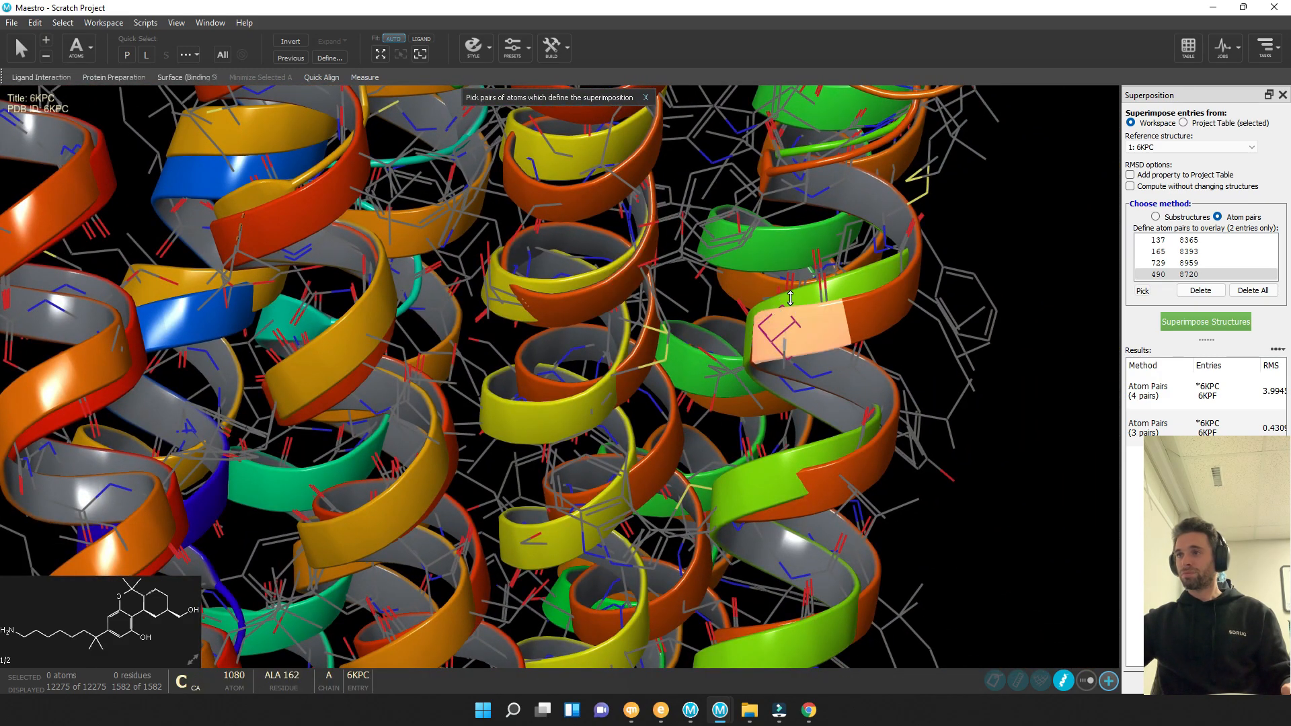
pyautogui.click(790, 298)
pyautogui.click(1205, 321)
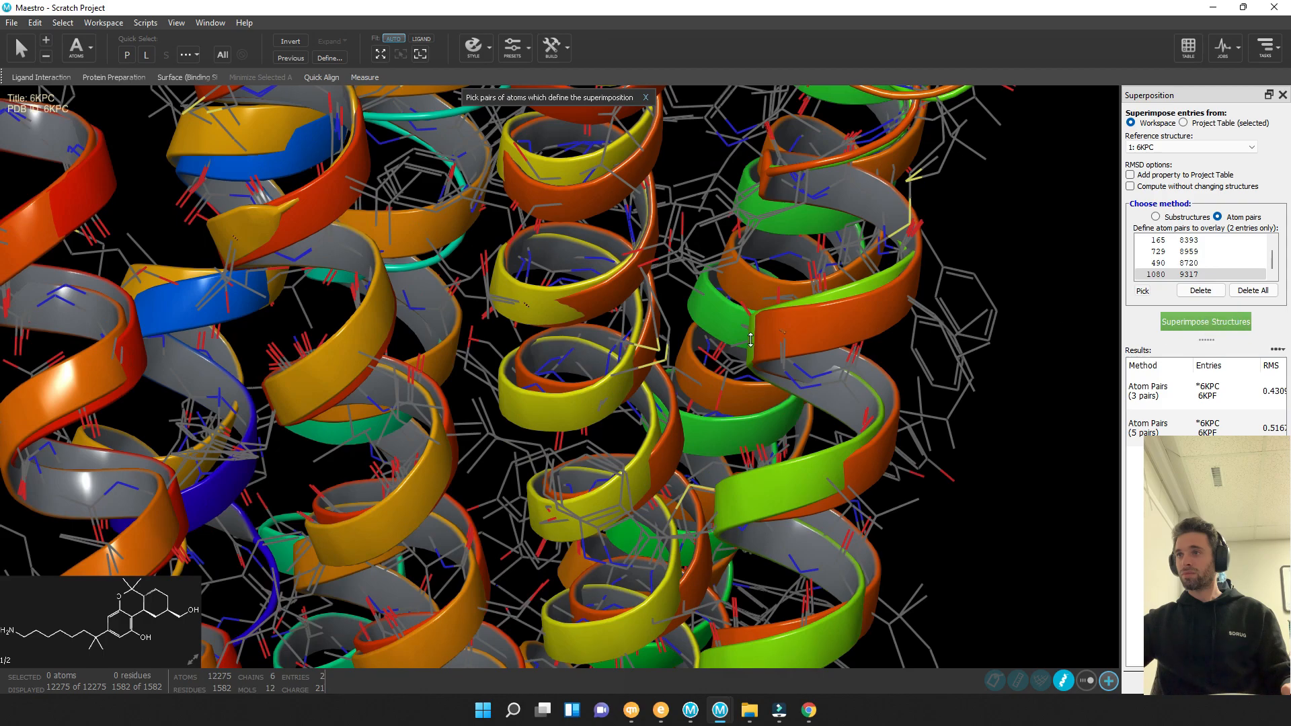
# Pair Trp 194 of 6KPC, near the ligand, with 6KPF atom 9562 and superimpose the structures with six pairs
pyautogui.scroll(-5, 625, 363)
pyautogui.scroll(-3, 648, 343)
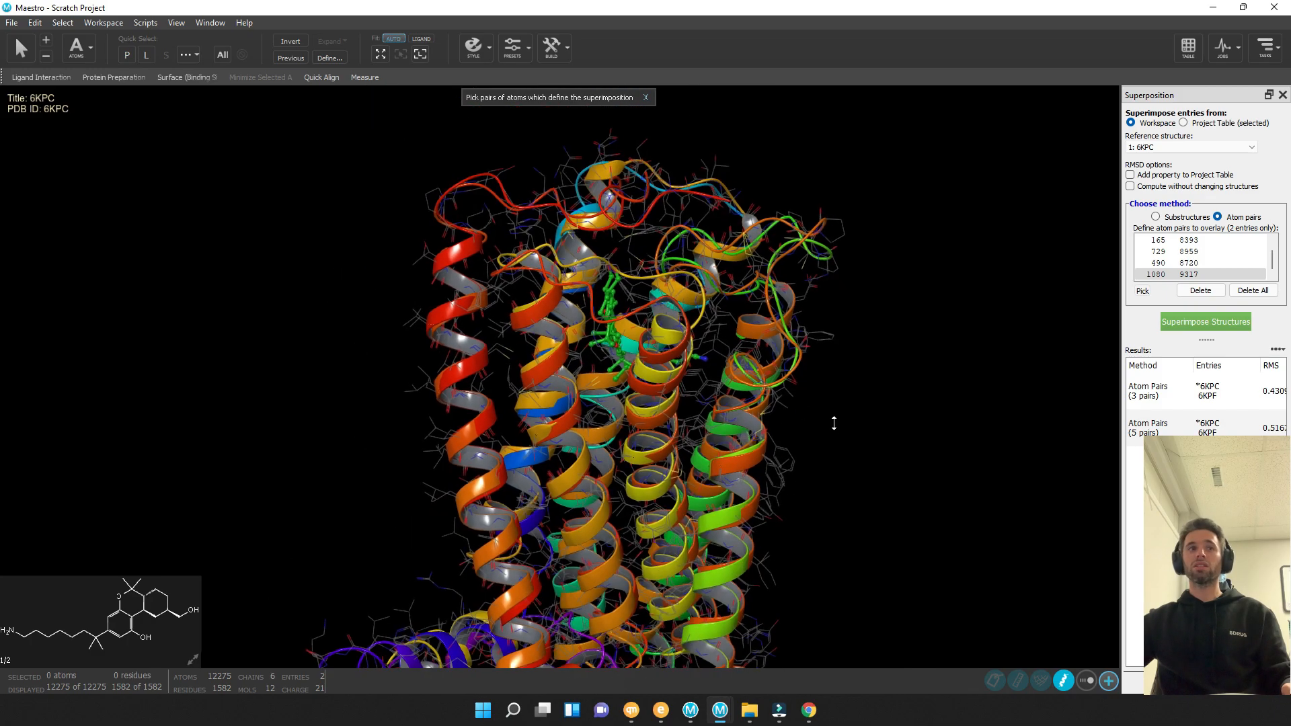
pyautogui.moveTo(834, 422); pyautogui.dragTo(796, 427, button='middle')
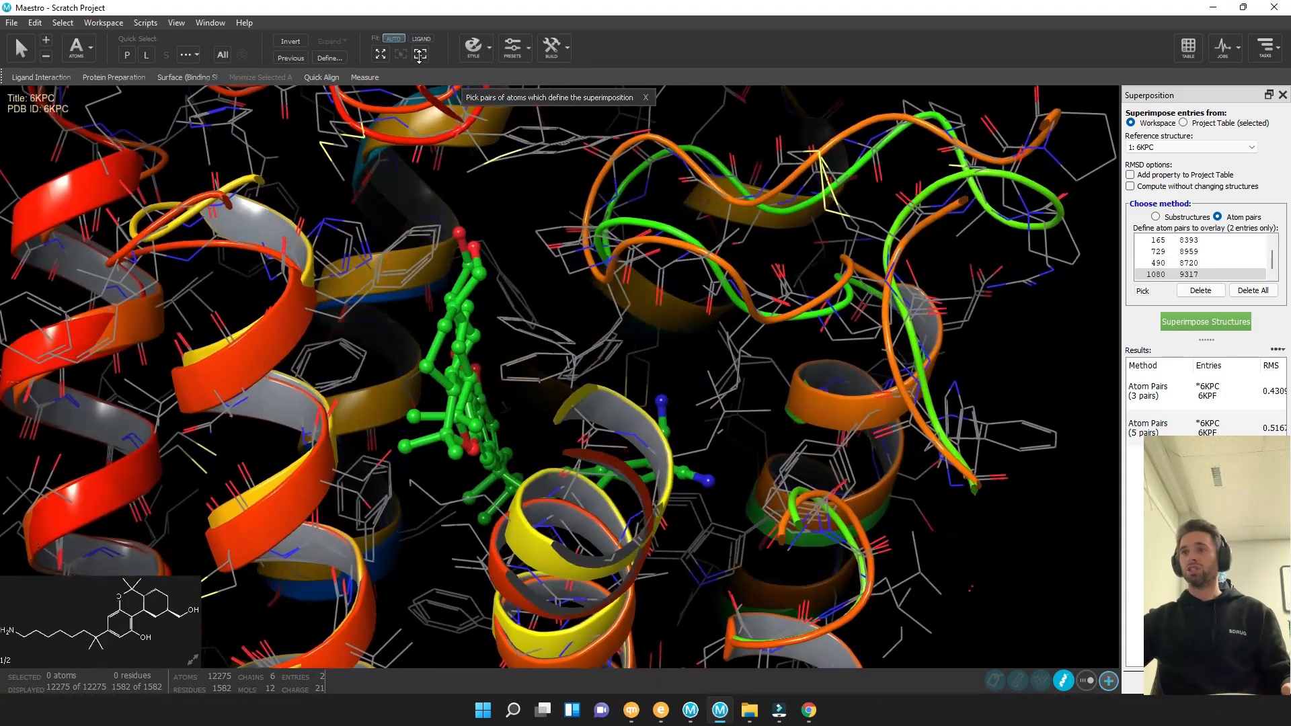
pyautogui.moveTo(721, 443); pyautogui.dragTo(773, 310, button='middle')
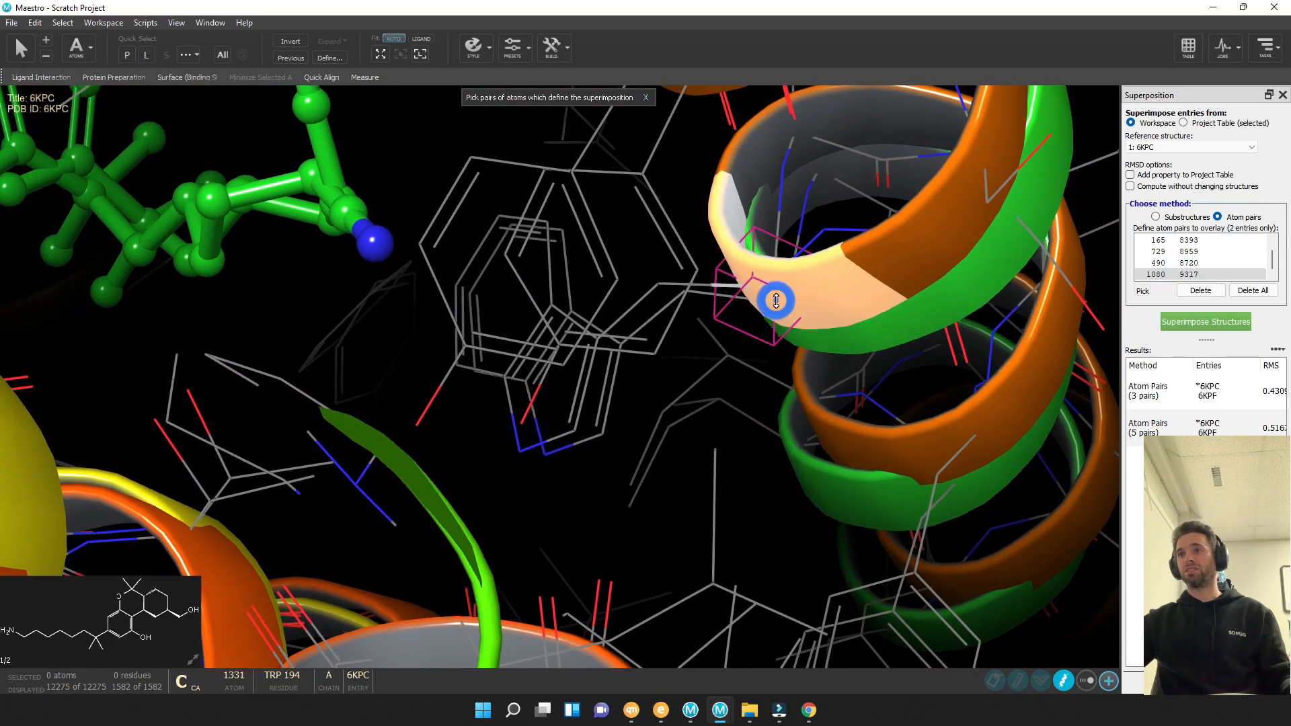
pyautogui.click(812, 344)
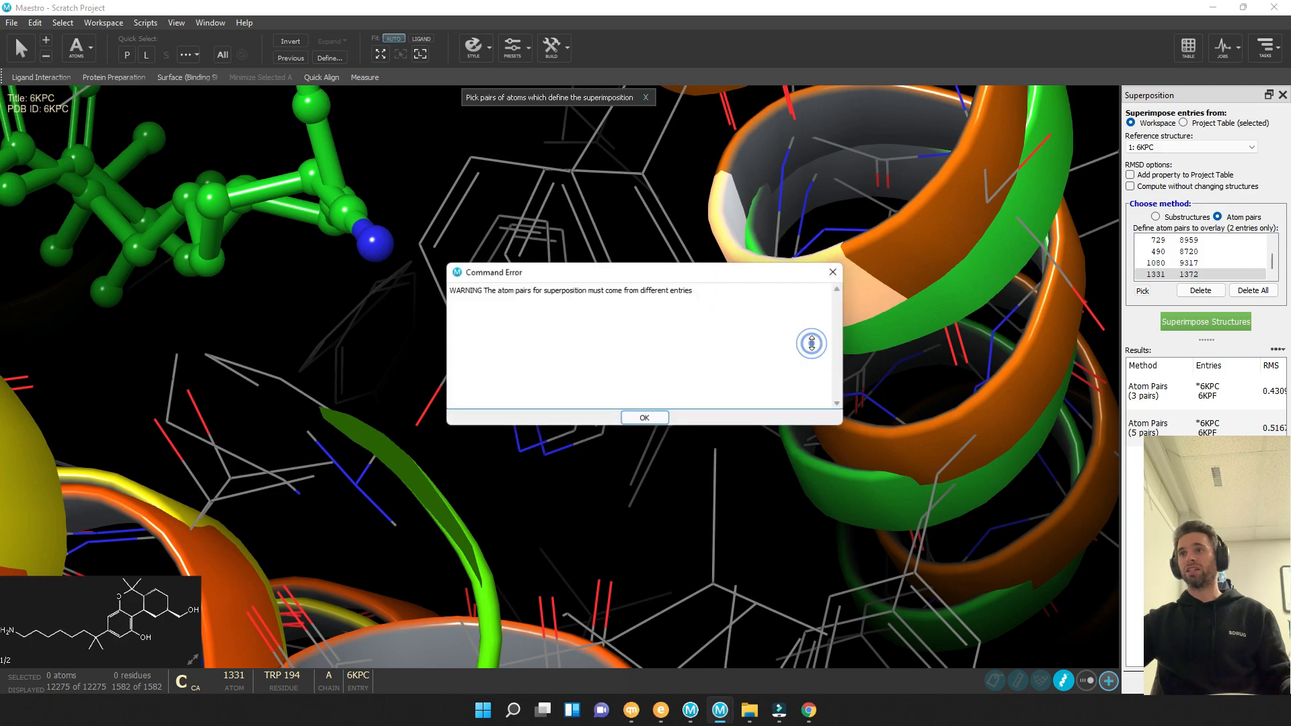
pyautogui.click(646, 418)
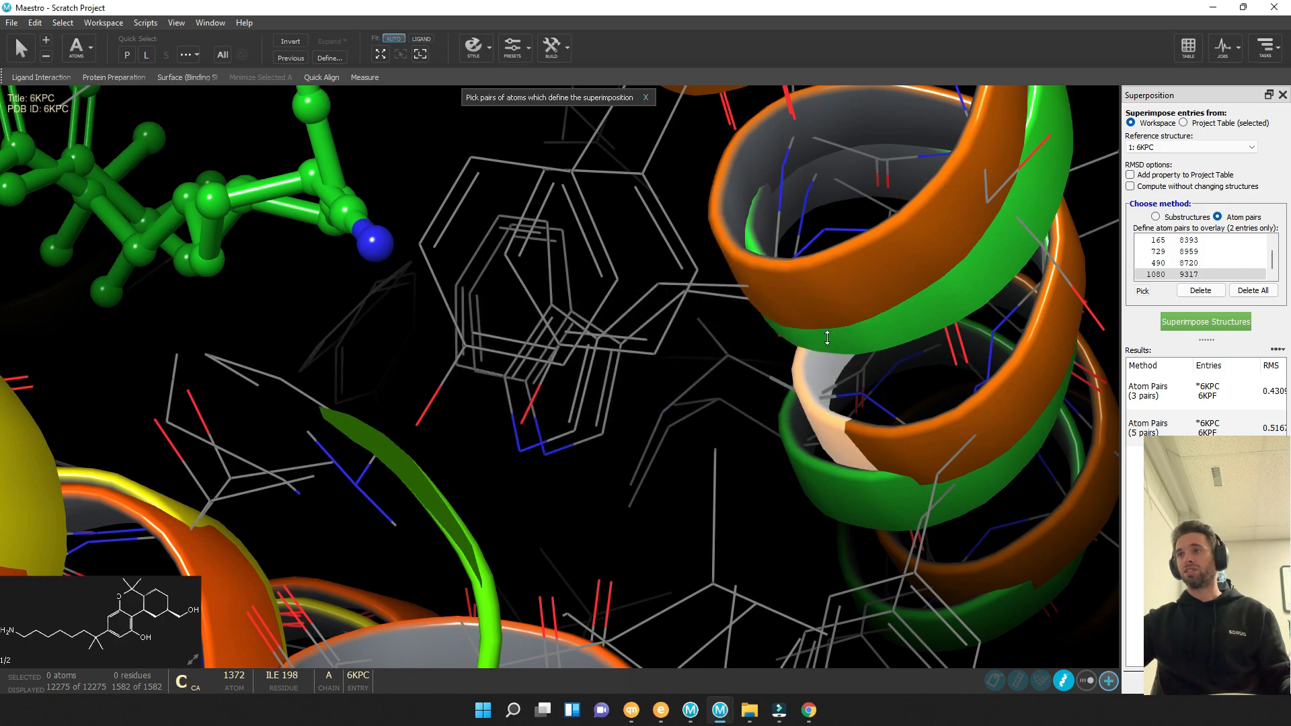
pyautogui.click(794, 305)
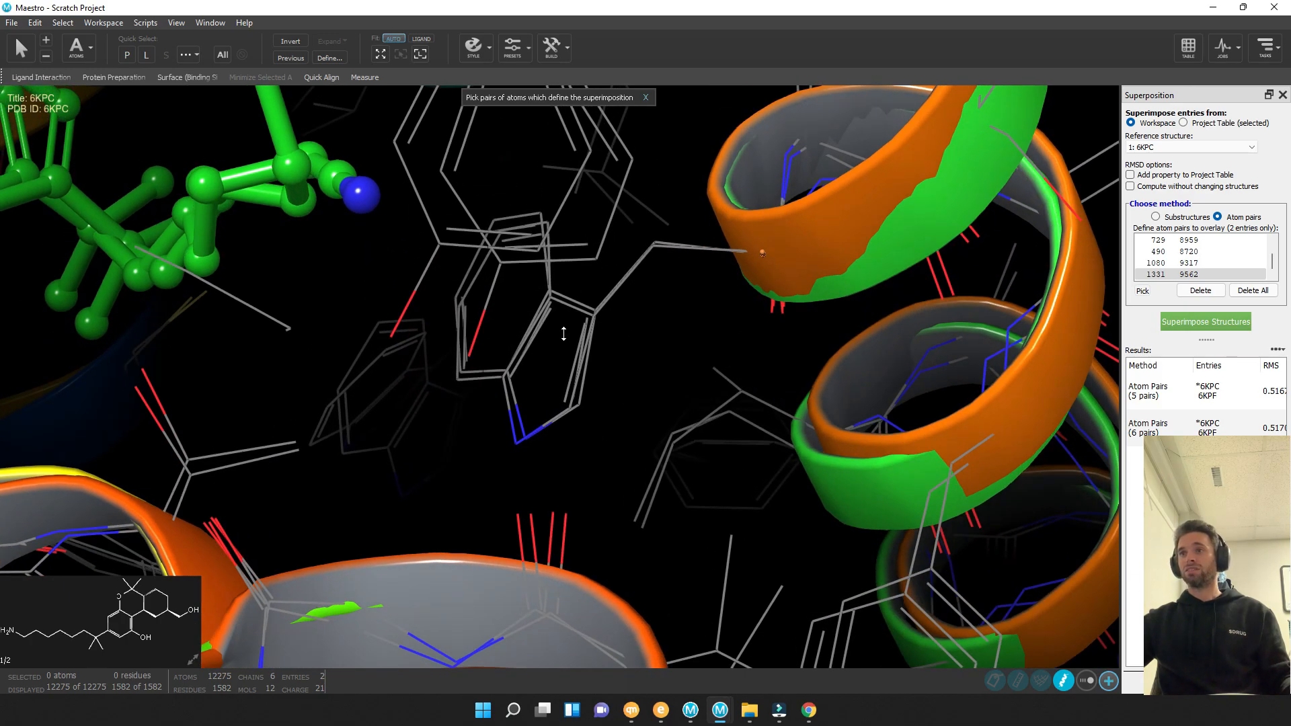
# Examine the overlaid ligands, nearby side chains and loops in the binding pocket of both structures from several angles
pyautogui.scroll(-3, 564, 333)
pyautogui.scroll(3, 569, 352)
pyautogui.scroll(-6, 574, 331)
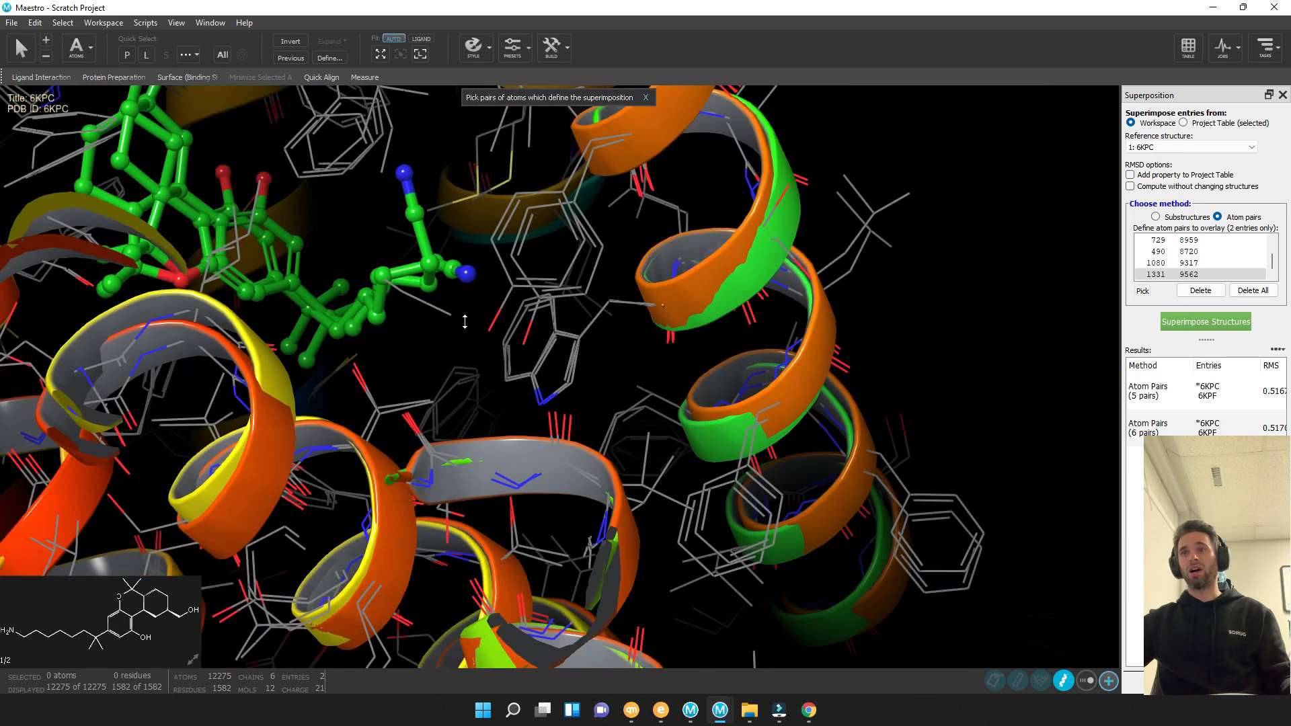
pyautogui.moveTo(465, 322); pyautogui.dragTo(519, 352, button='right')
pyautogui.moveTo(518, 352); pyautogui.dragTo(524, 377, button='middle')
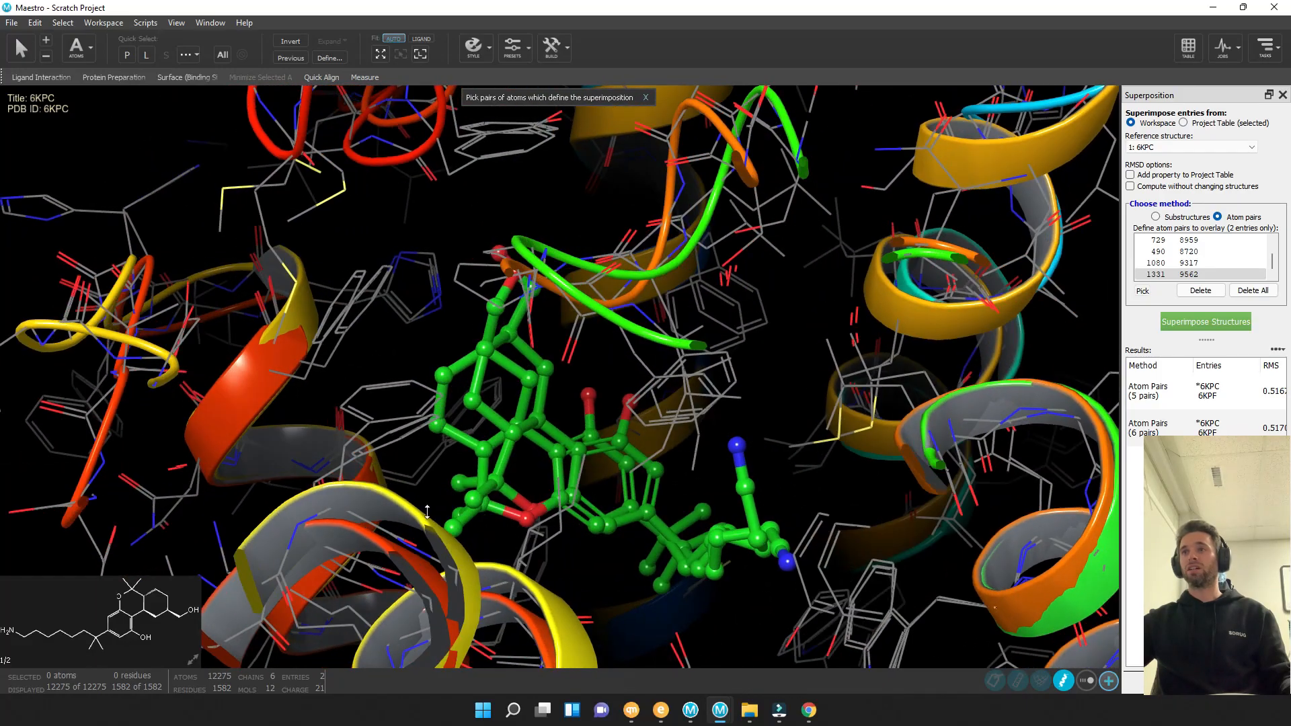
pyautogui.moveTo(426, 513); pyautogui.dragTo(748, 317, button='middle')
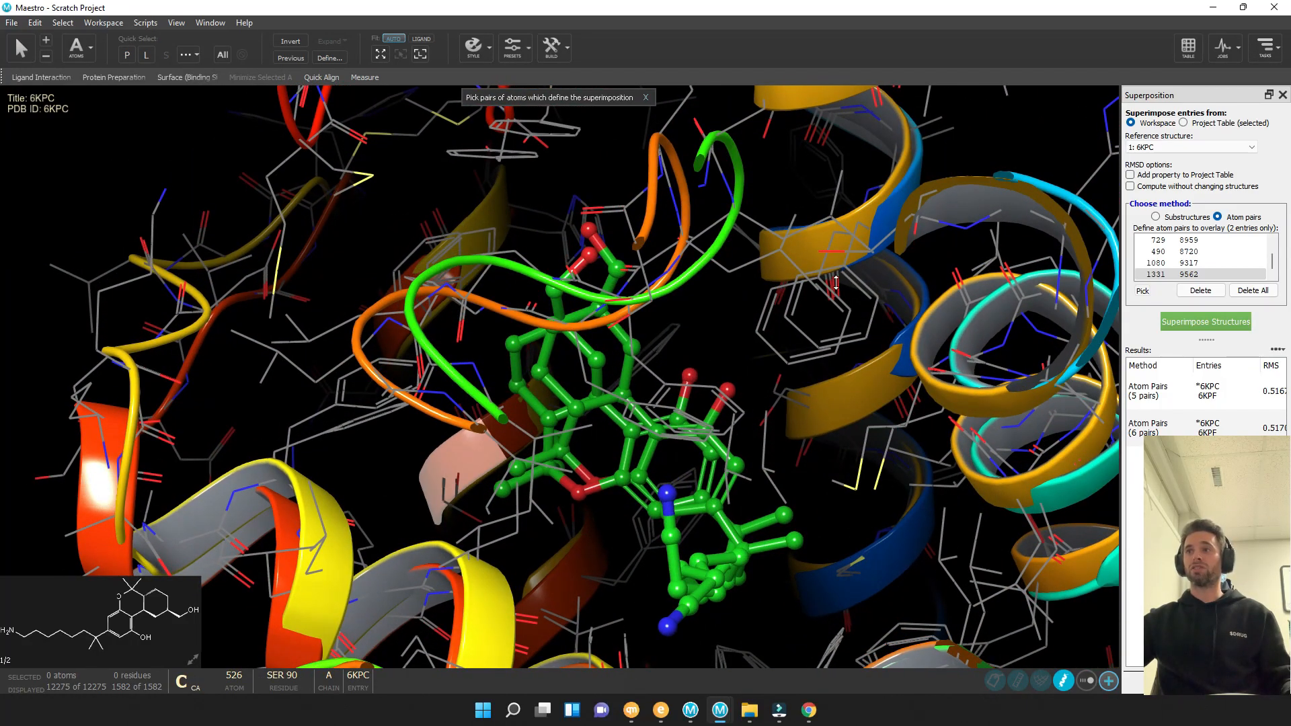
pyautogui.moveTo(836, 283); pyautogui.dragTo(575, 445, button='middle')
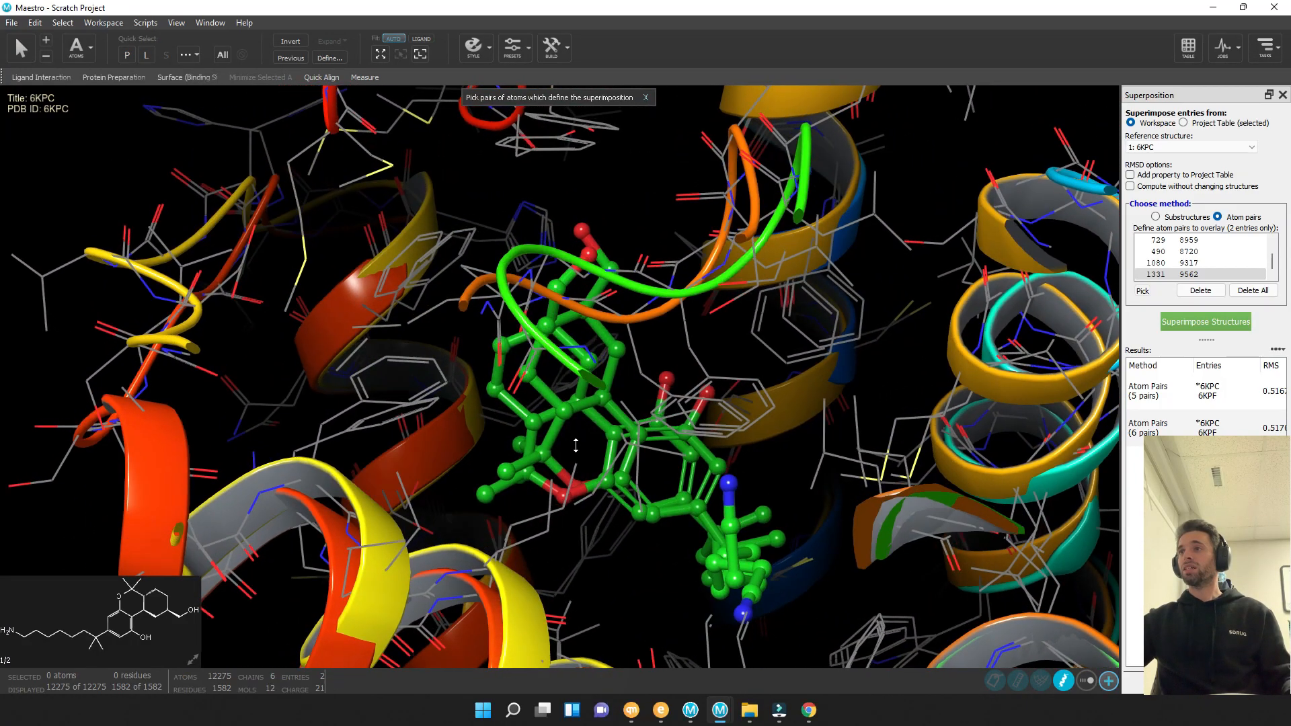
pyautogui.scroll(5, 706, 441)
pyautogui.scroll(-7, 700, 444)
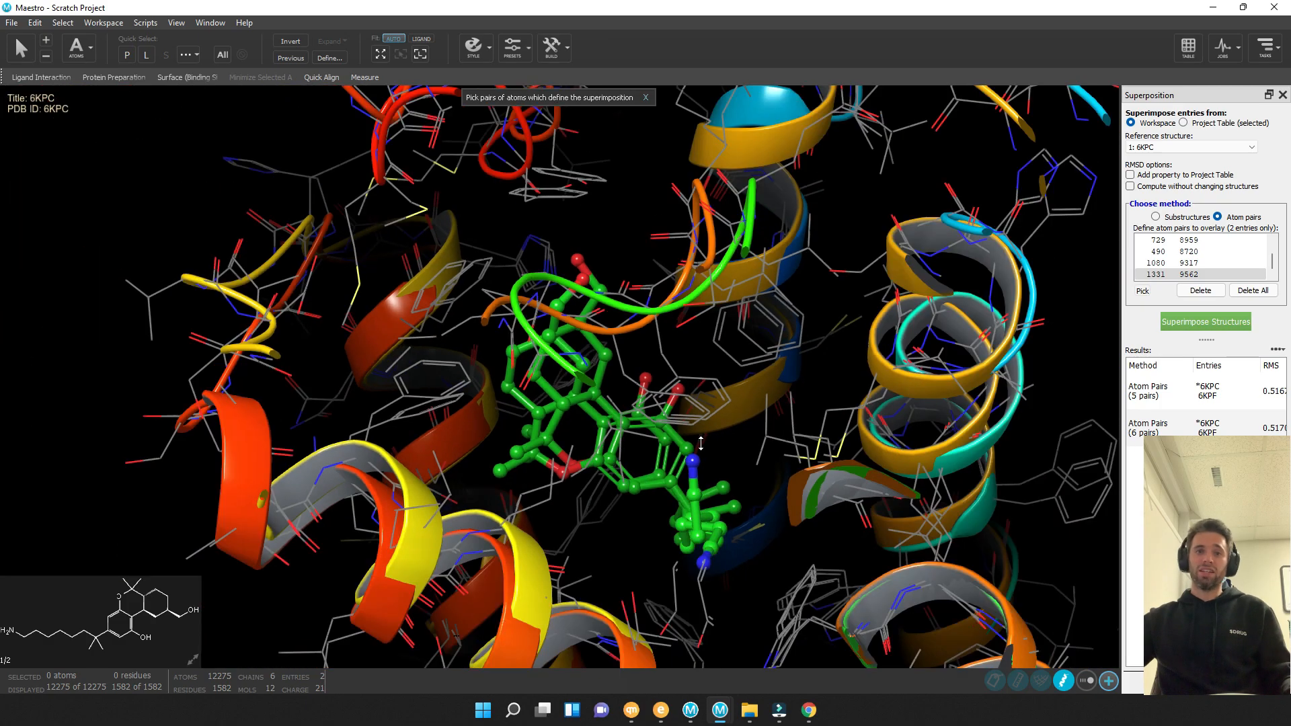
# Switch to Chrome and import the downloaded AlphaFold PDB file AF-P34972-F1 for cannabinoid receptor 2 into the Maestro workspace
pyautogui.scroll(-2, 701, 444)
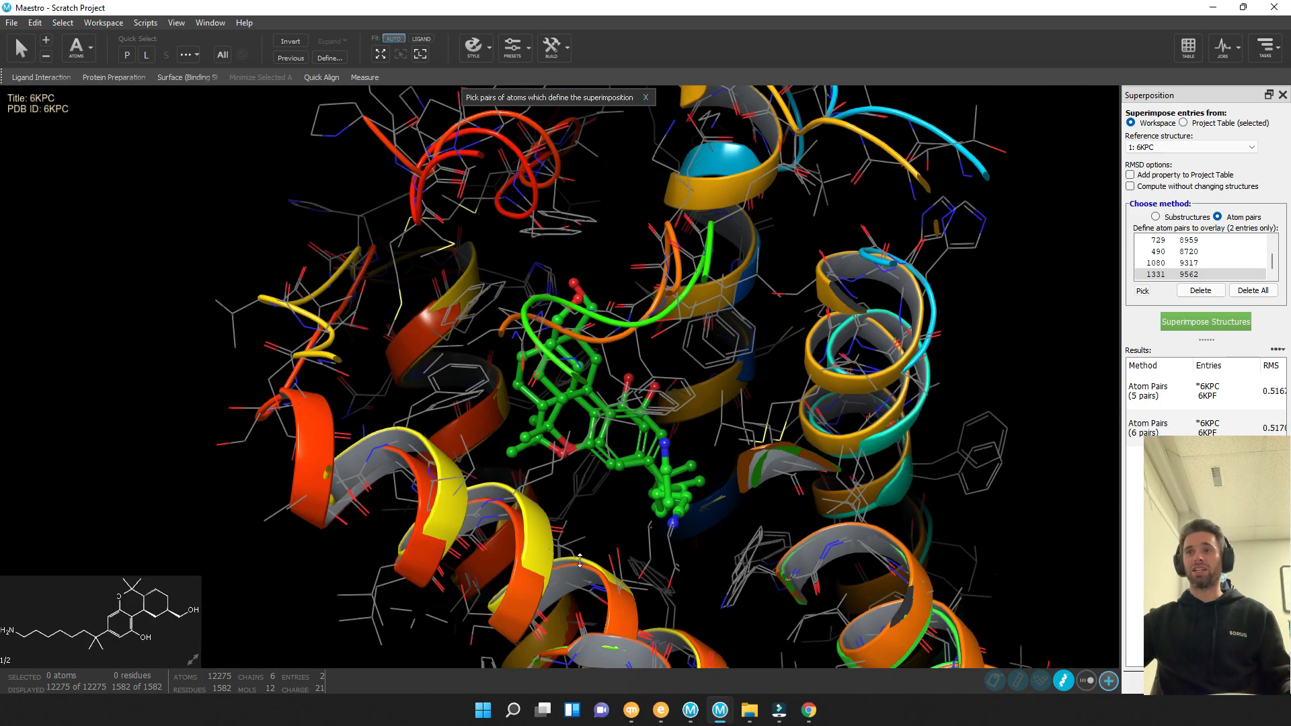
pyautogui.click(810, 713)
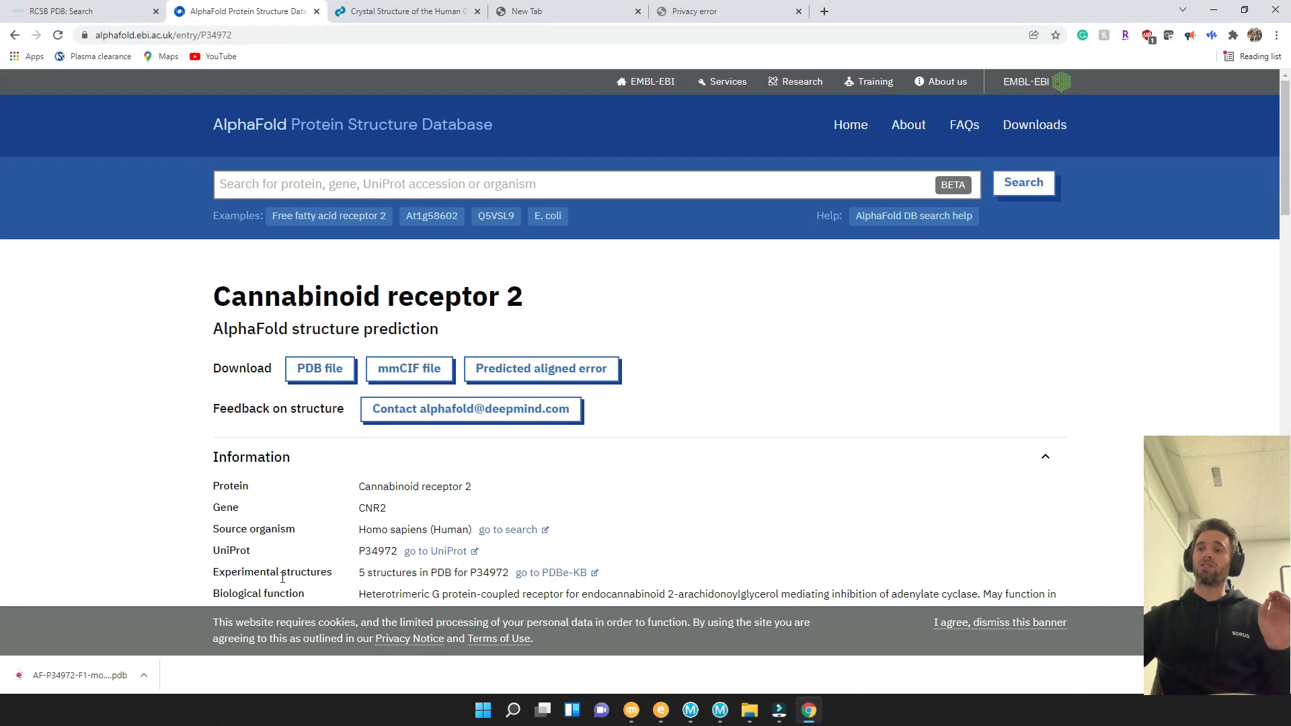
pyautogui.click(1245, 11)
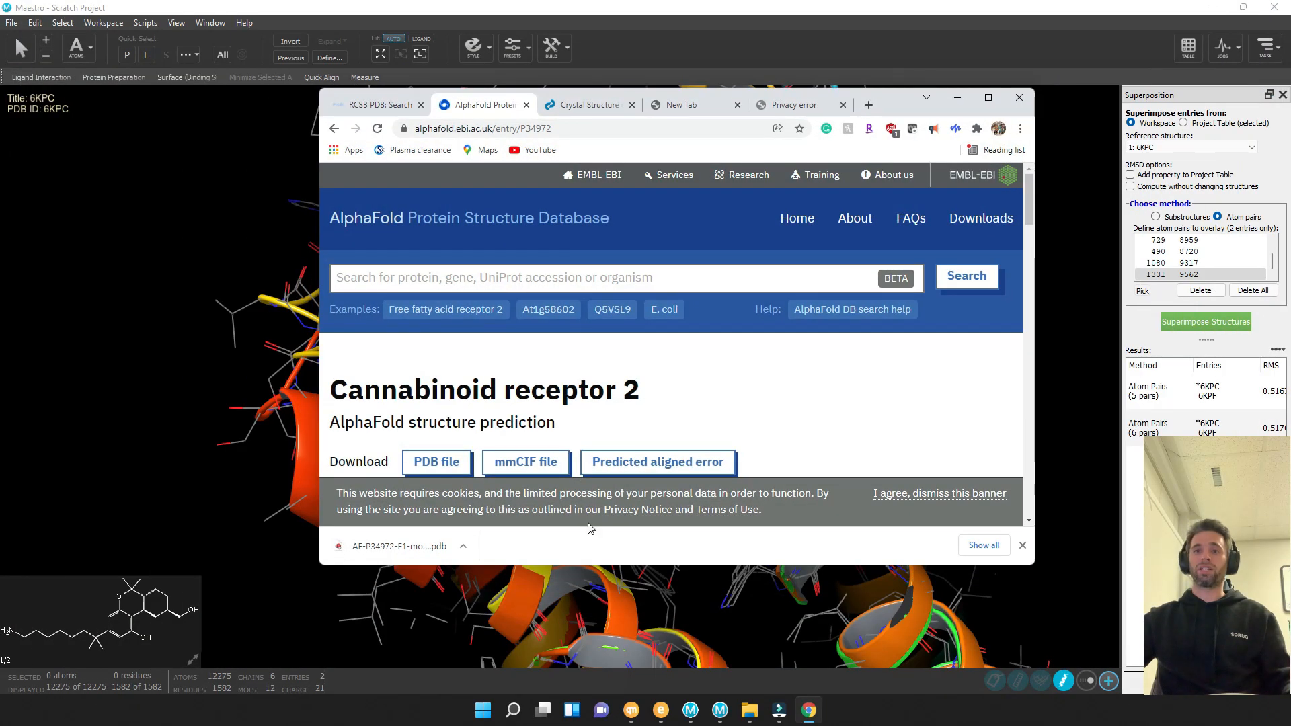
pyautogui.moveTo(879, 110); pyautogui.dragTo(600, 122)
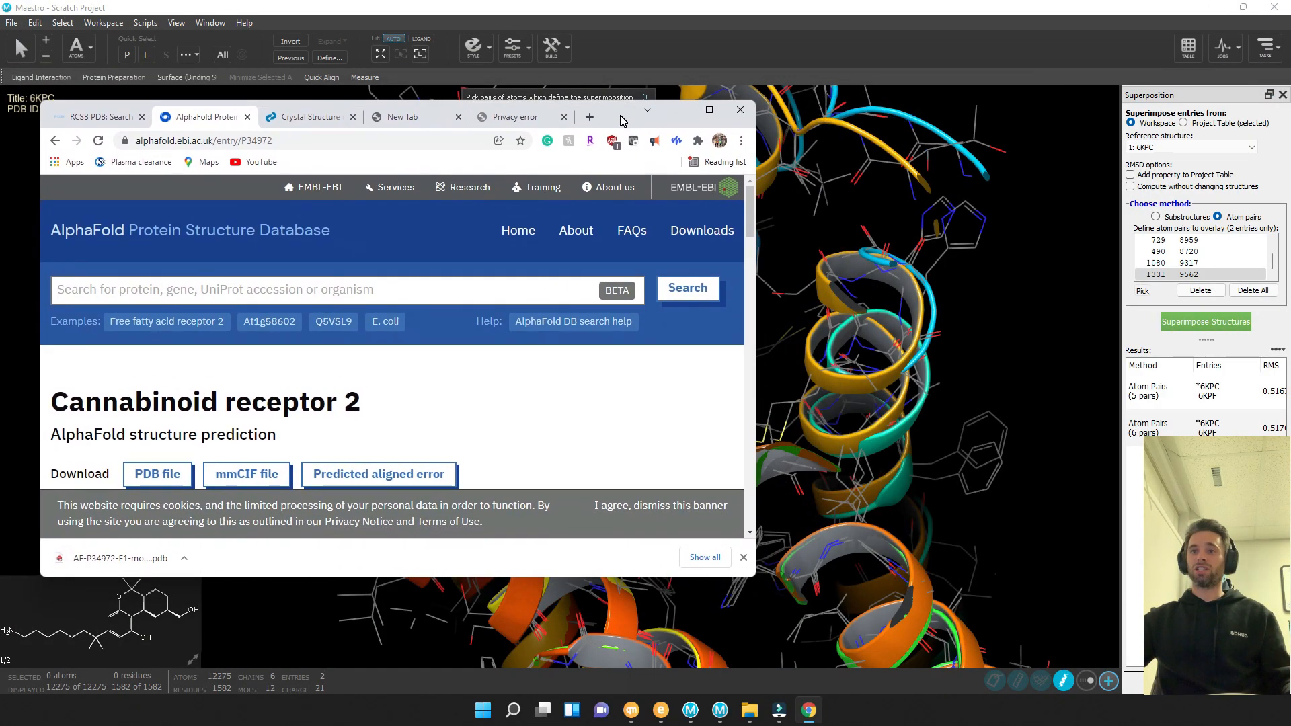
pyautogui.click(96, 561)
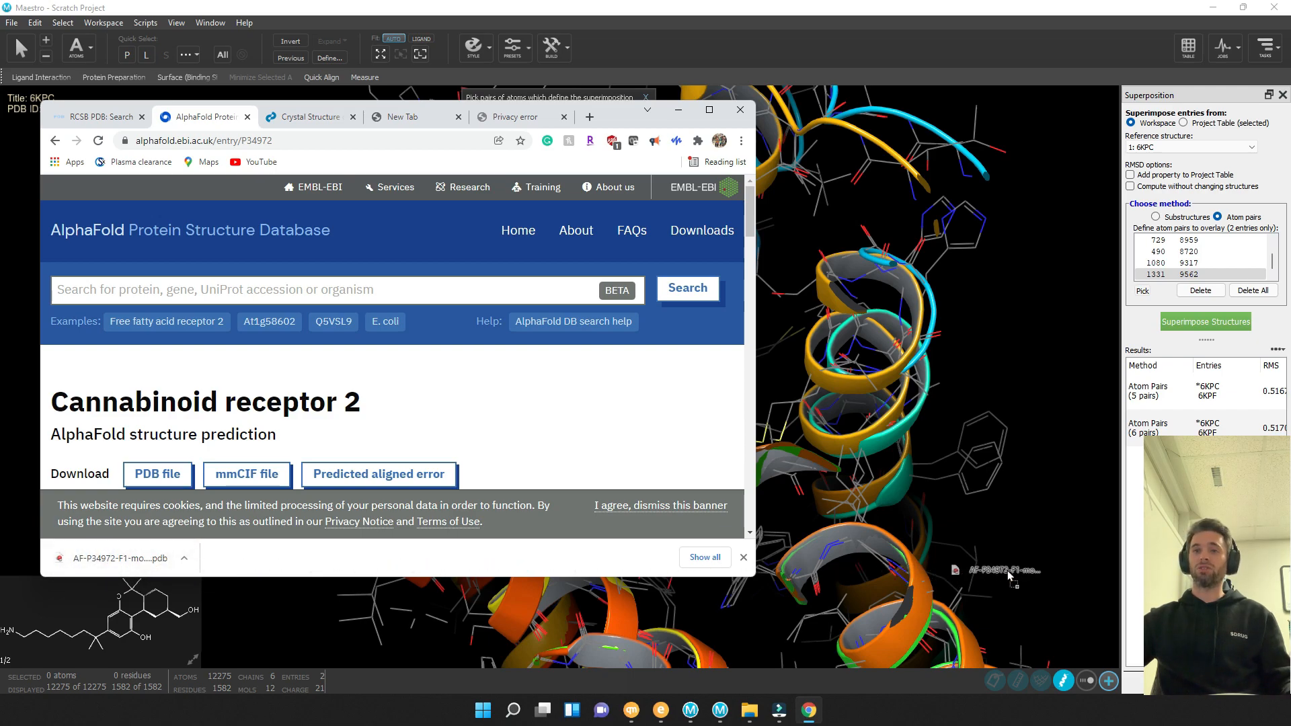
pyautogui.click(678, 109)
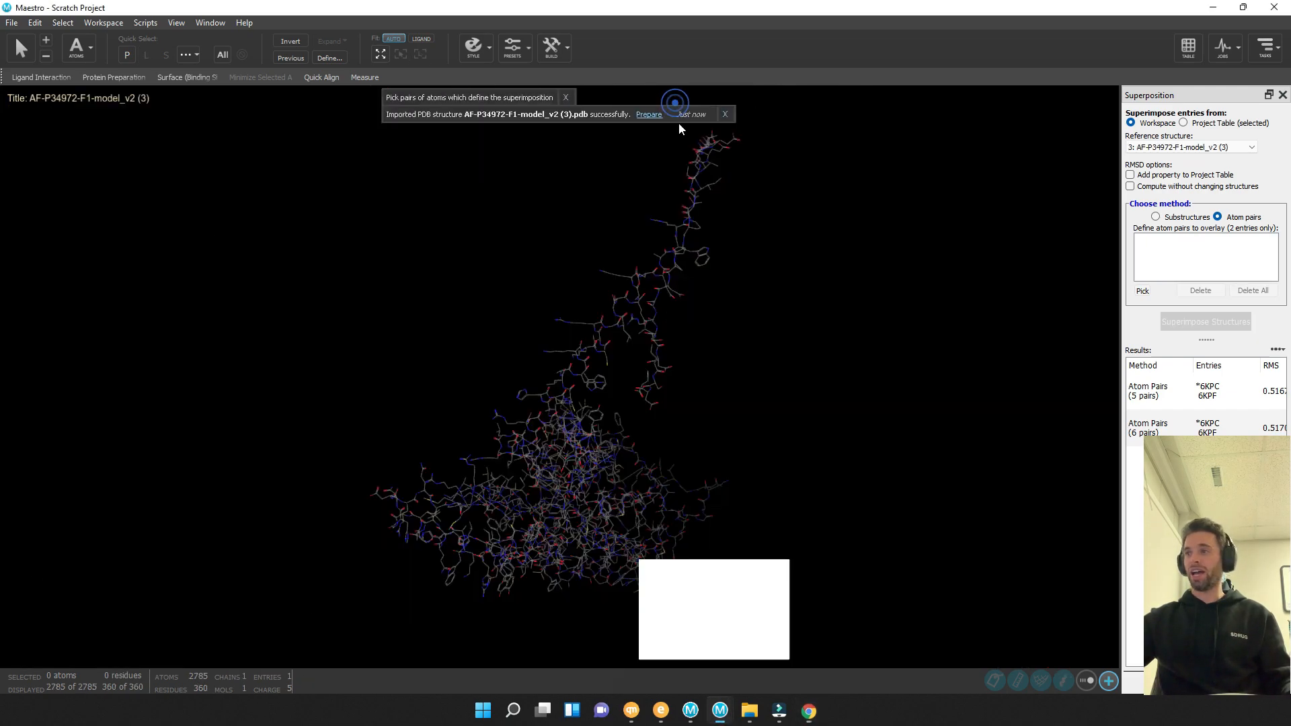
# Add ribbons to the whole AlphaFold model and examine its helix bundle and the long looping tail
pyautogui.moveTo(753, 480); pyautogui.dragTo(531, 111, button='middle')
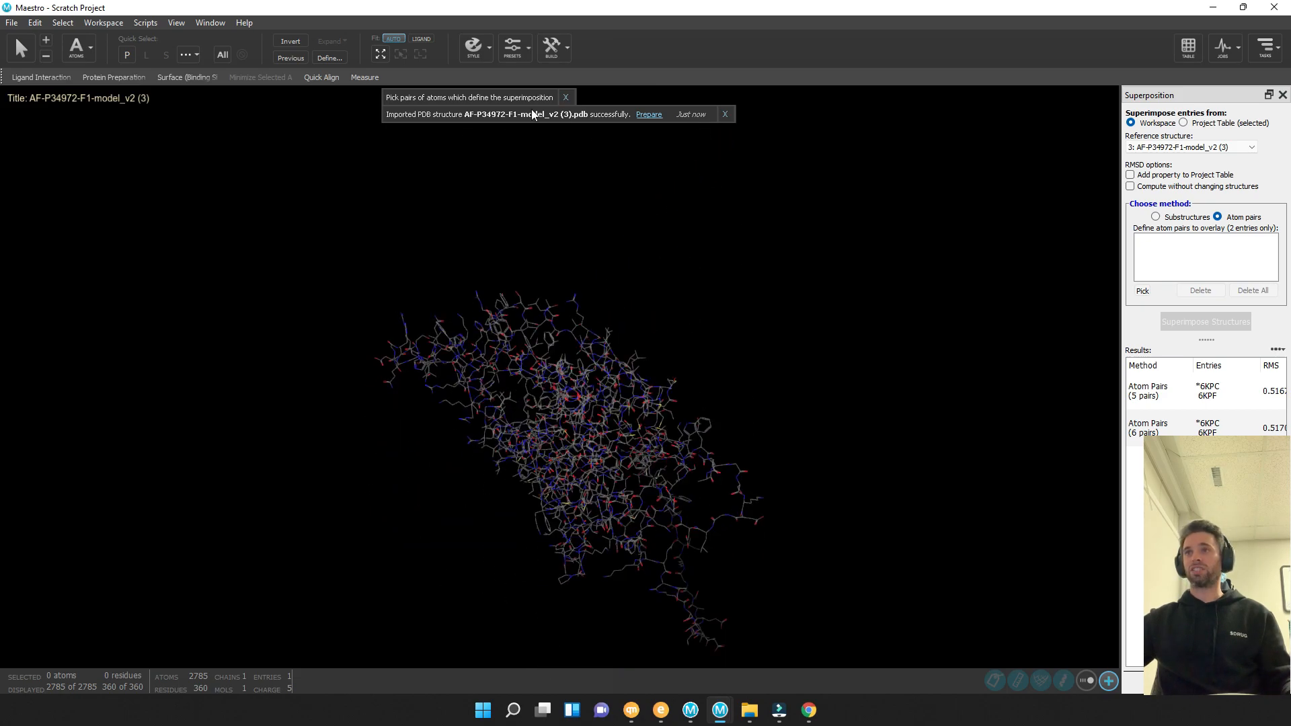
pyautogui.click(473, 46)
pyautogui.click(505, 186)
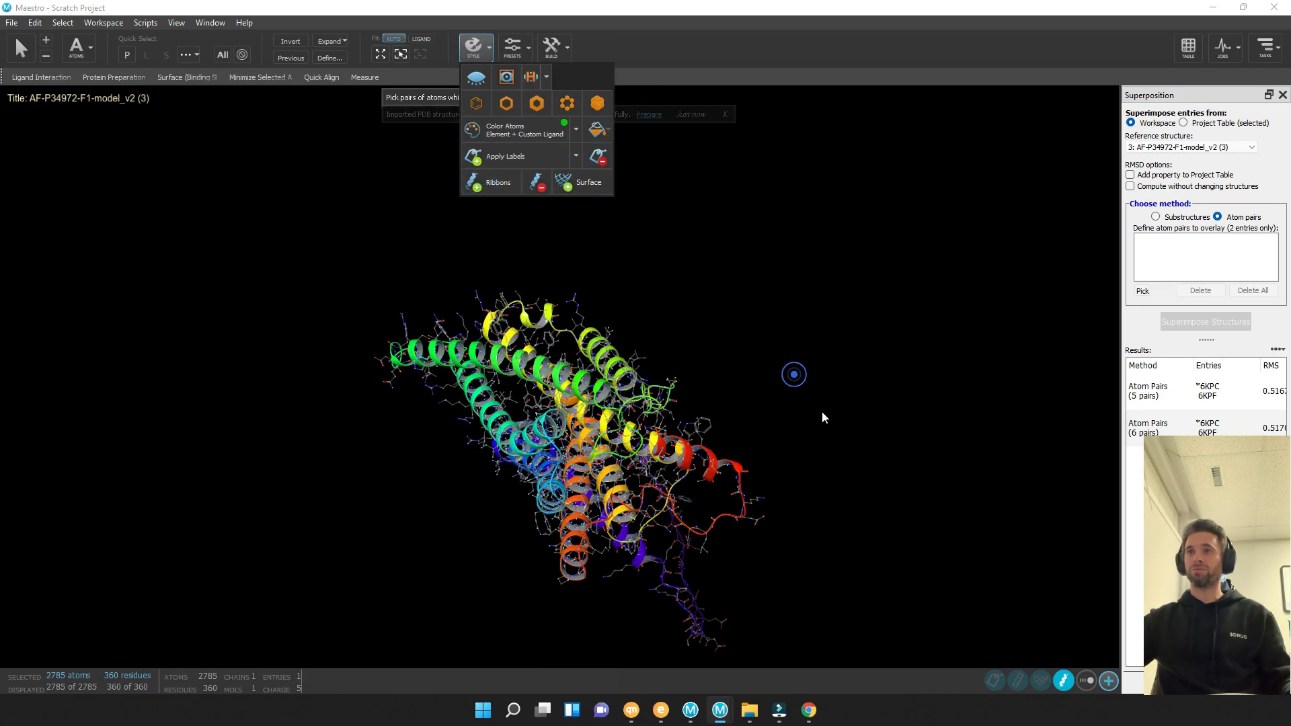
pyautogui.moveTo(794, 374); pyautogui.dragTo(731, 327, button='middle')
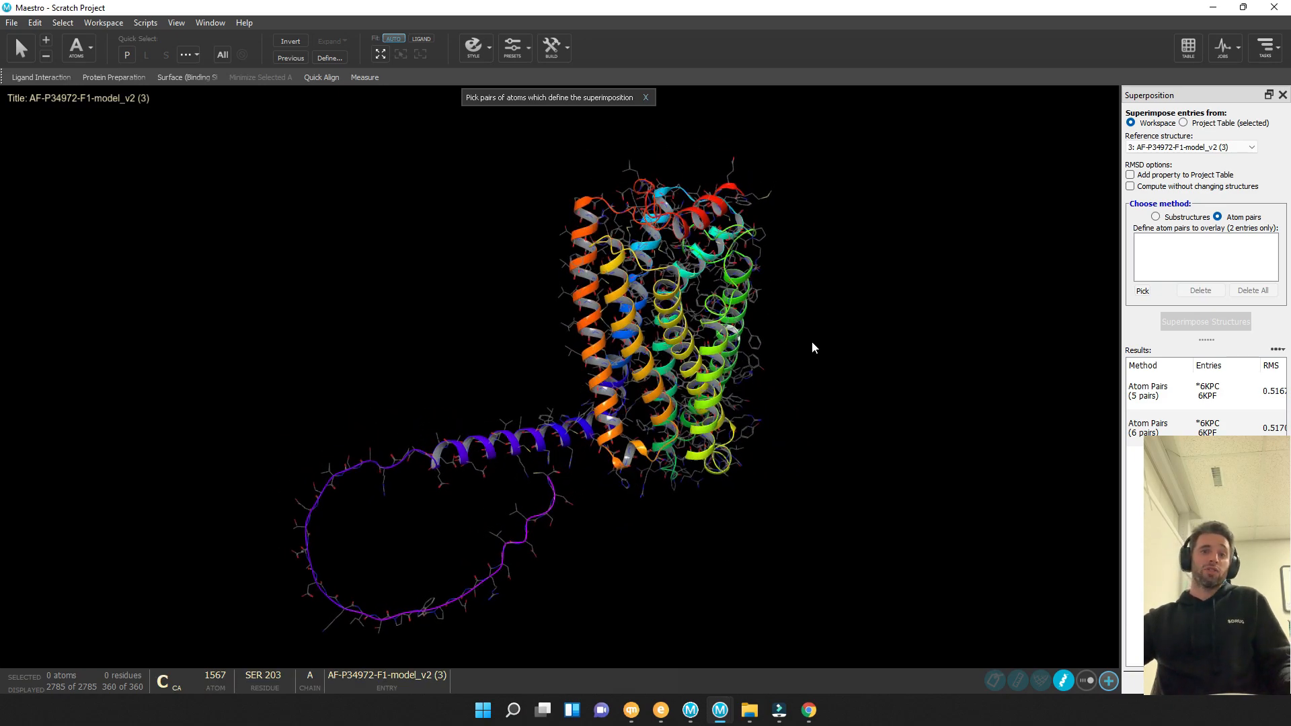
pyautogui.moveTo(813, 343); pyautogui.dragTo(812, 352, button='middle')
pyautogui.moveTo(830, 343); pyautogui.dragTo(744, 355, button='right')
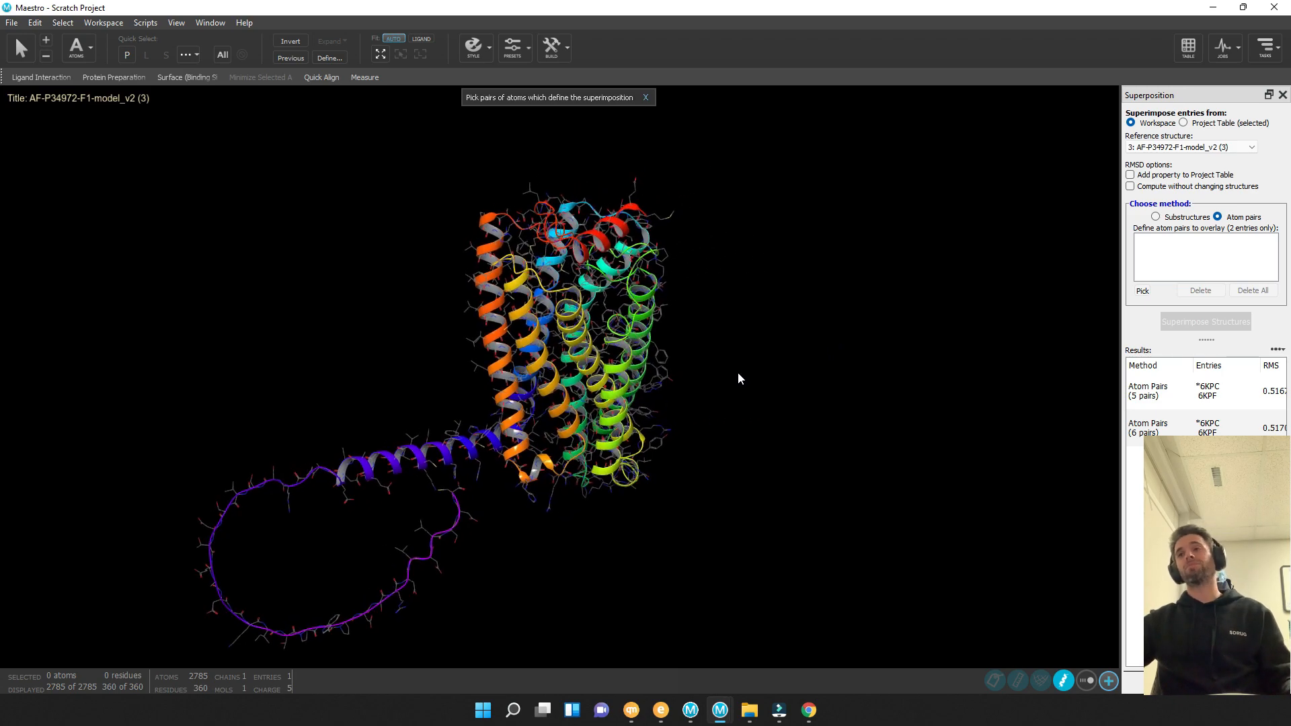
pyautogui.moveTo(737, 372); pyautogui.dragTo(750, 345, button='middle')
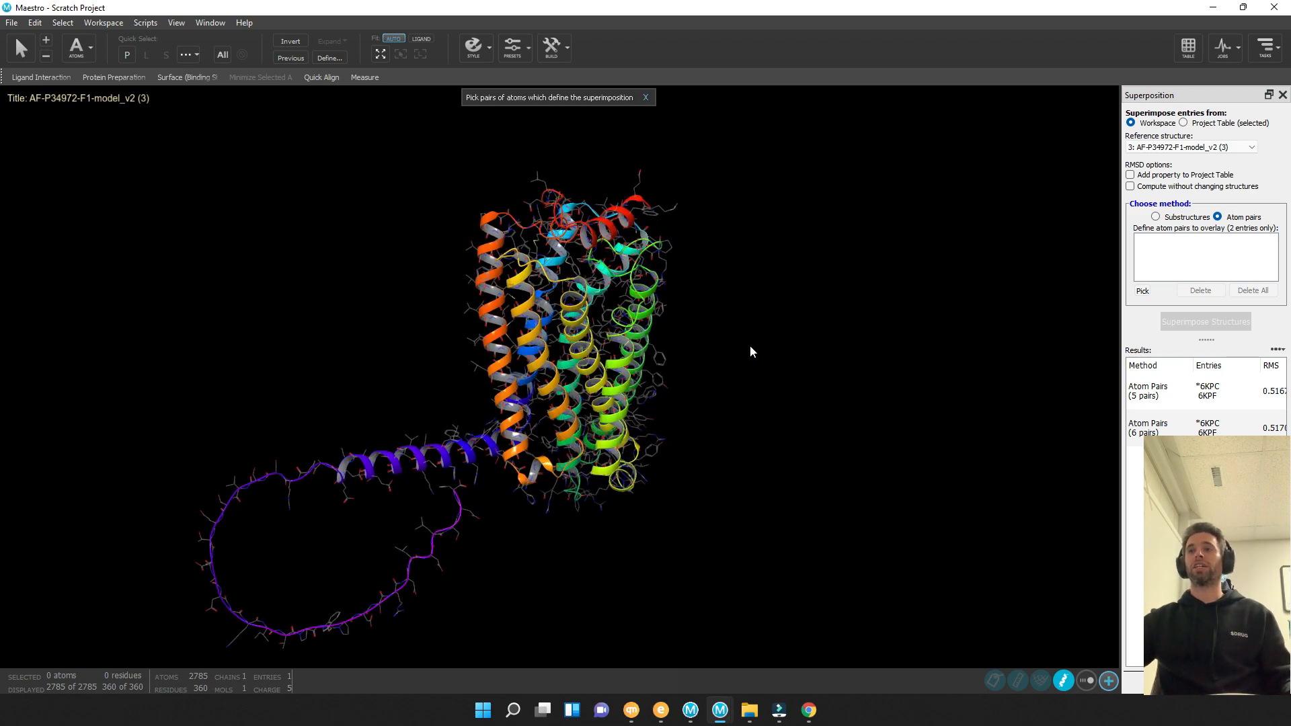